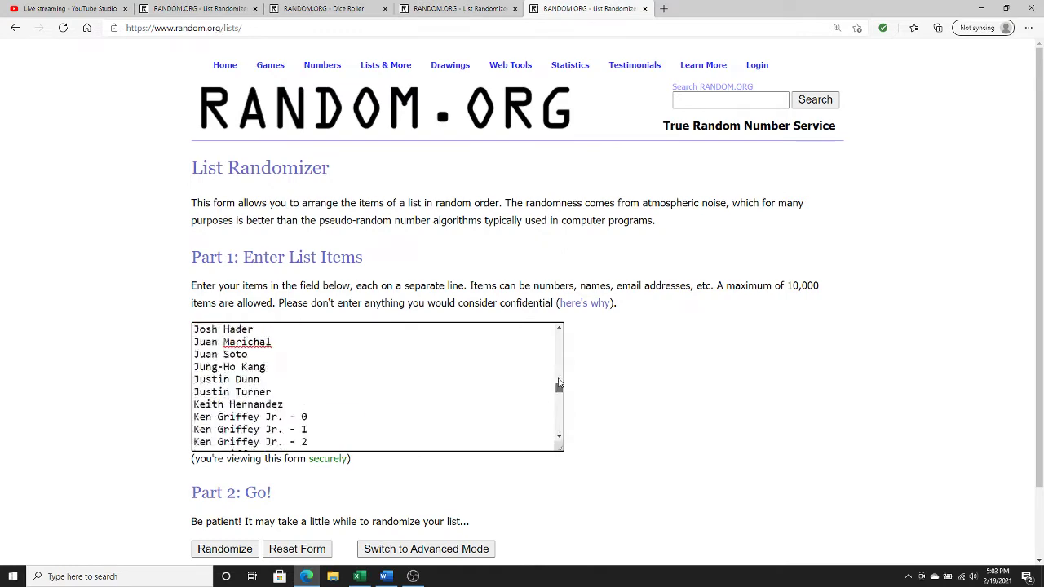
# - Review the numbered spots table on the BonusBreak sheet in Excel against the player spot list in the browser's List Randomizer
pyautogui.click(359, 577)
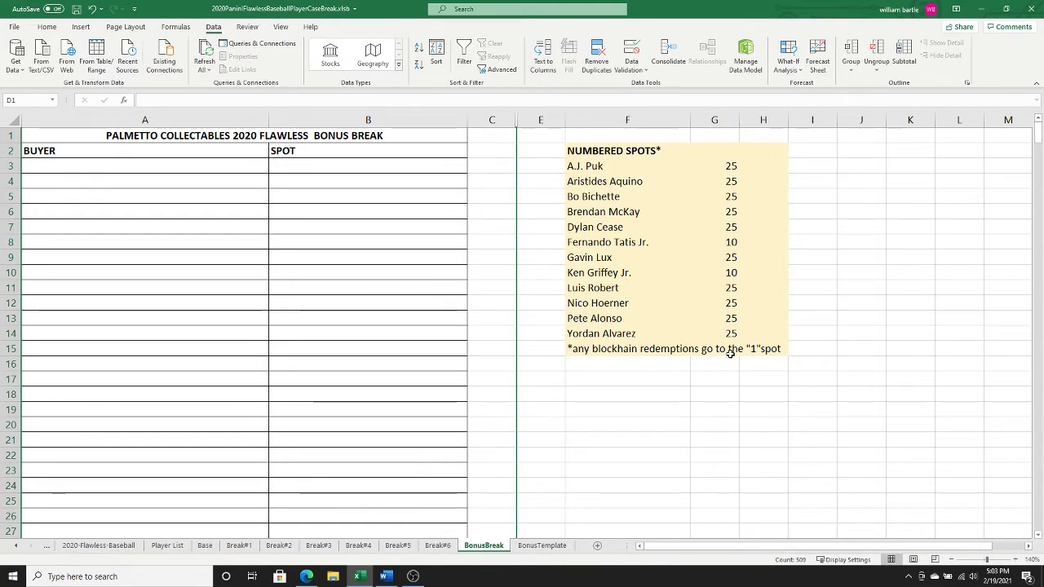
pyautogui.moveTo(415, 577)
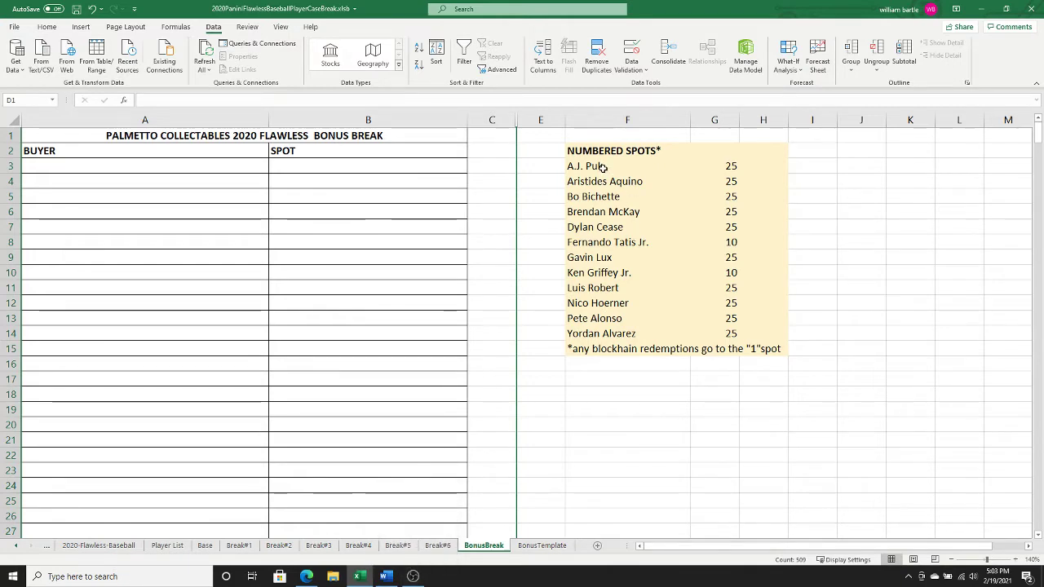
pyautogui.moveTo(603, 168); pyautogui.dragTo(716, 336)
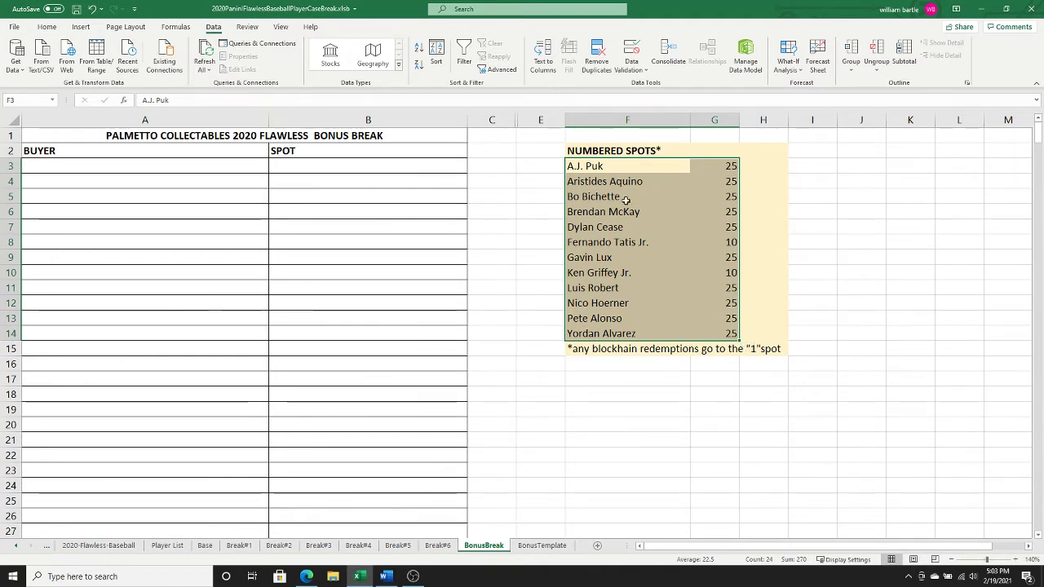
pyautogui.hotkey('alt', 'Tab')
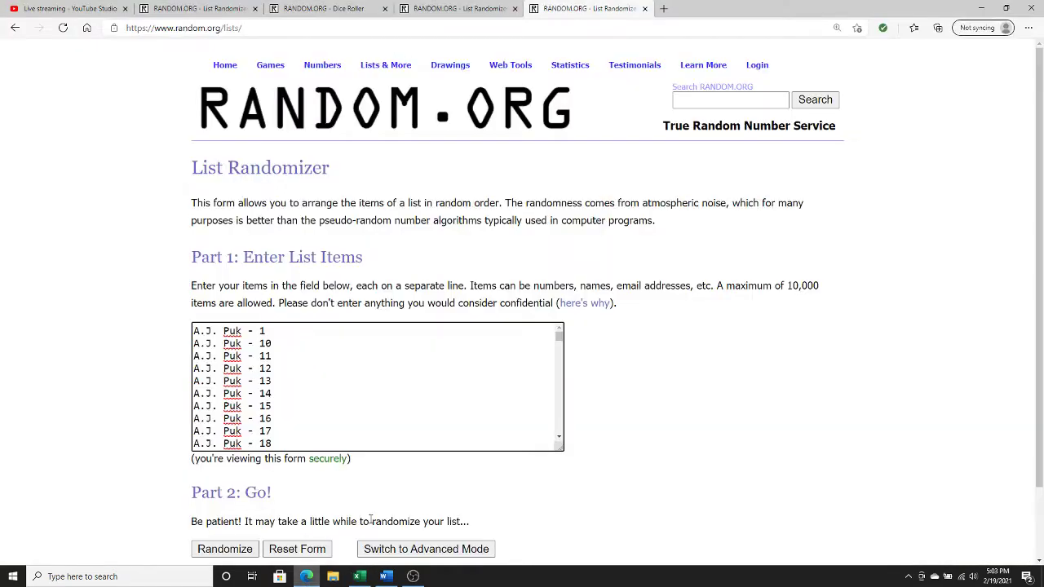
pyautogui.click(559, 439)
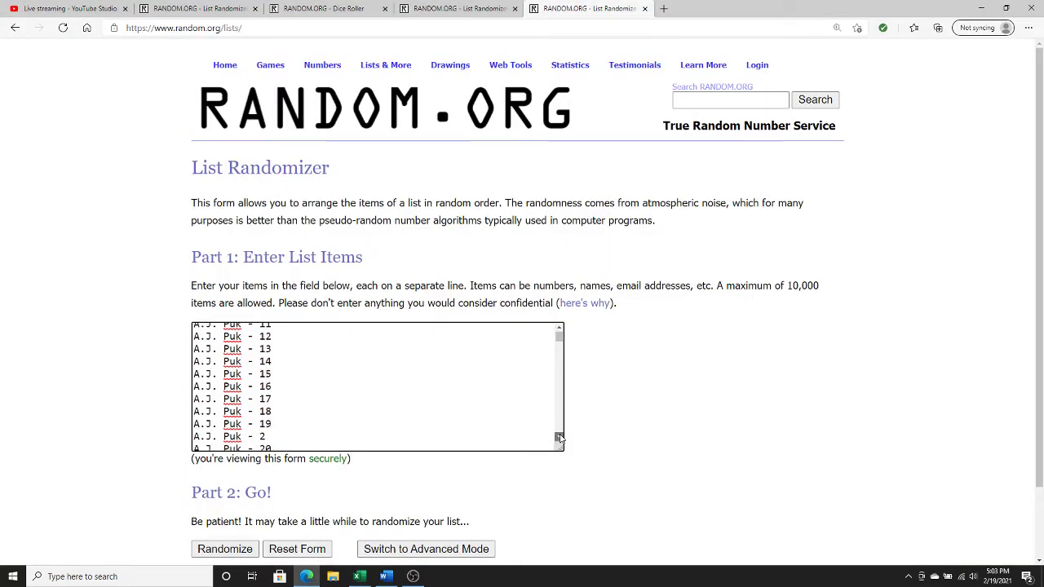
pyautogui.moveTo(559, 438); pyautogui.dragTo(560, 438)
pyautogui.moveTo(559, 340); pyautogui.dragTo(555, 320)
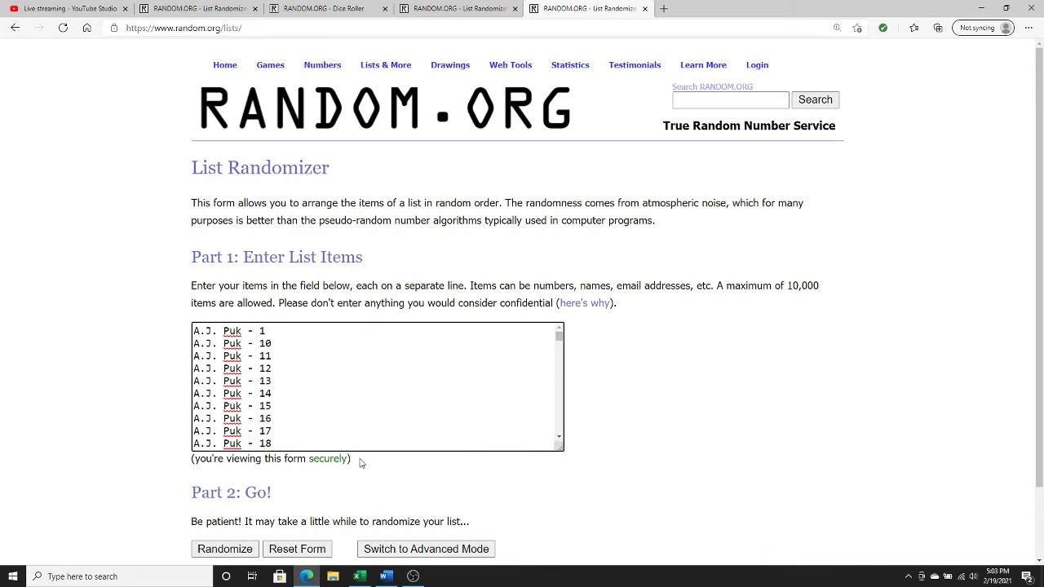
pyautogui.moveTo(322, 568)
pyautogui.click(365, 579)
pyautogui.click(625, 272)
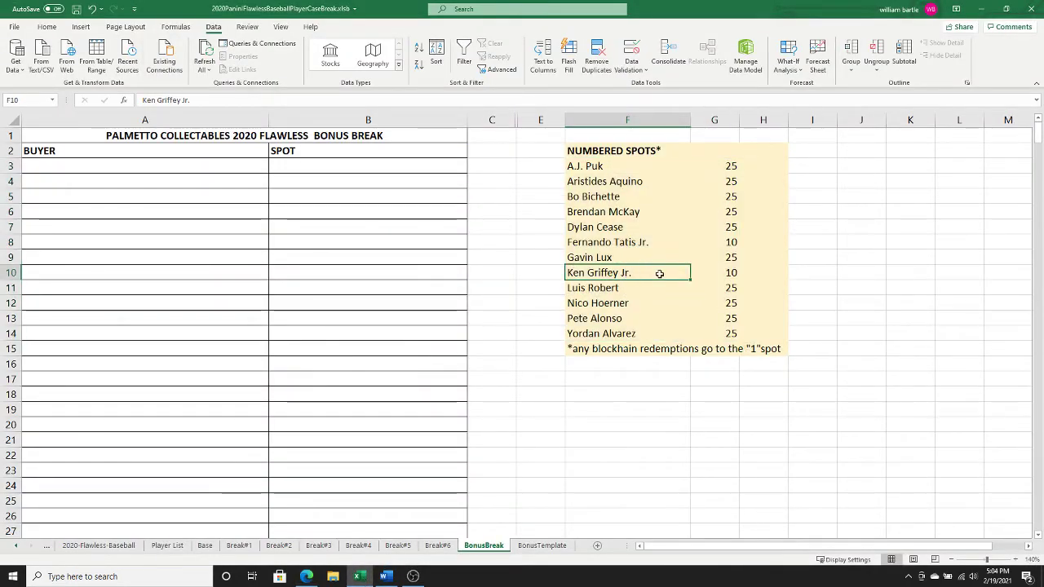
pyautogui.moveTo(659, 273); pyautogui.dragTo(709, 242)
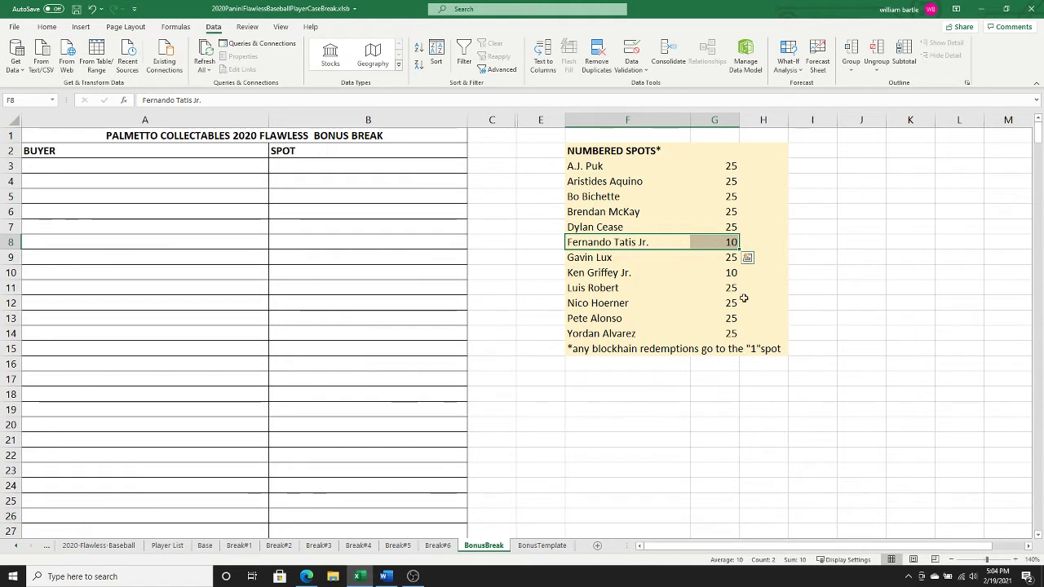
pyautogui.moveTo(366, 576)
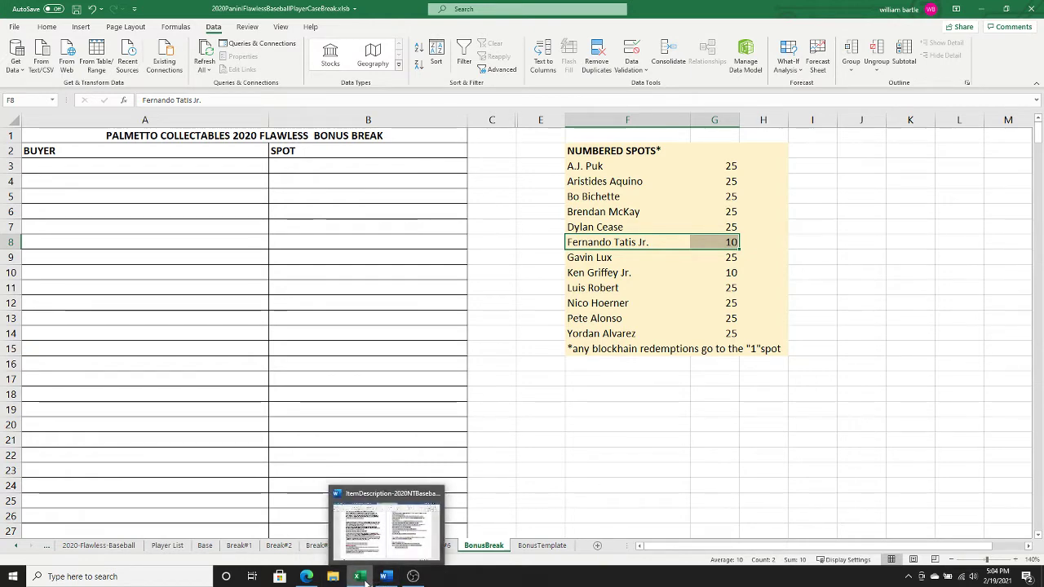
# - Switch to the browser and roll 2 virtual dice in the RANDOM.ORG Dice Roller
pyautogui.click(307, 577)
pyautogui.moveTo(394, 58)
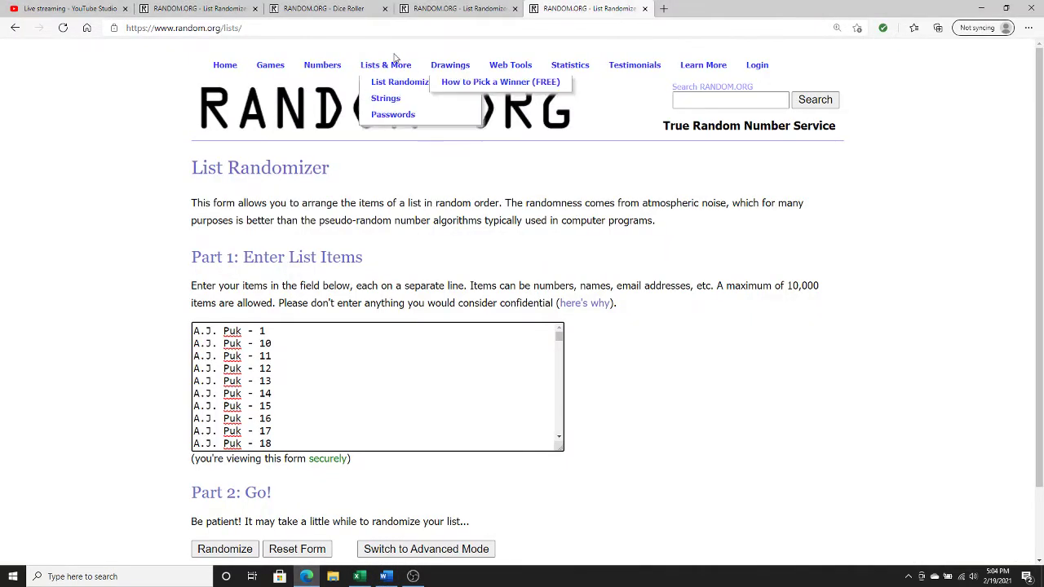
pyautogui.click(343, 9)
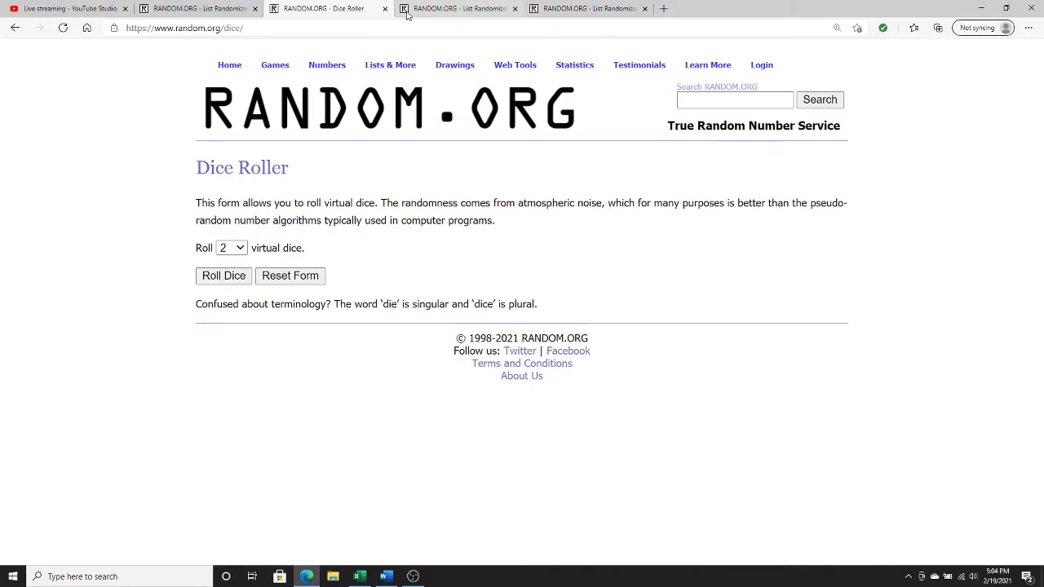
pyautogui.click(217, 281)
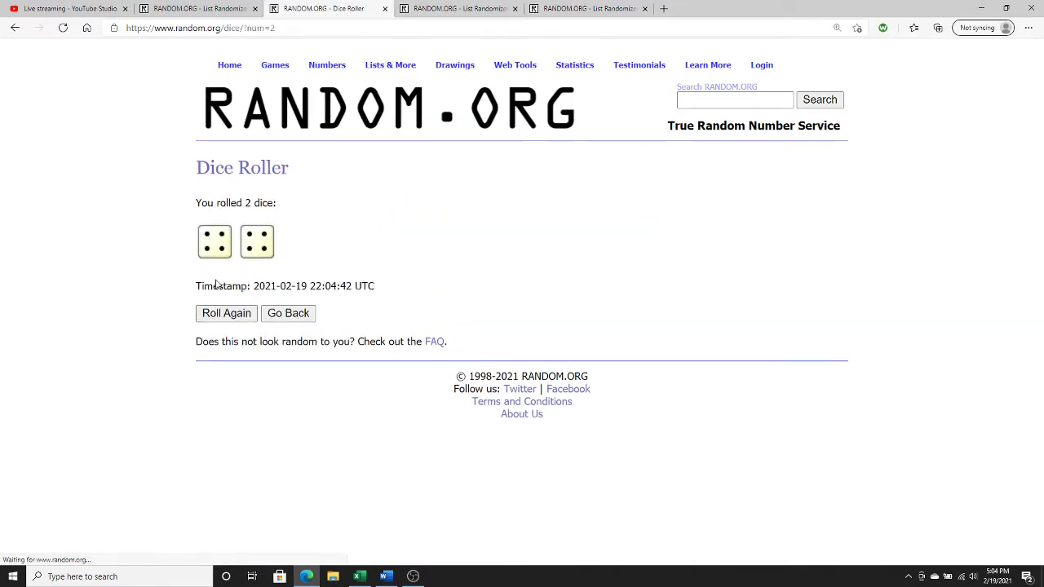
# - Open the List Randomizer page holding the buyer entries and randomize that list once
pyautogui.click(465, 9)
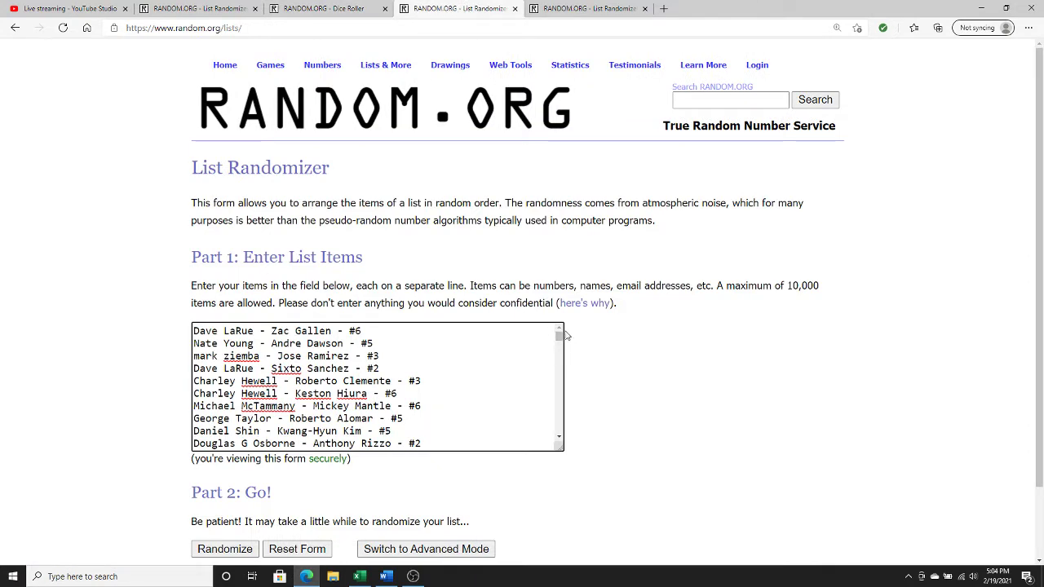
pyautogui.moveTo(560, 341); pyautogui.dragTo(566, 317)
pyautogui.scroll(-1, 1042, 231)
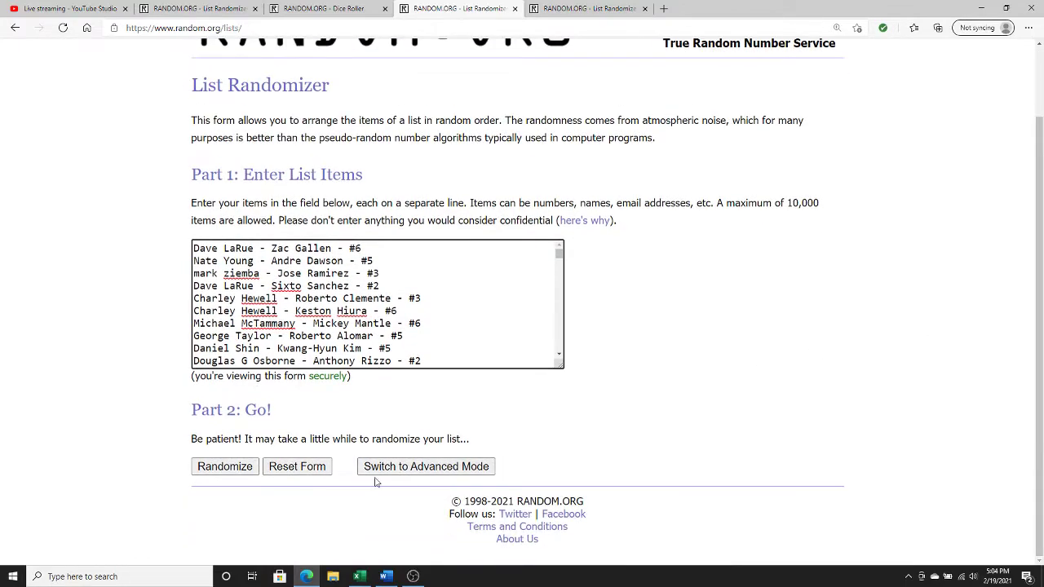
pyautogui.click(234, 467)
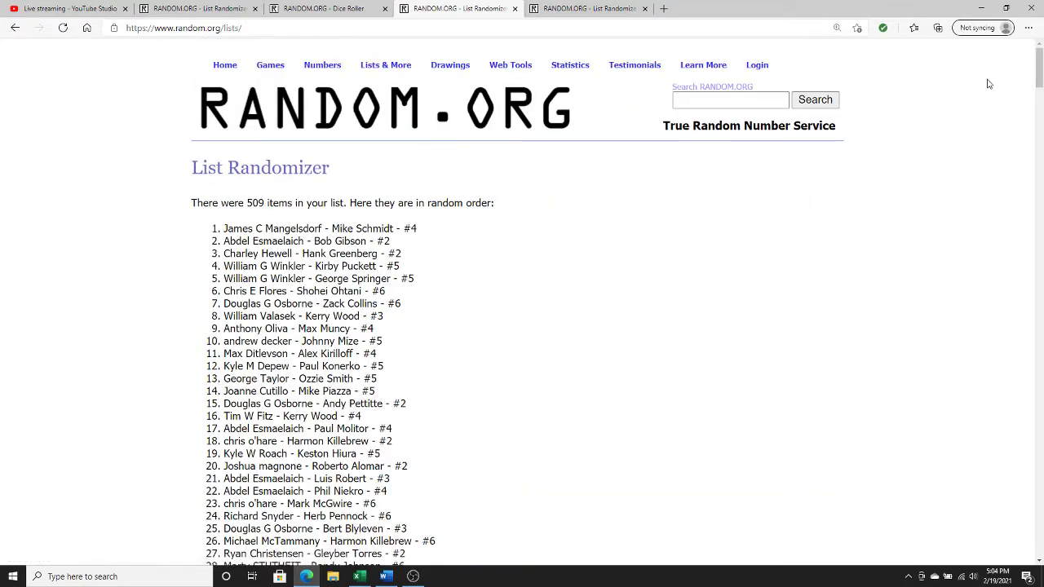
# - Re-randomize the buyer list seven more times, for eight randomizations in total
pyautogui.moveTo(1037, 78); pyautogui.dragTo(1037, 540)
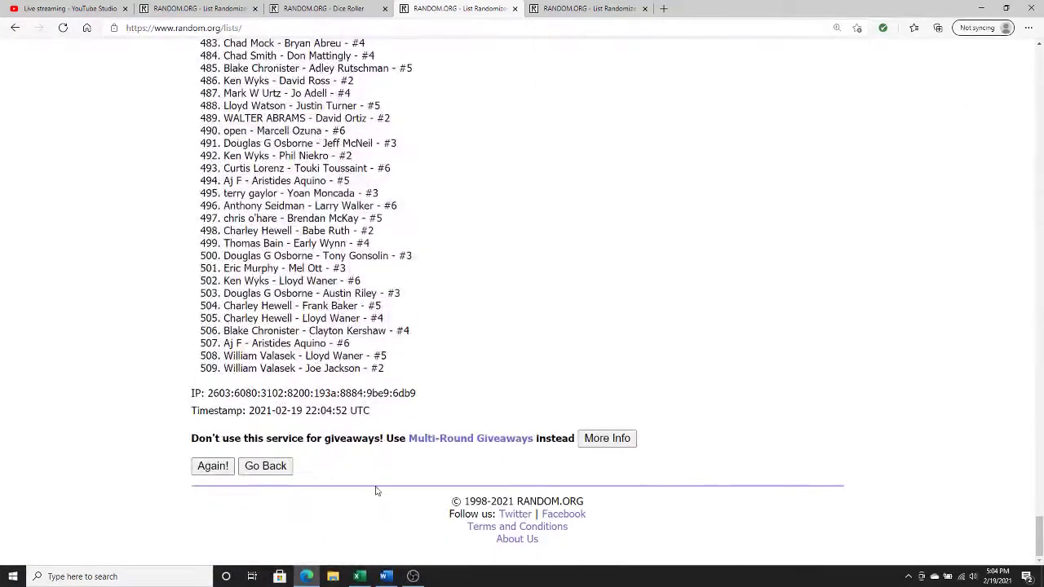
pyautogui.click(212, 465)
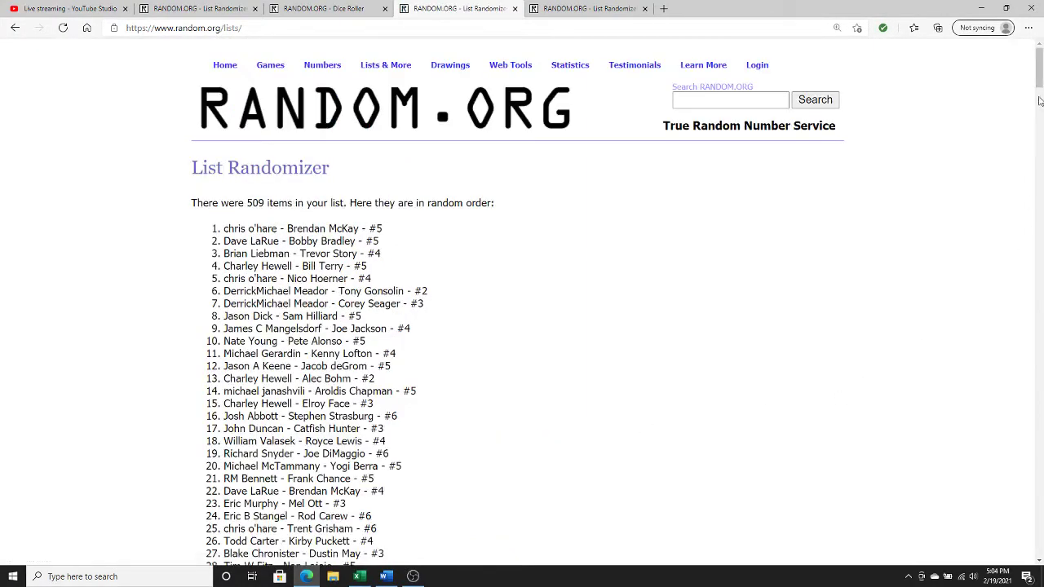
pyautogui.moveTo(1038, 81); pyautogui.dragTo(979, 561)
pyautogui.click(212, 466)
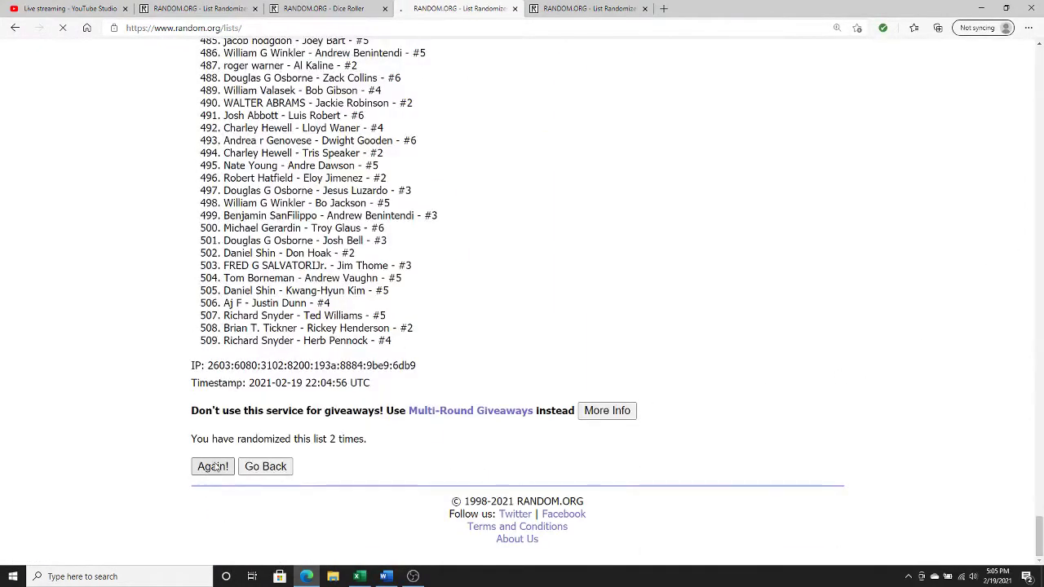
pyautogui.moveTo(1040, 96); pyautogui.dragTo(1041, 576)
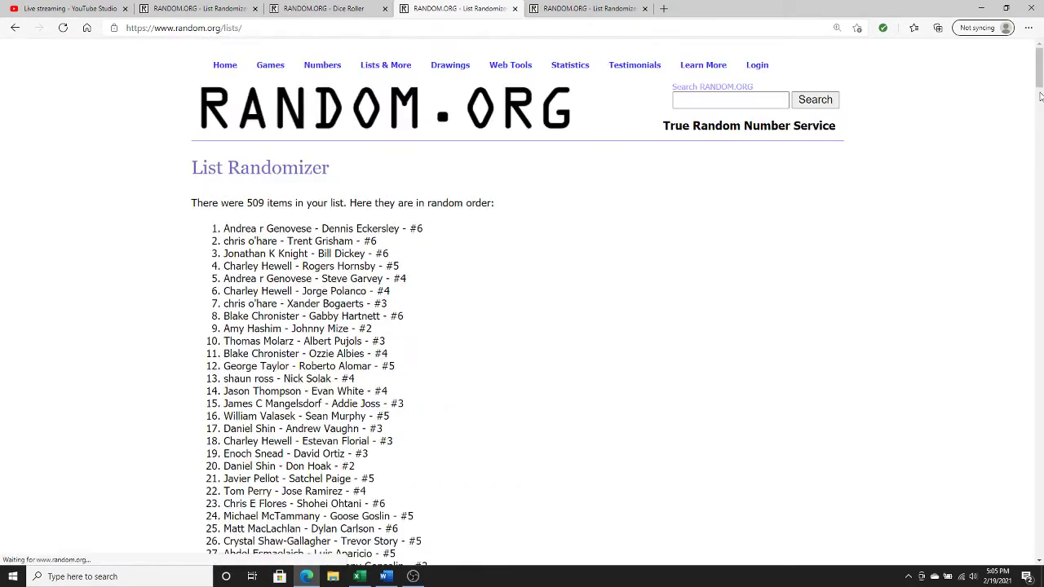
pyautogui.moveTo(1040, 65); pyautogui.dragTo(1040, 563)
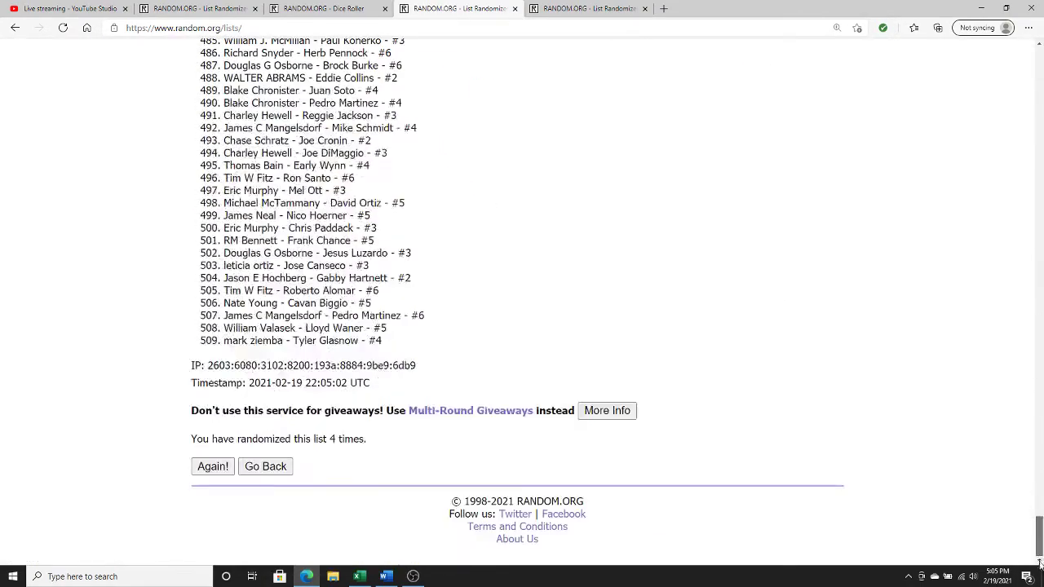
pyautogui.click(212, 467)
pyautogui.moveTo(1041, 65); pyautogui.dragTo(1038, 571)
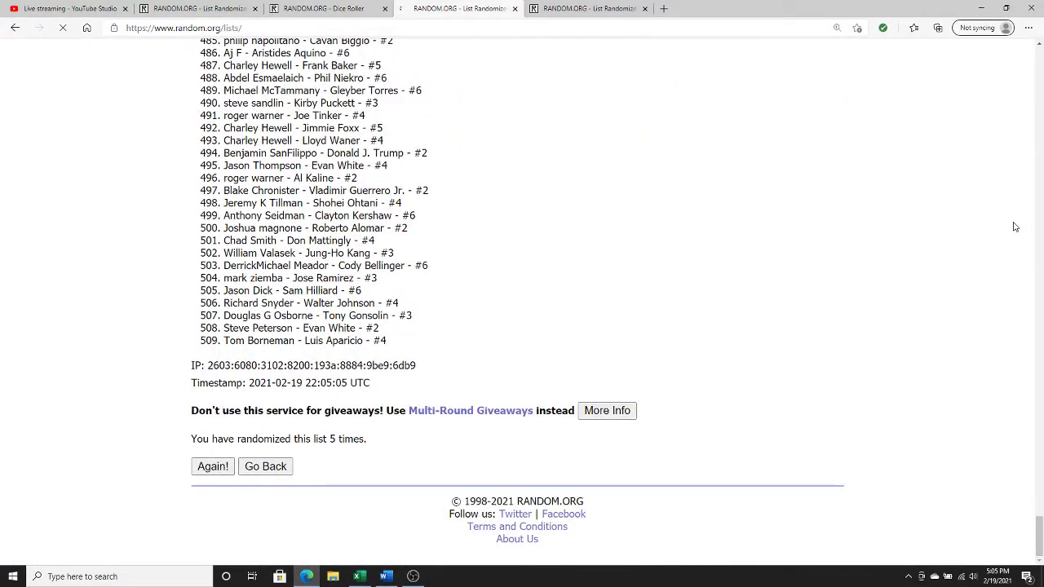
pyautogui.moveTo(1040, 65); pyautogui.dragTo(1040, 563)
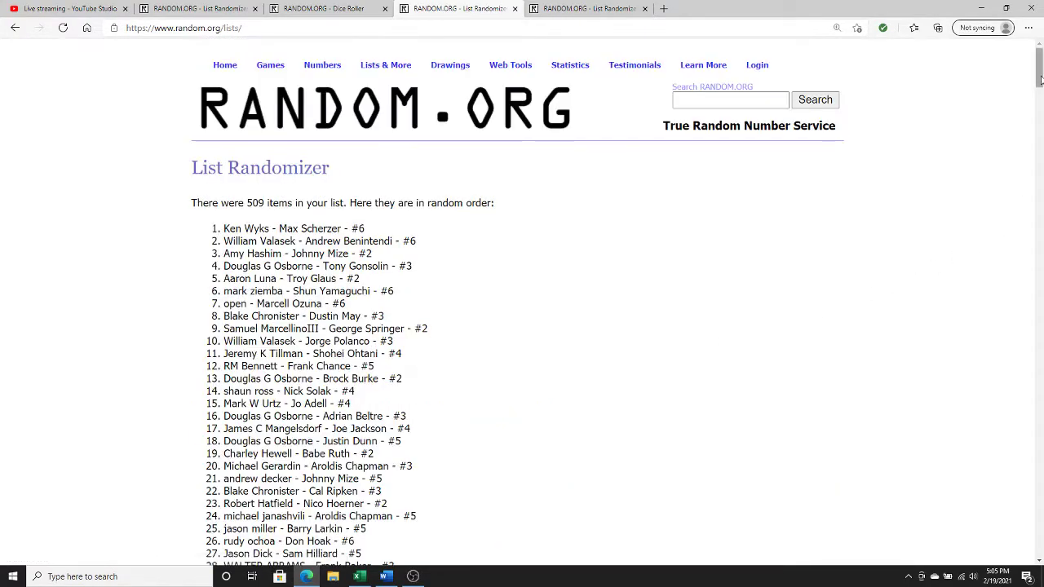
pyautogui.moveTo(1040, 57); pyautogui.dragTo(1036, 569)
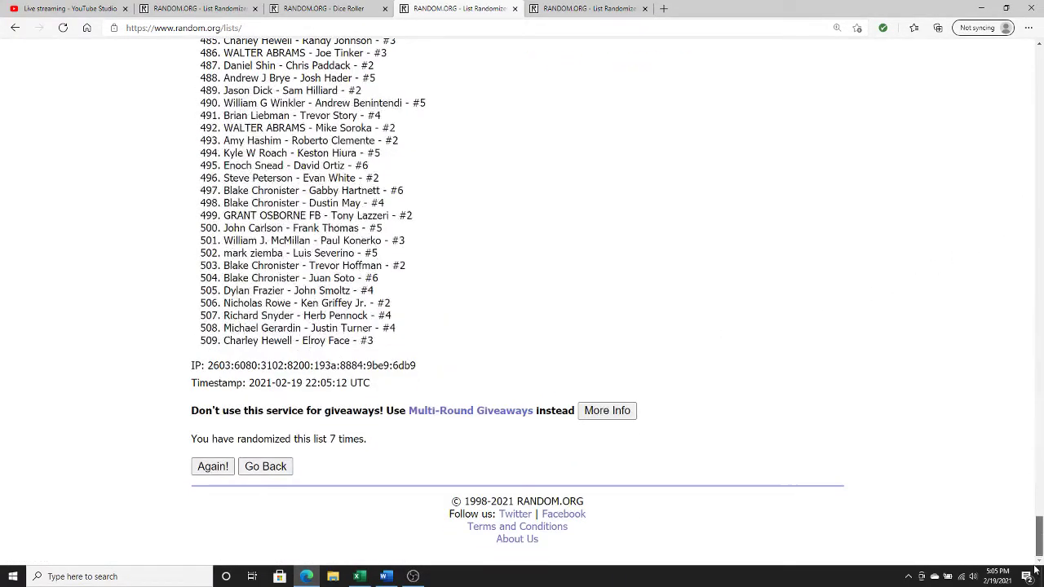
pyautogui.click(213, 466)
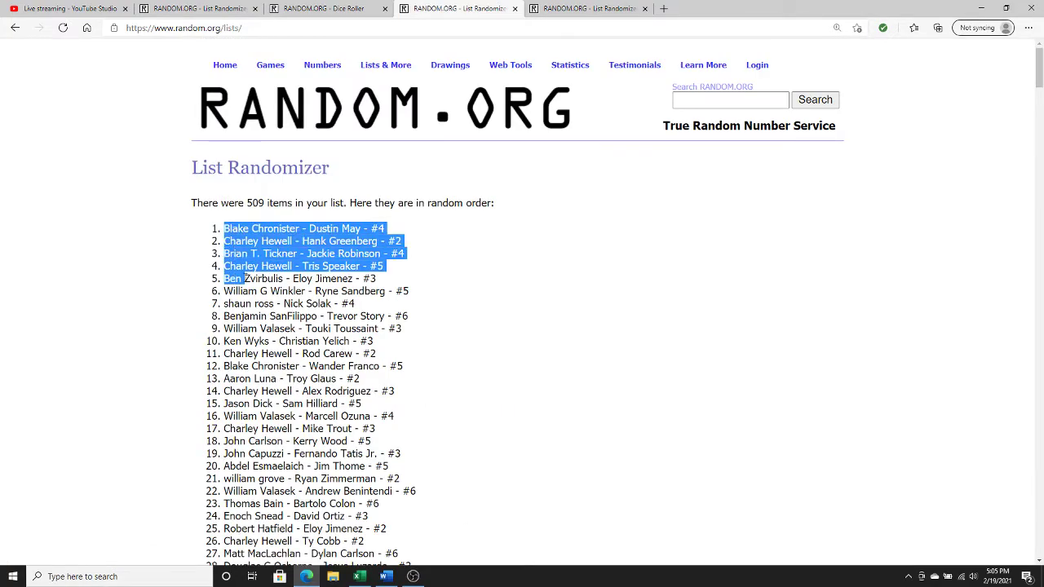
# - Copy all the randomized buyer entries, from item 1 through item 509
pyautogui.moveTo(244, 278); pyautogui.dragTo(358, 366)
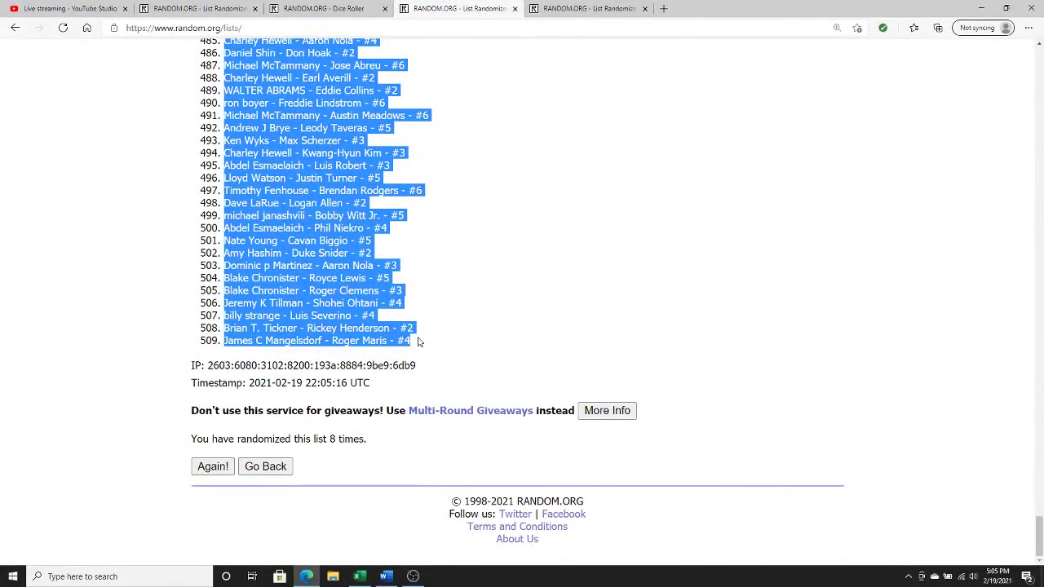
pyautogui.rightClick(341, 281)
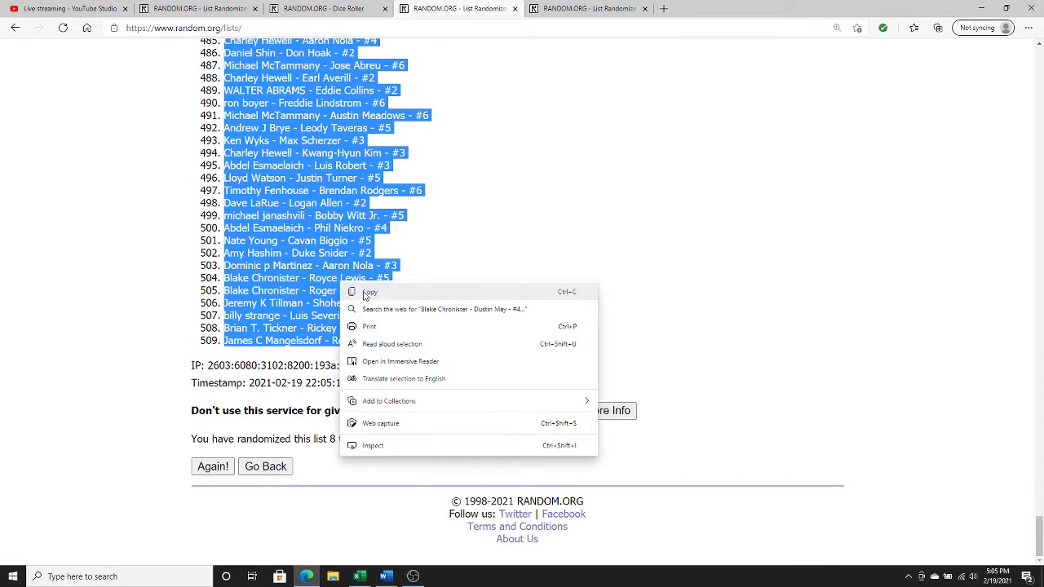
pyautogui.click(368, 292)
# - Switch to Excel and paste the copied entries as Text into the BUYER column of the BonusBreak sheet, starting at A3
pyautogui.click(358, 577)
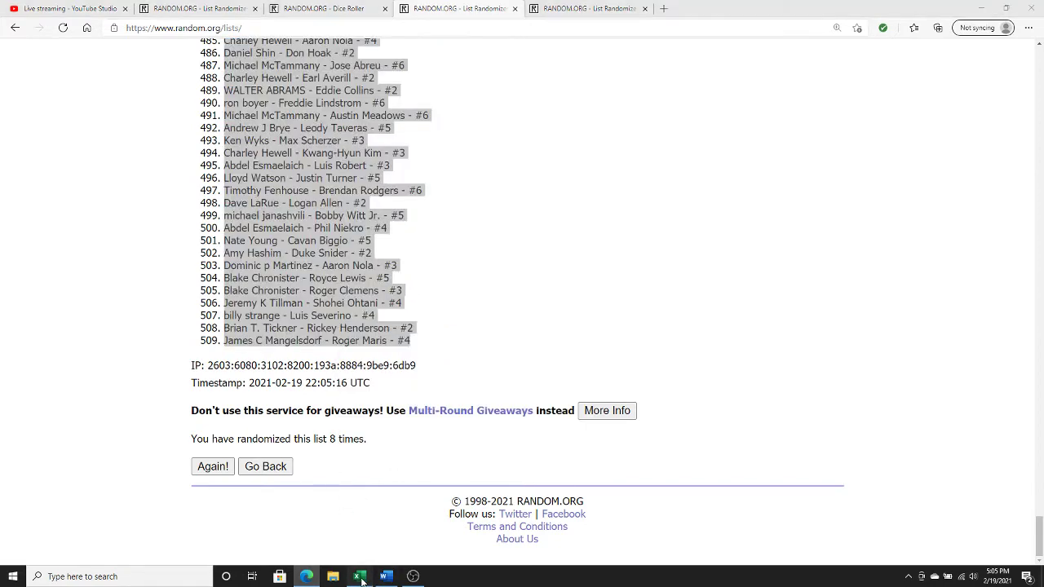
pyautogui.rightClick(233, 167)
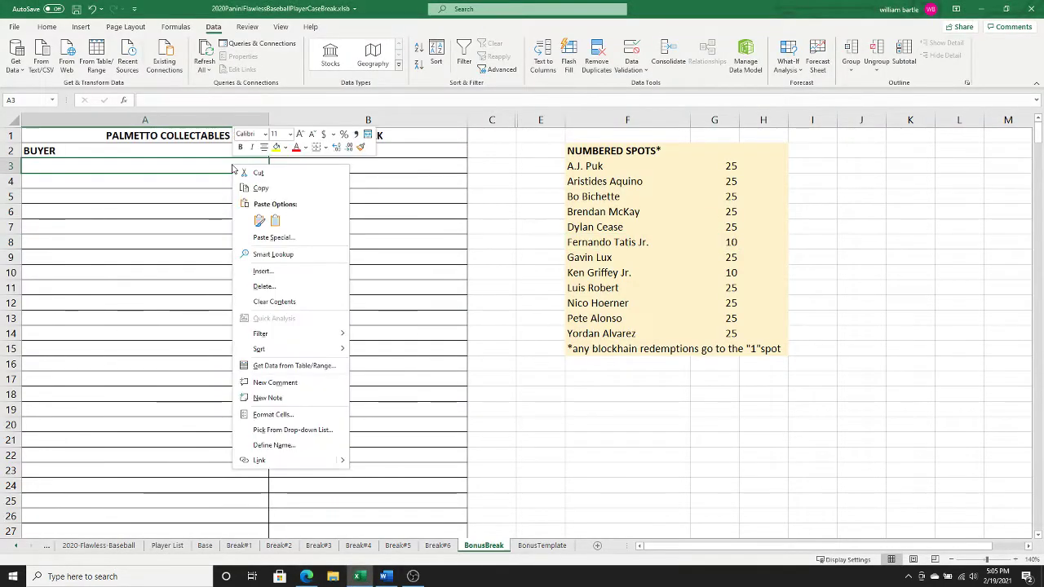
pyautogui.click(269, 236)
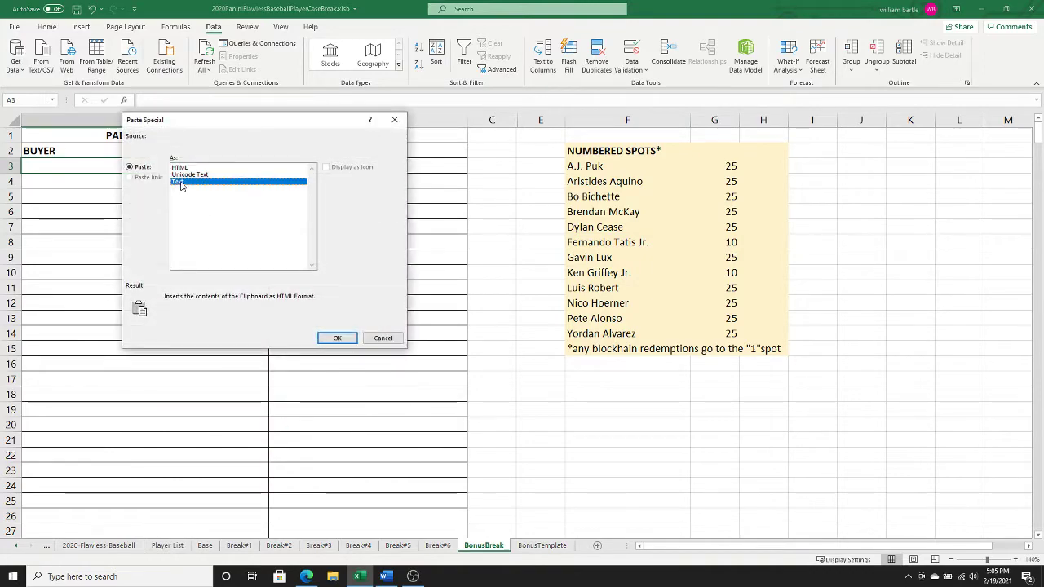
pyautogui.click(328, 338)
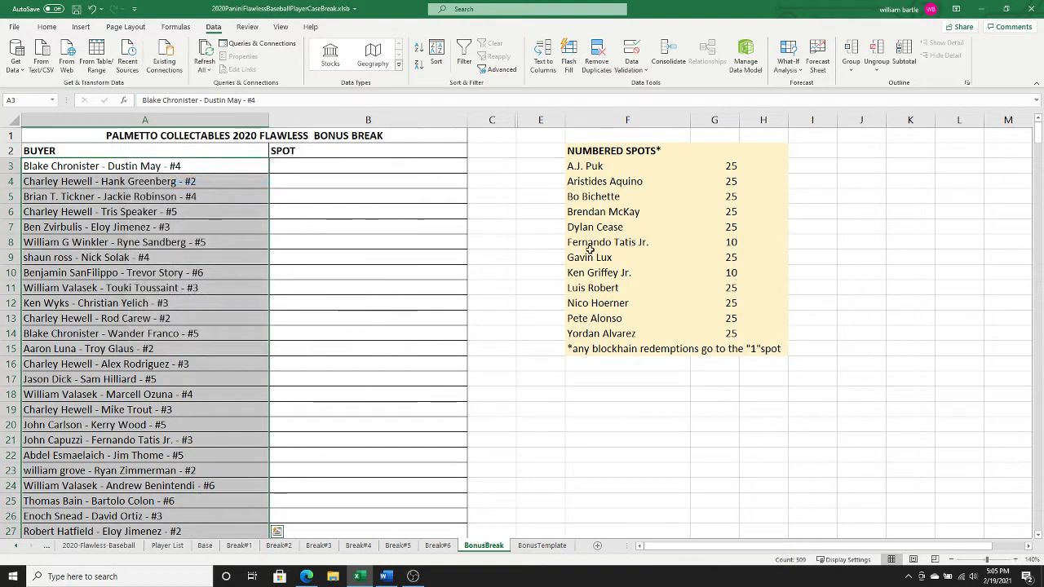
pyautogui.moveTo(1040, 133)
pyautogui.mouseDown()
pyautogui.moveTo(1039, 528)
pyautogui.moveTo(1040, 130)
pyautogui.mouseUp()
pyautogui.click(1040, 537)
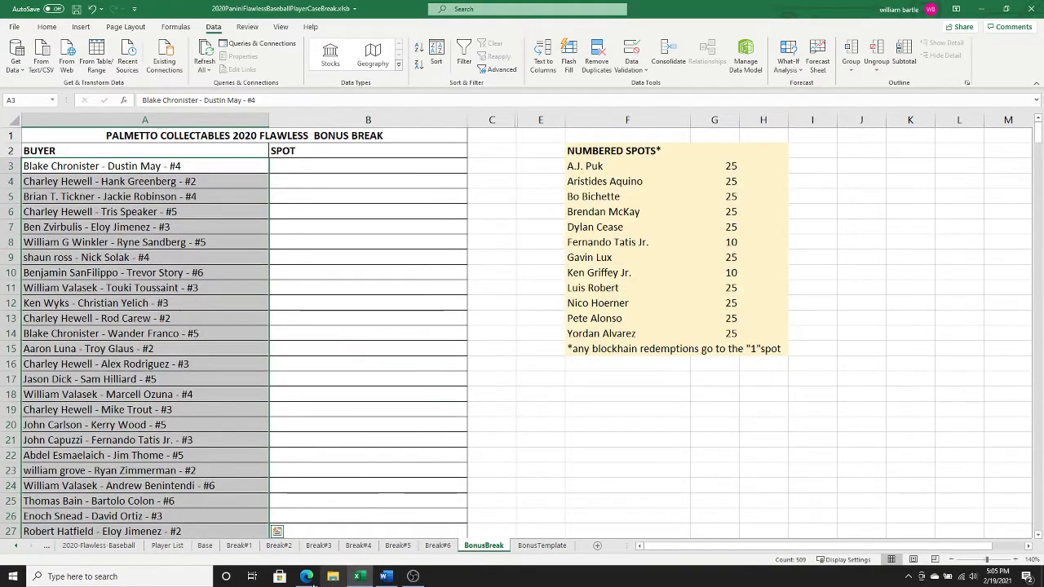
# - Return to the browser, recheck the dice roll, and review the player spot list through its last entry
pyautogui.click(306, 576)
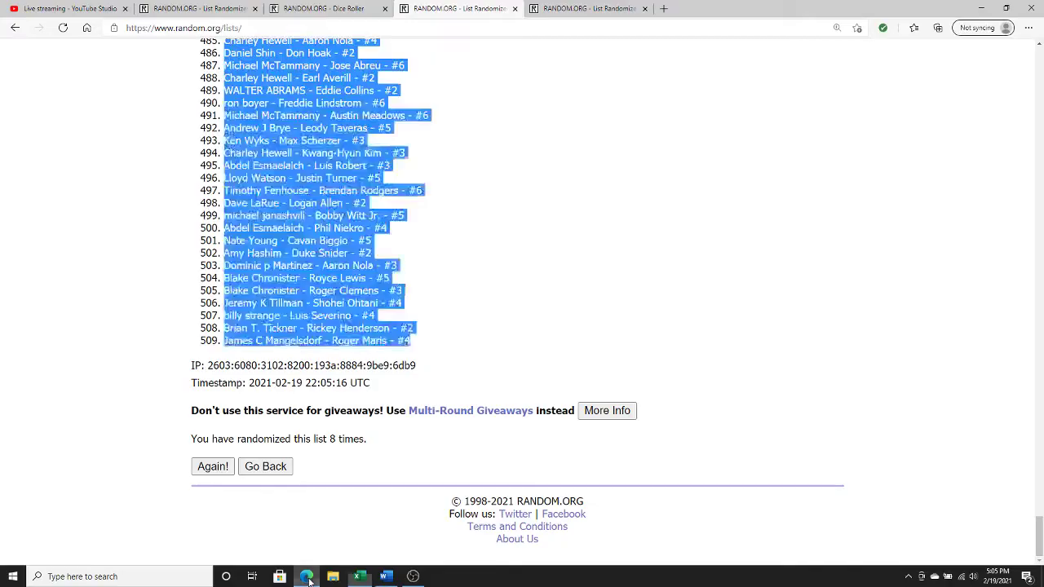
pyautogui.click(231, 9)
pyautogui.click(322, 8)
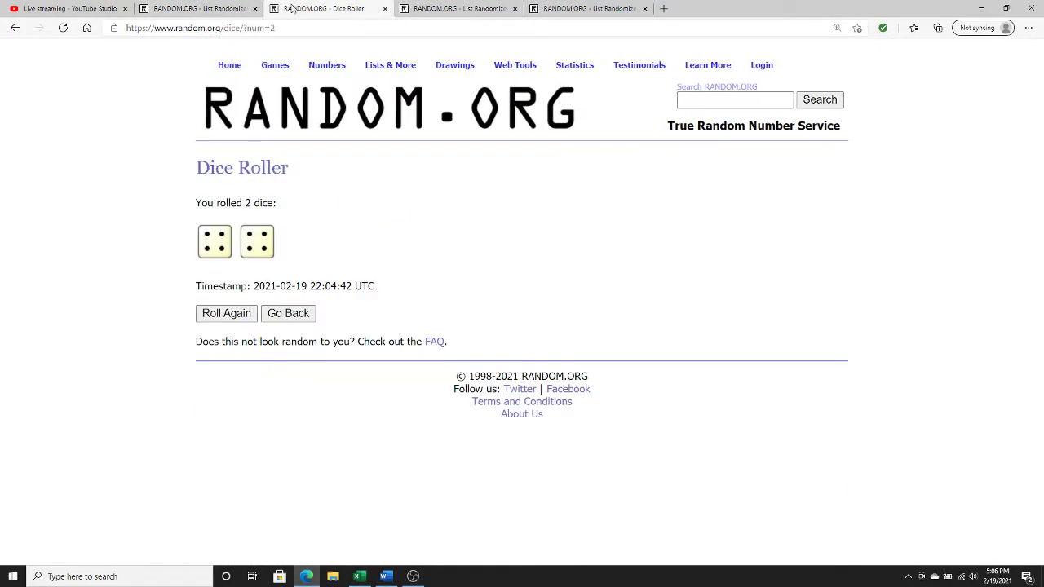
pyautogui.click(567, 9)
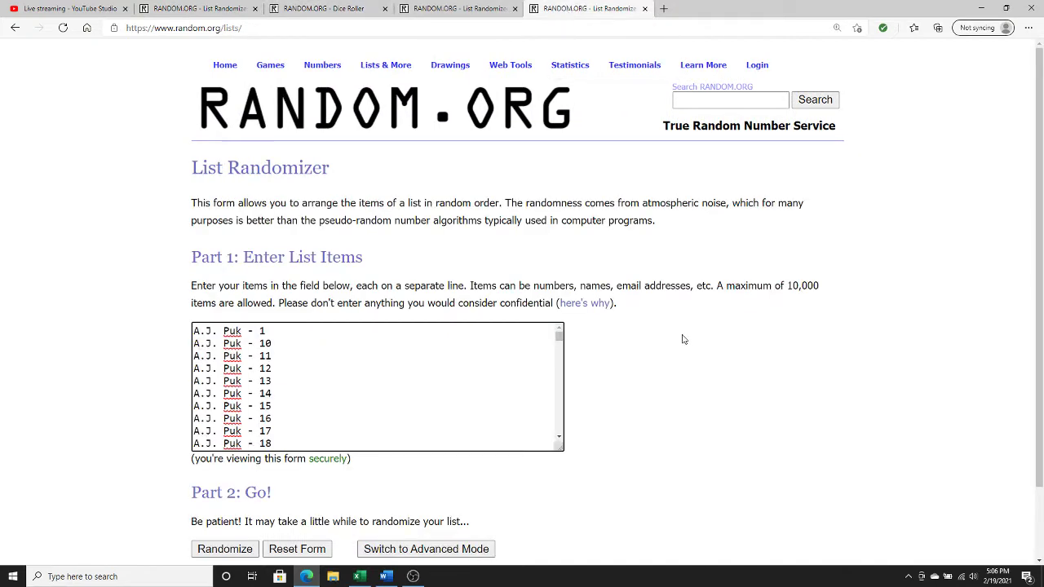
pyautogui.moveTo(559, 338); pyautogui.dragTo(560, 459)
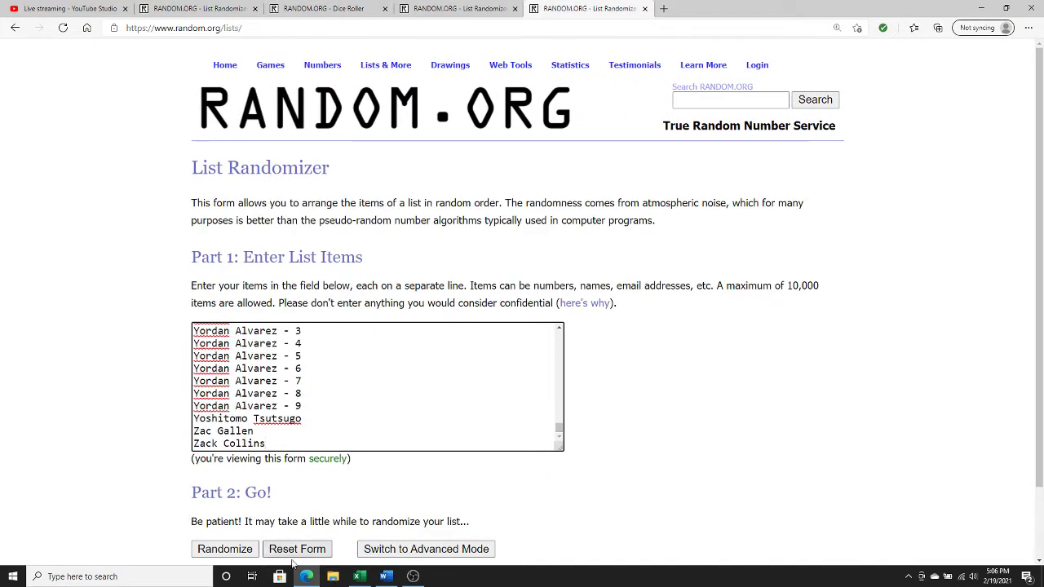
# - Randomize the player spot list eight times in total
pyautogui.click(234, 551)
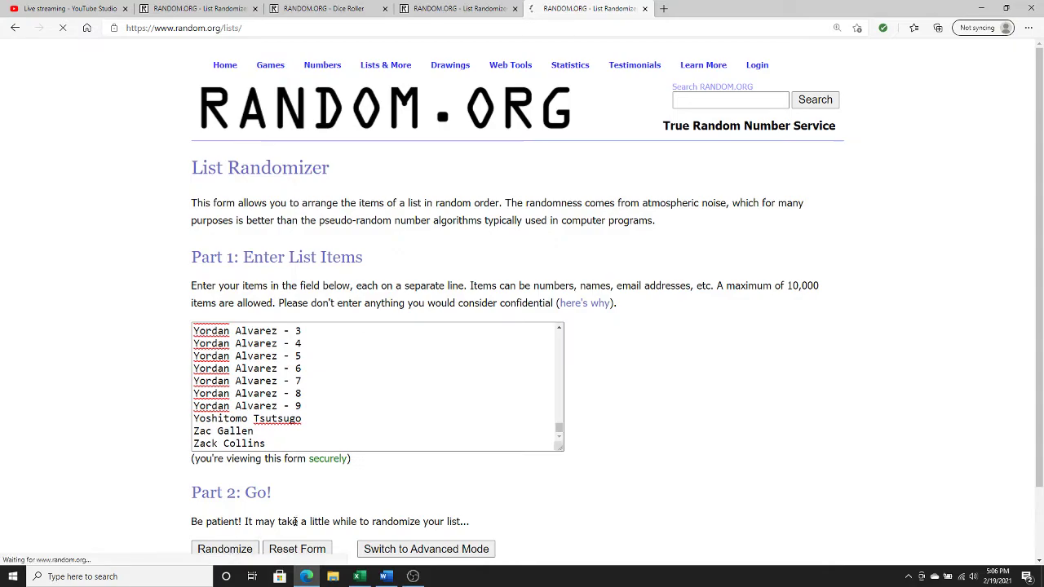
pyautogui.moveTo(1041, 57); pyautogui.dragTo(1040, 534)
pyautogui.click(212, 466)
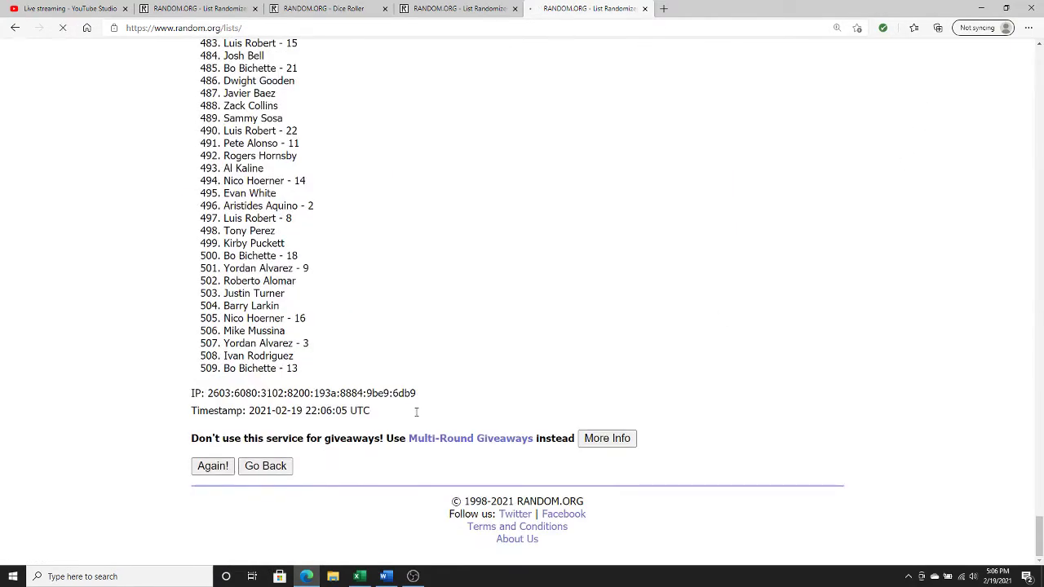
pyautogui.moveTo(1041, 88); pyautogui.dragTo(932, 580)
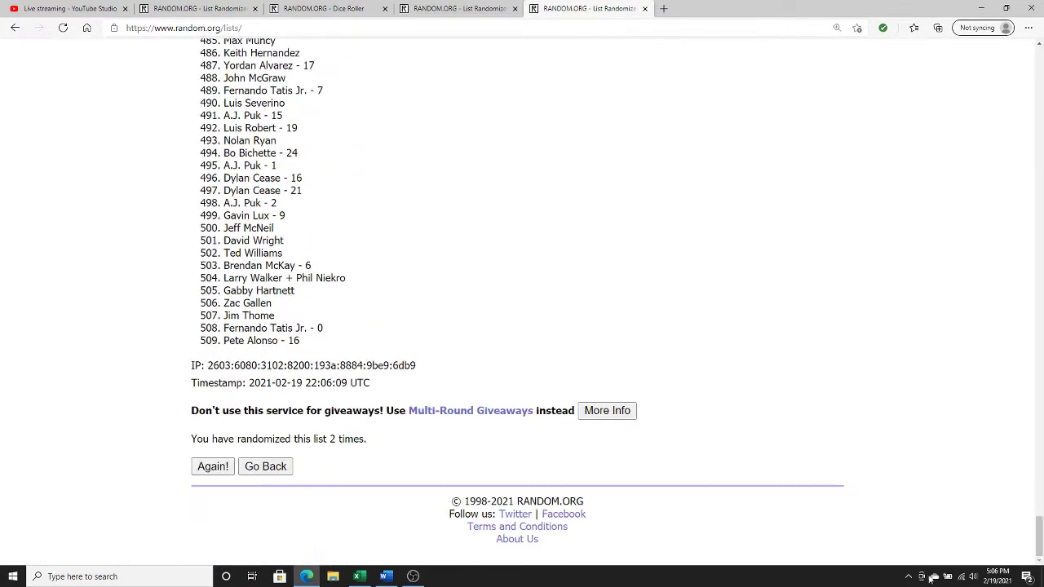
pyautogui.click(212, 466)
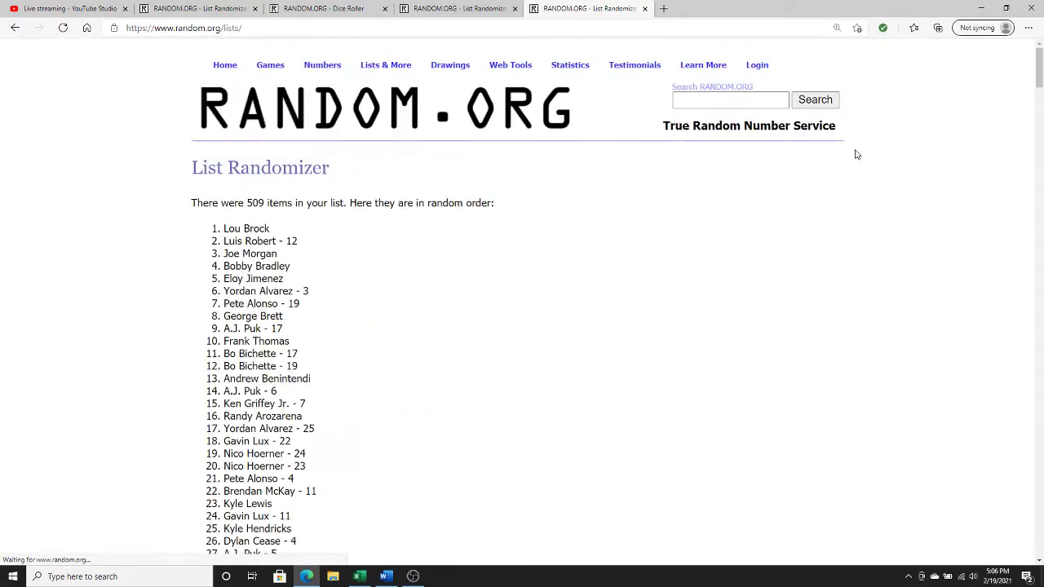
pyautogui.moveTo(1041, 56); pyautogui.dragTo(1038, 561)
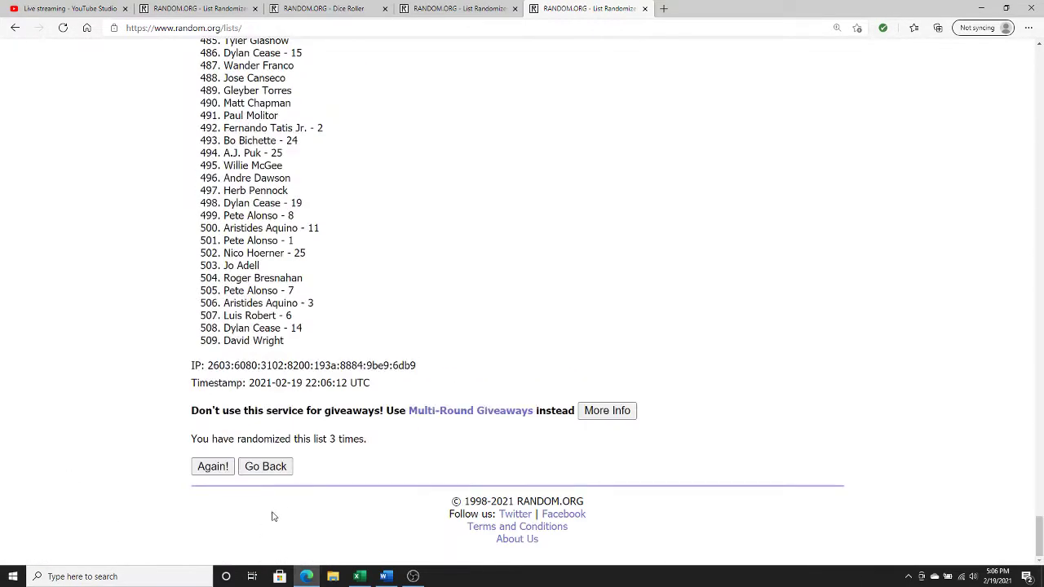
pyautogui.click(214, 468)
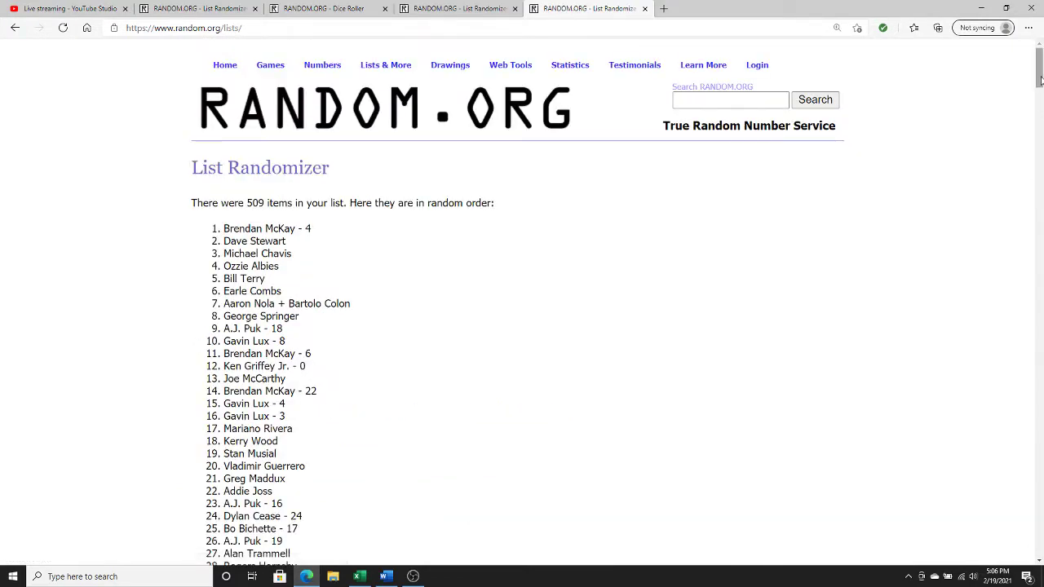
pyautogui.moveTo(1040, 66); pyautogui.dragTo(1018, 557)
pyautogui.click(213, 468)
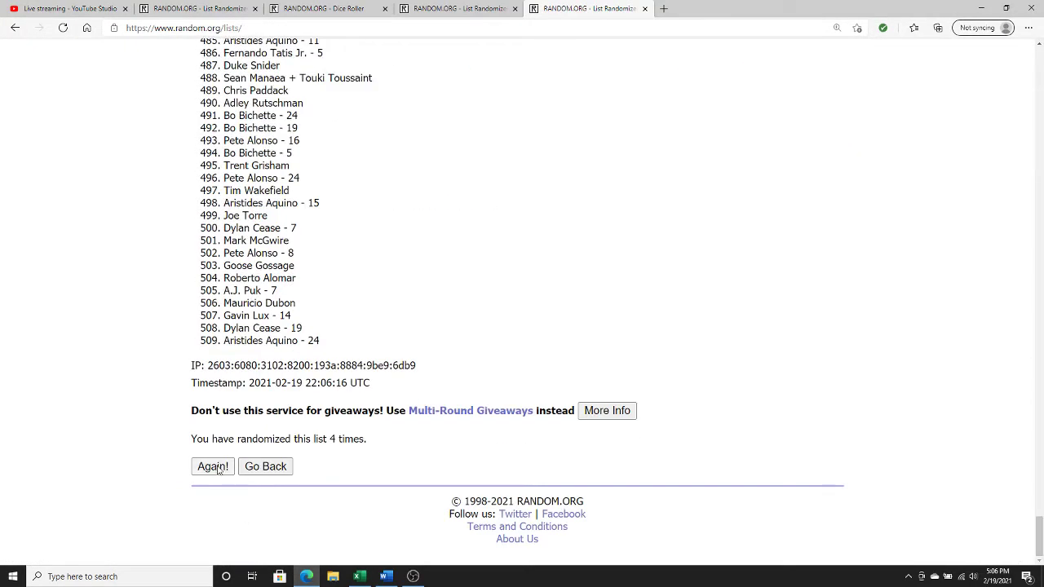
pyautogui.click(1042, 220)
pyautogui.moveTo(1043, 220); pyautogui.dragTo(1035, 561)
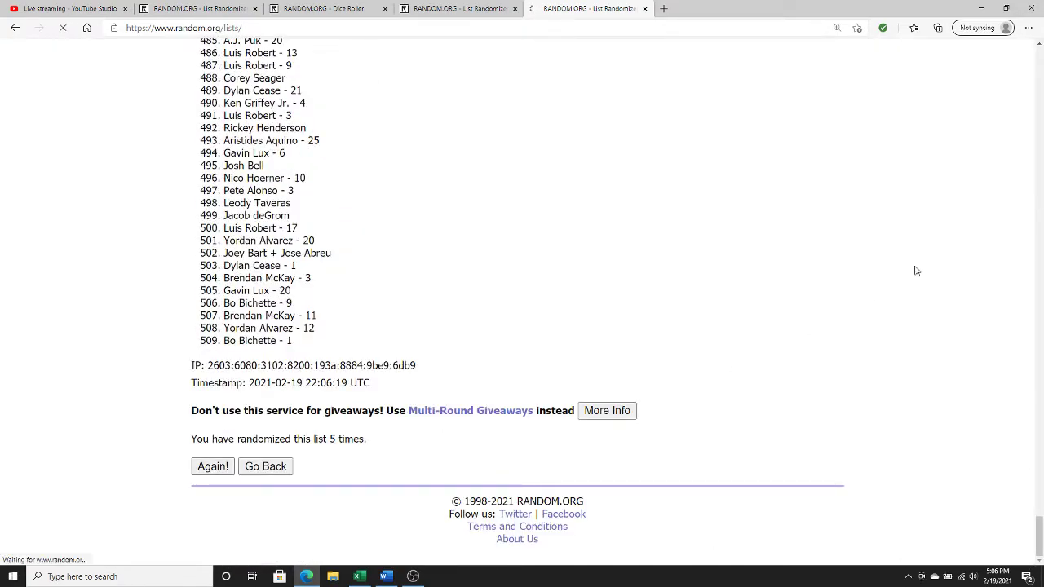
pyautogui.click(214, 468)
pyautogui.click(1042, 220)
pyautogui.moveTo(1041, 220); pyautogui.dragTo(1041, 560)
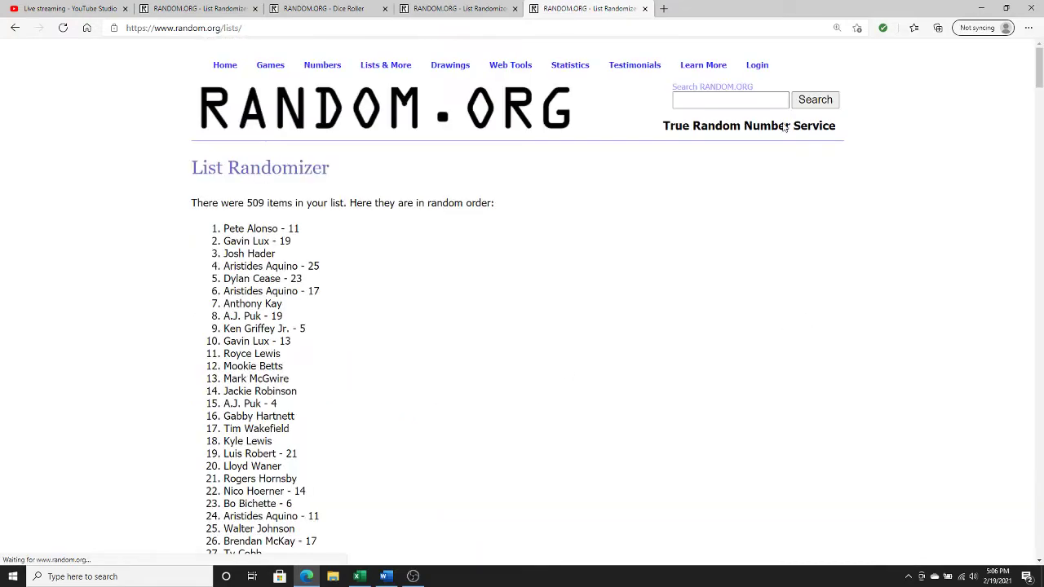
pyautogui.moveTo(1037, 65); pyautogui.dragTo(1040, 560)
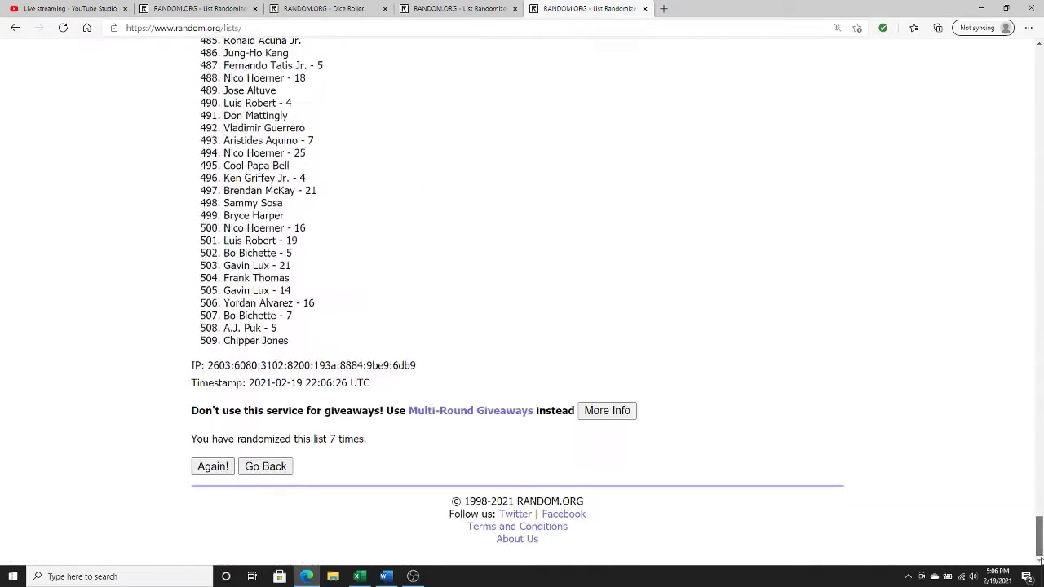
pyautogui.click(228, 469)
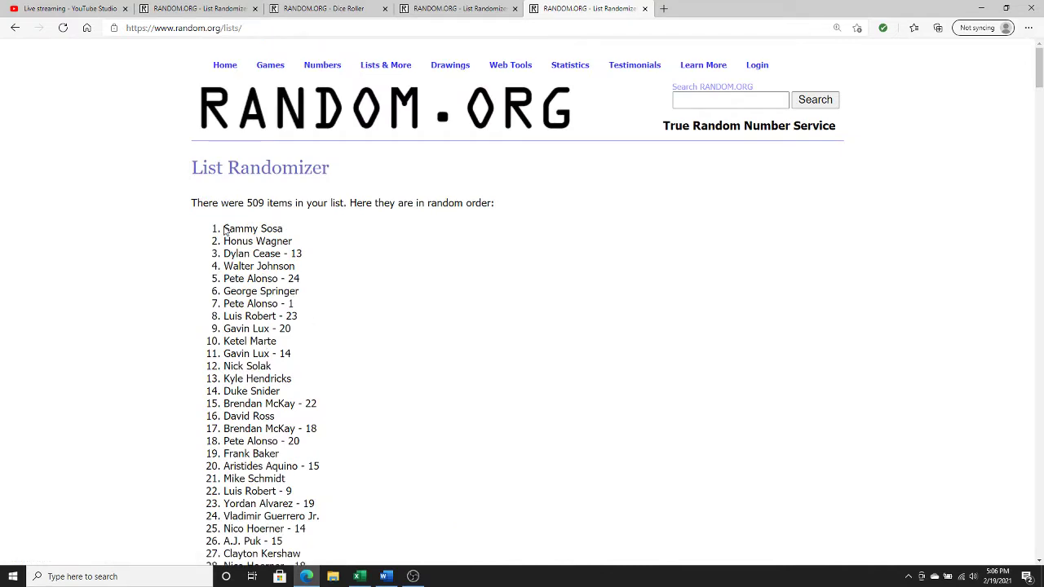
# - Copy all the randomized player spots, items 1 through 509, and paste them as Text into the SPOT column of Excel's BonusBreak sheet, starting at B3
pyautogui.moveTo(224, 229); pyautogui.dragTo(333, 338)
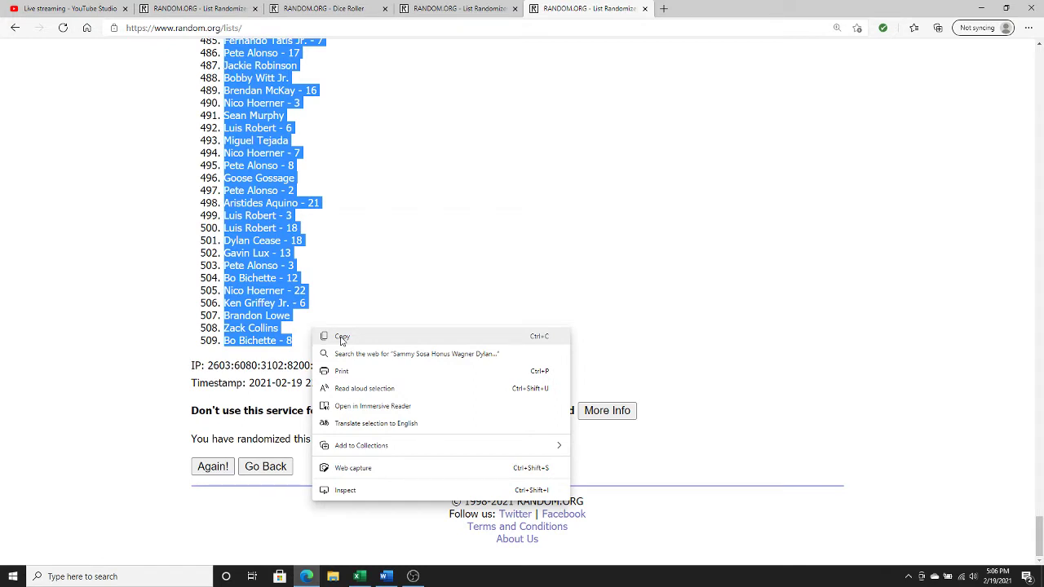
pyautogui.click(341, 337)
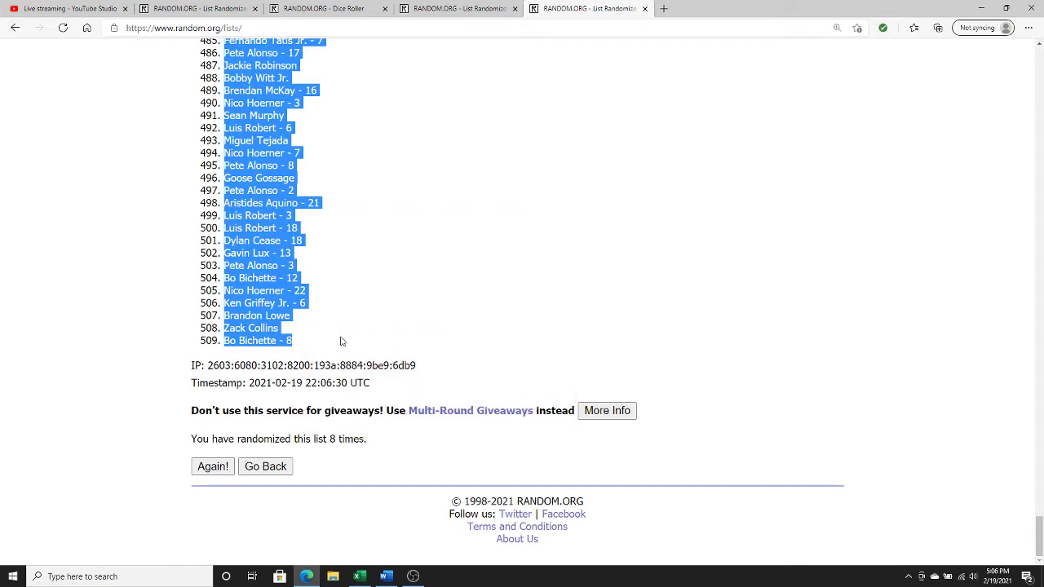
pyautogui.click(359, 576)
pyautogui.rightClick(390, 167)
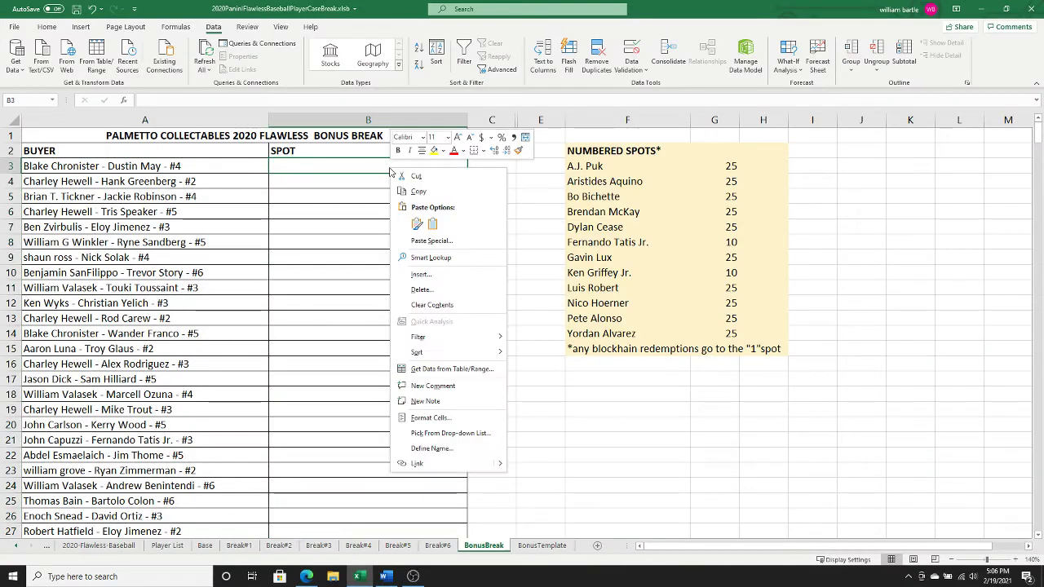
pyautogui.click(418, 239)
pyautogui.click(334, 179)
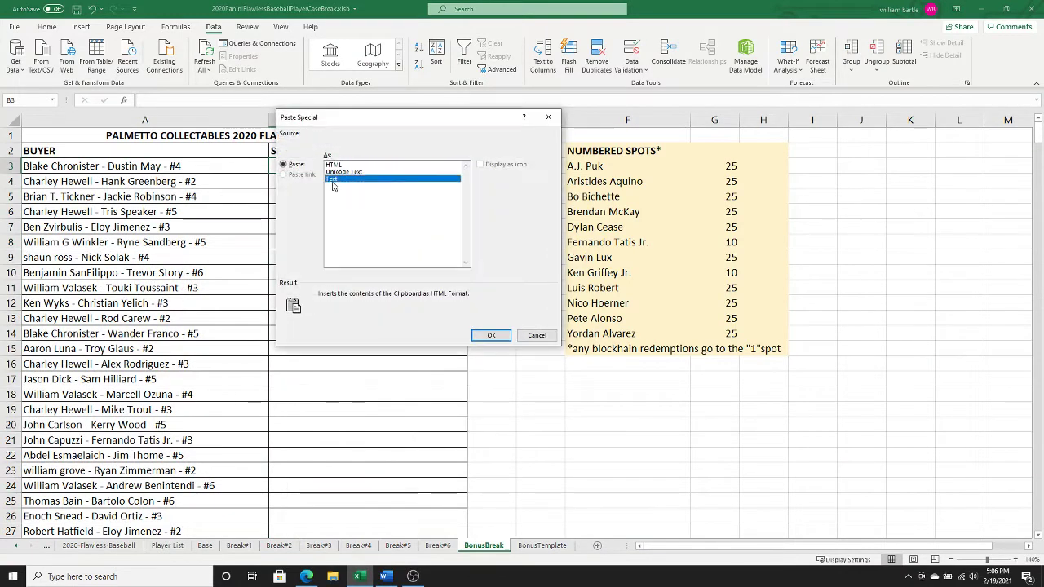
pyautogui.click(478, 336)
pyautogui.click(480, 335)
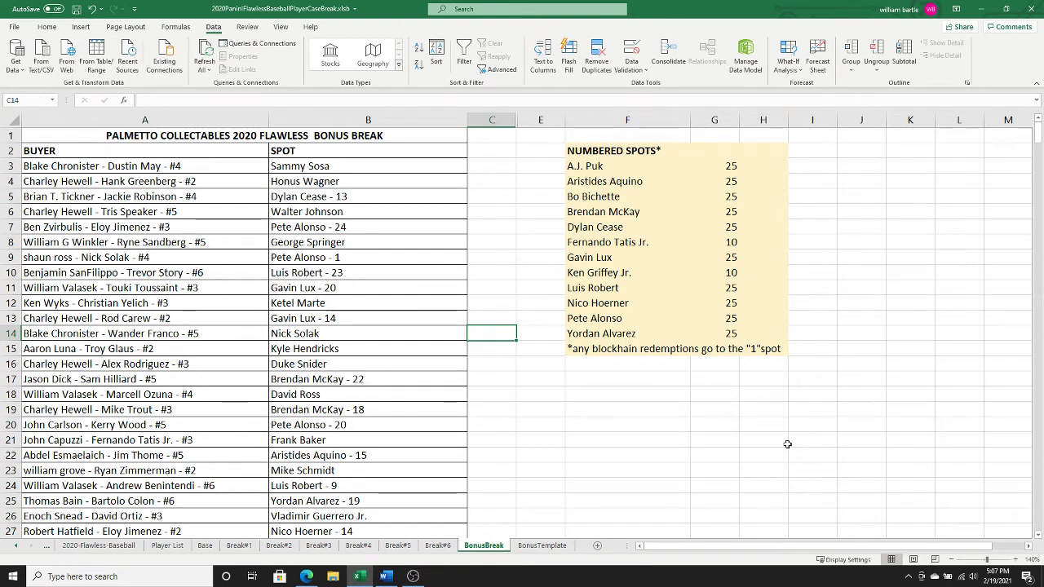
# - Enlarge the BonusBreak sheet to 160% and review the BUYER and SPOT pairings row by row, from row 3 through row 64
pyautogui.click(1016, 560)
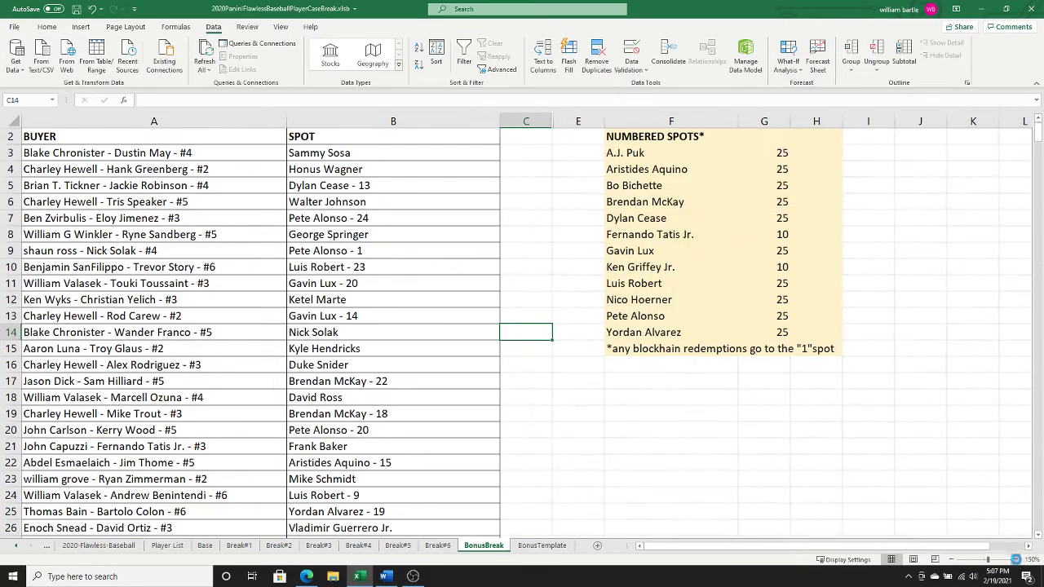
pyautogui.click(1015, 561)
pyautogui.moveTo(1038, 137); pyautogui.dragTo(1039, 133)
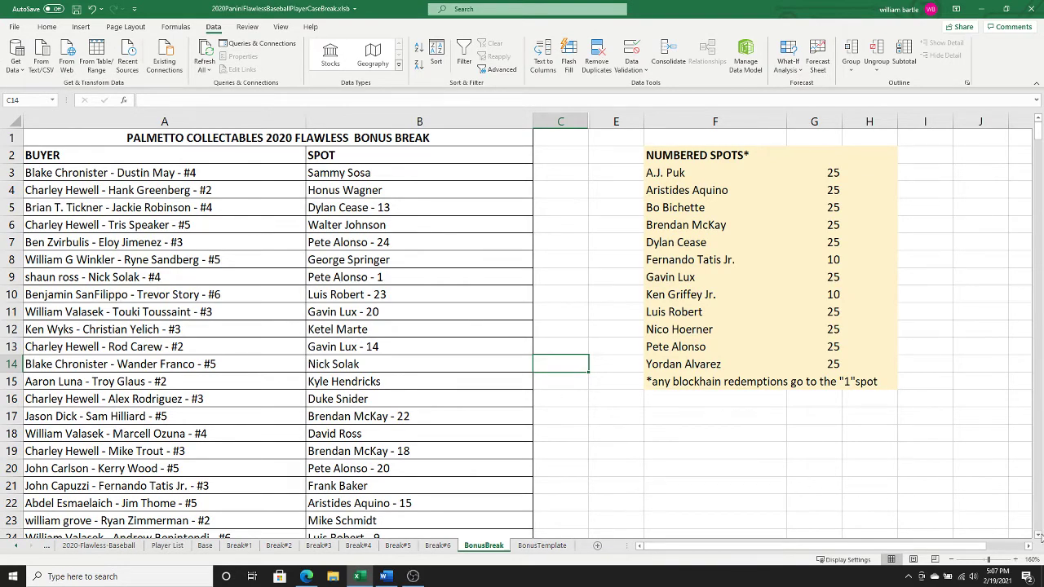
pyautogui.click(1040, 536)
pyautogui.click(1040, 536)
pyautogui.click(1040, 536)
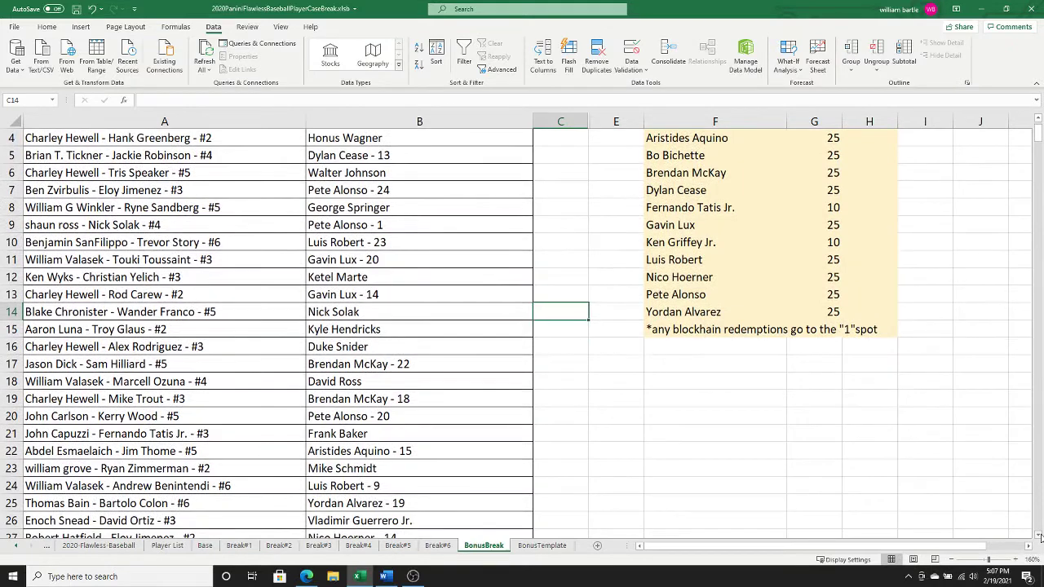
pyautogui.click(1040, 536)
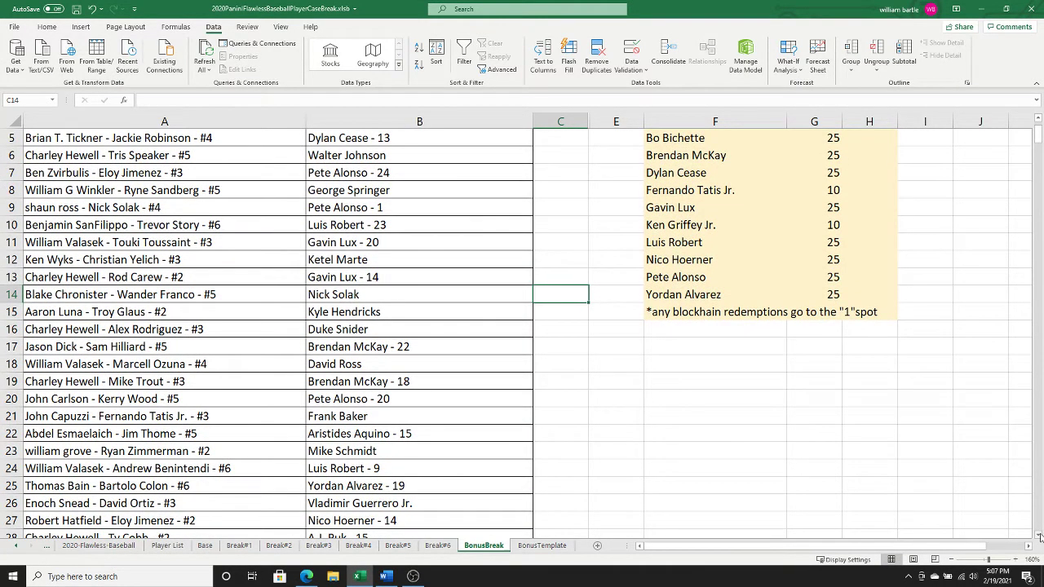
pyautogui.click(1040, 536)
pyautogui.click(1040, 536)
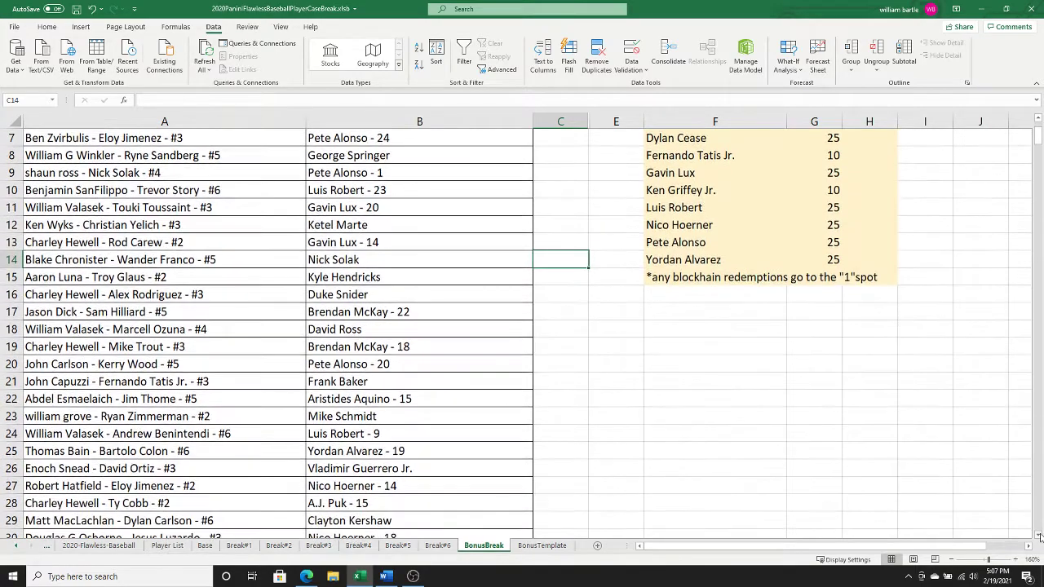
pyautogui.click(1040, 536)
pyautogui.click(1040, 536)
pyautogui.click(1040, 536)
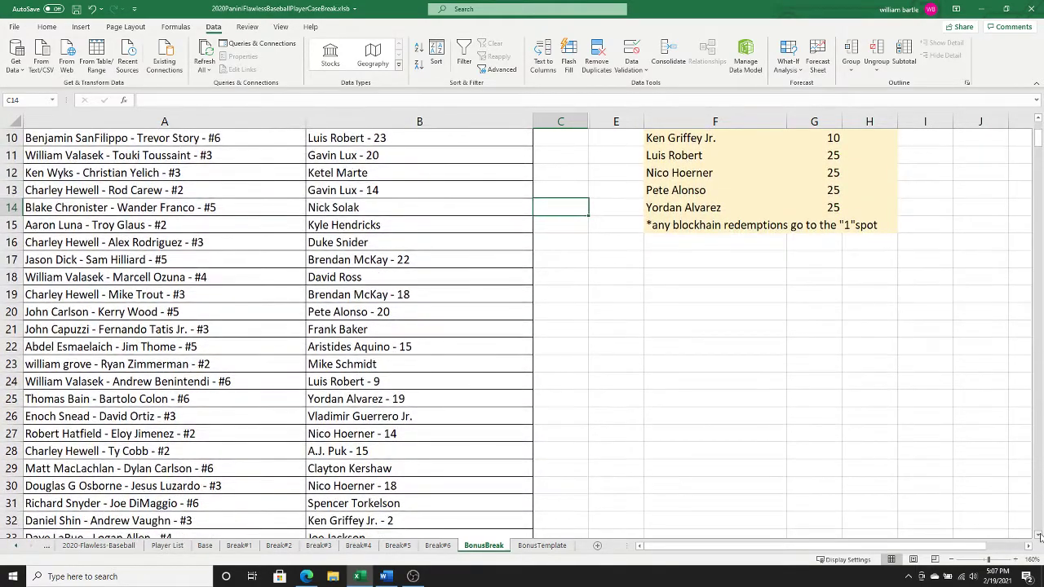
pyautogui.click(1040, 536)
pyautogui.click(1040, 536)
pyautogui.click(1040, 536)
pyautogui.click(1040, 536)
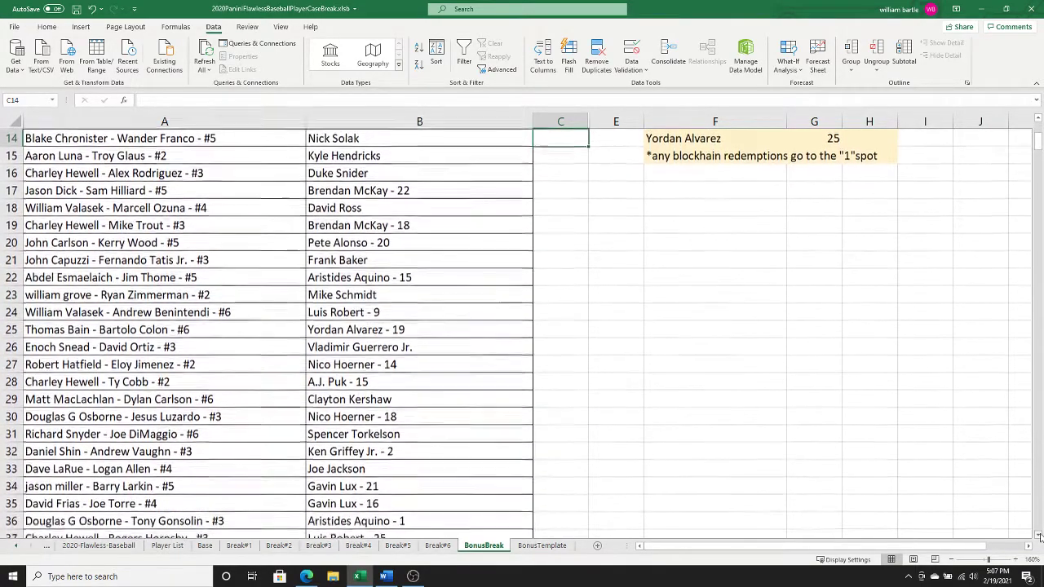
pyautogui.click(1040, 536)
pyautogui.click(1040, 536)
pyautogui.click(1040, 536)
pyautogui.click(1040, 536)
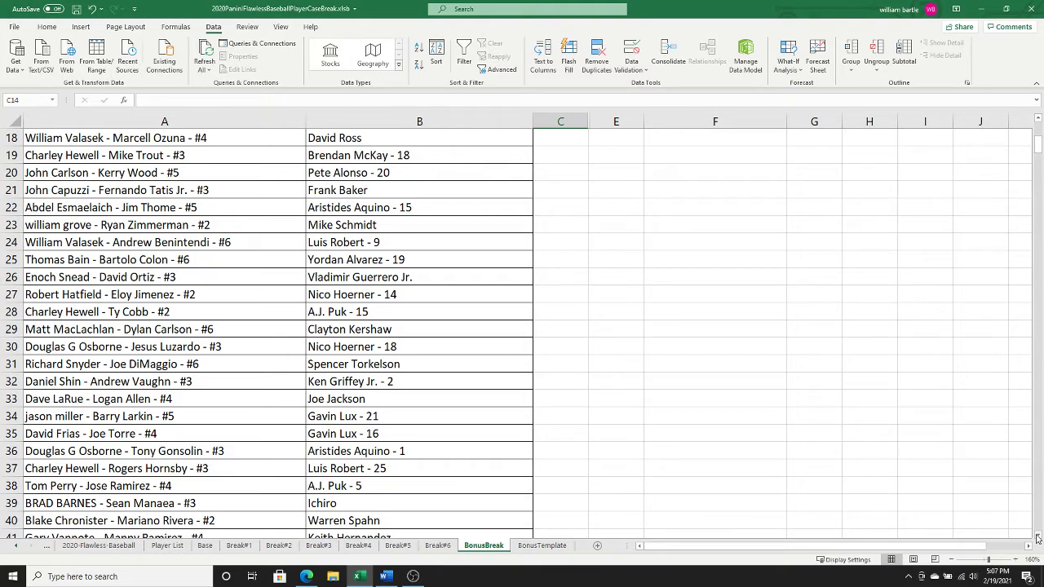
pyautogui.click(1040, 536)
pyautogui.click(1040, 536)
pyautogui.click(1040, 536)
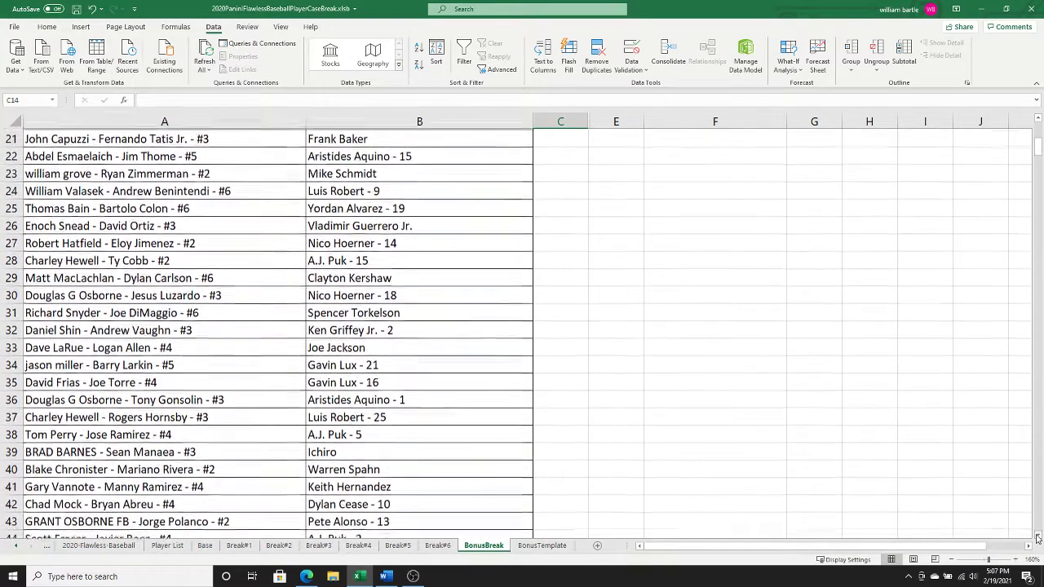
pyautogui.click(1040, 536)
pyautogui.click(1040, 536)
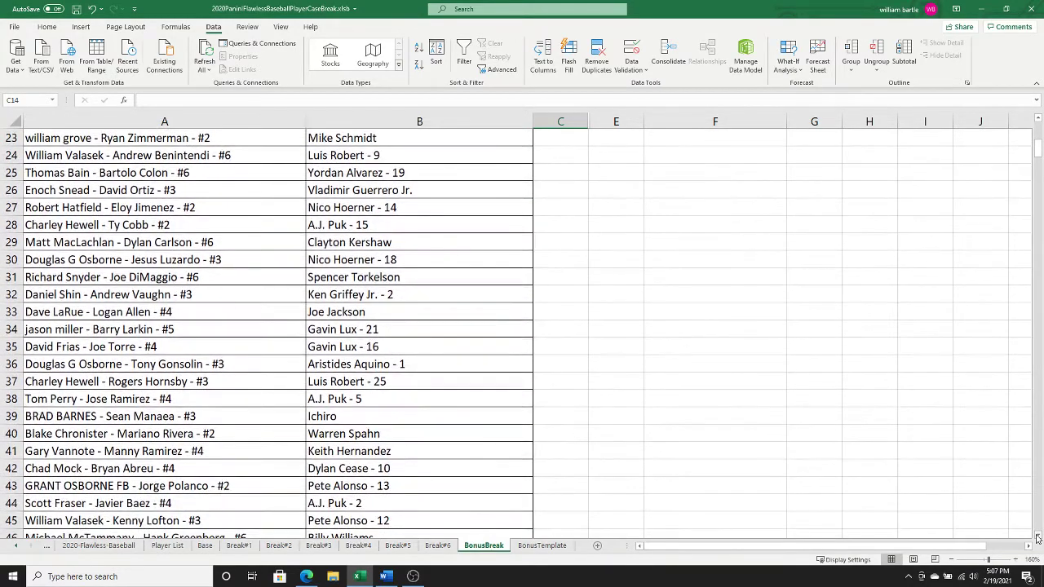
pyautogui.click(1039, 537)
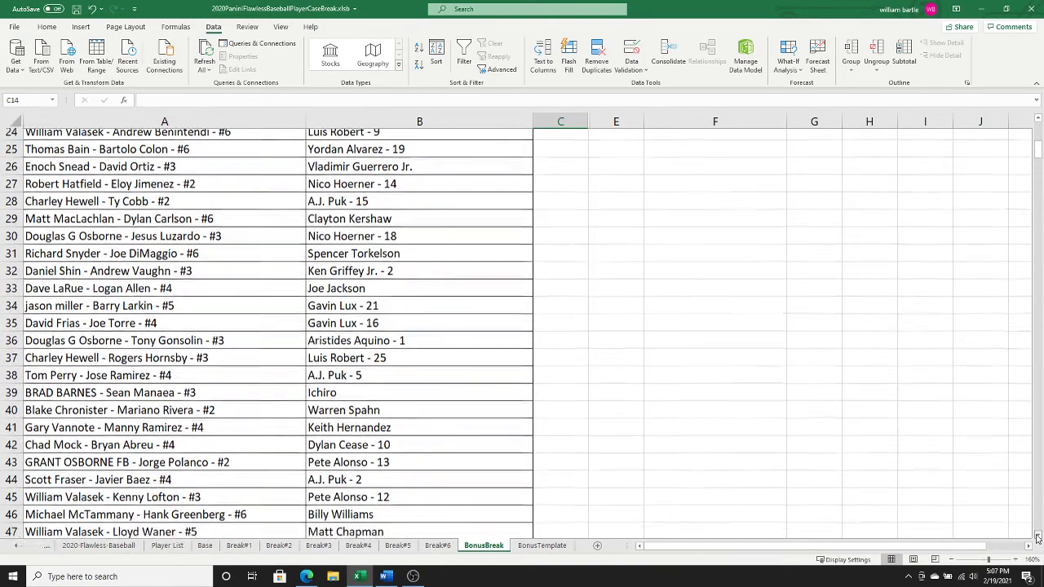
pyautogui.click(1038, 538)
pyautogui.click(1039, 538)
pyautogui.click(1039, 538)
pyautogui.click(1038, 538)
pyautogui.click(1038, 537)
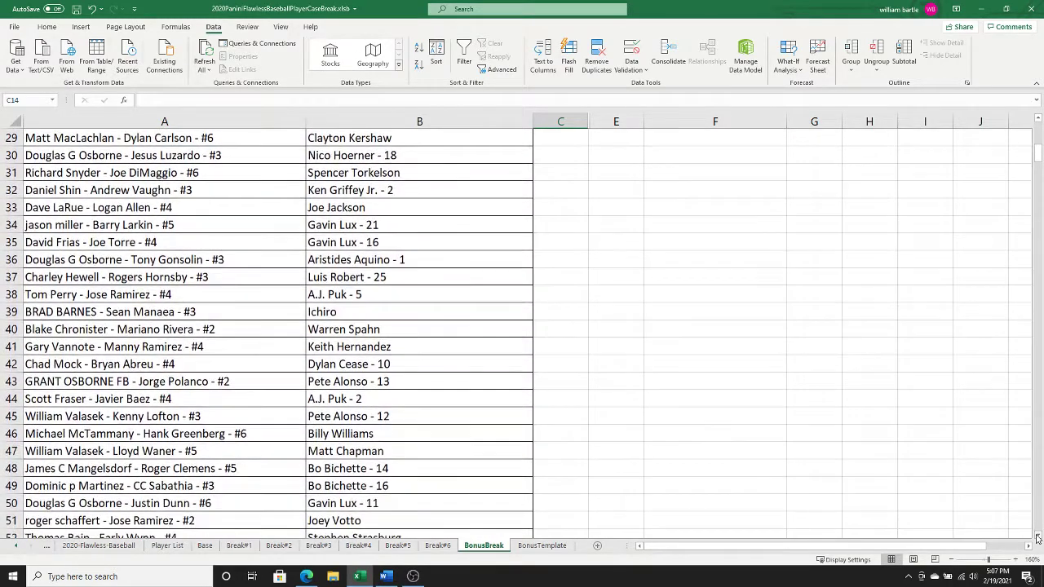
pyautogui.click(1039, 537)
pyautogui.click(1039, 537)
pyautogui.click(1039, 538)
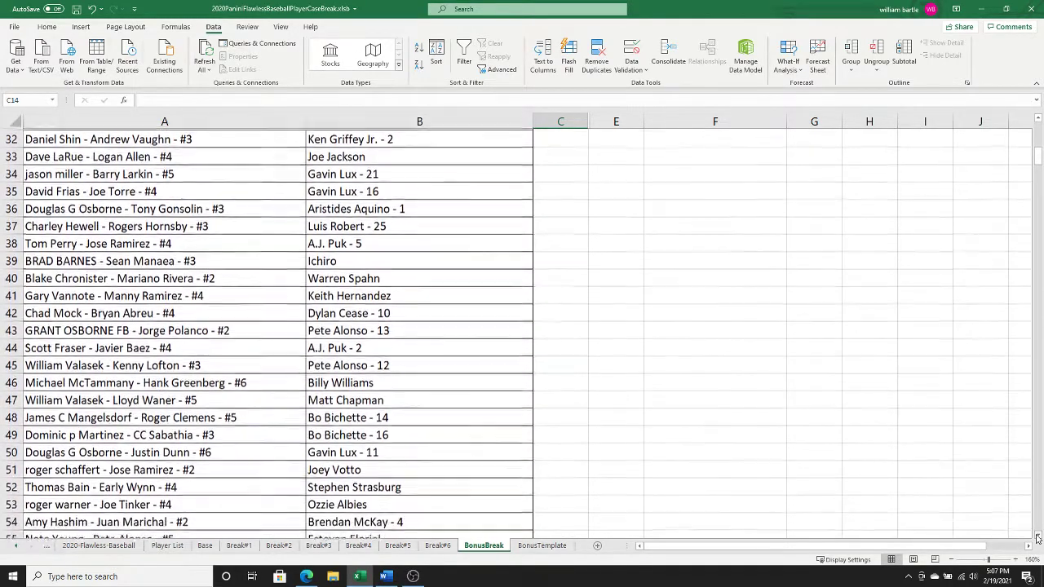
pyautogui.click(1038, 537)
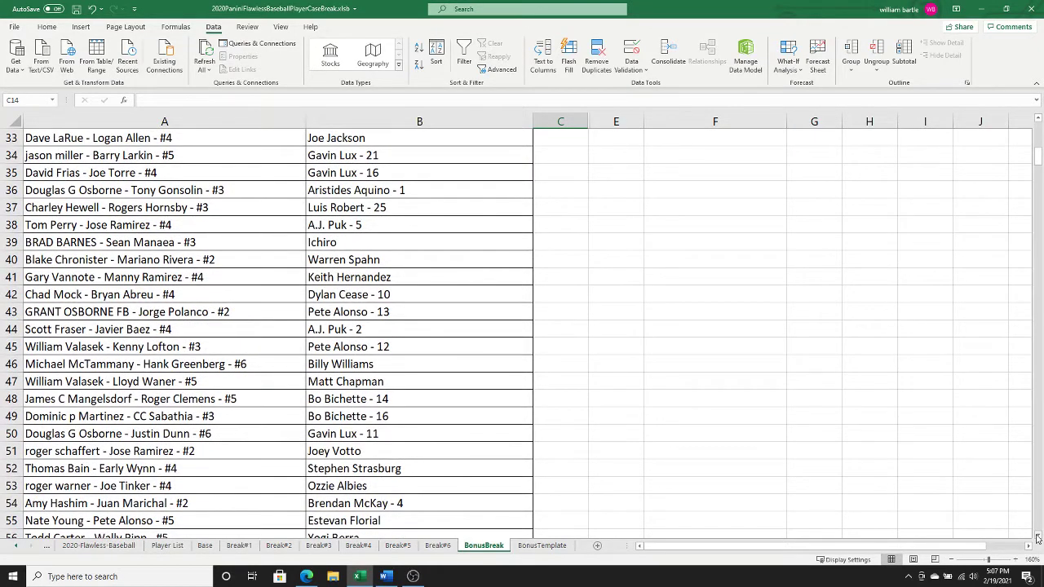
pyautogui.click(1038, 538)
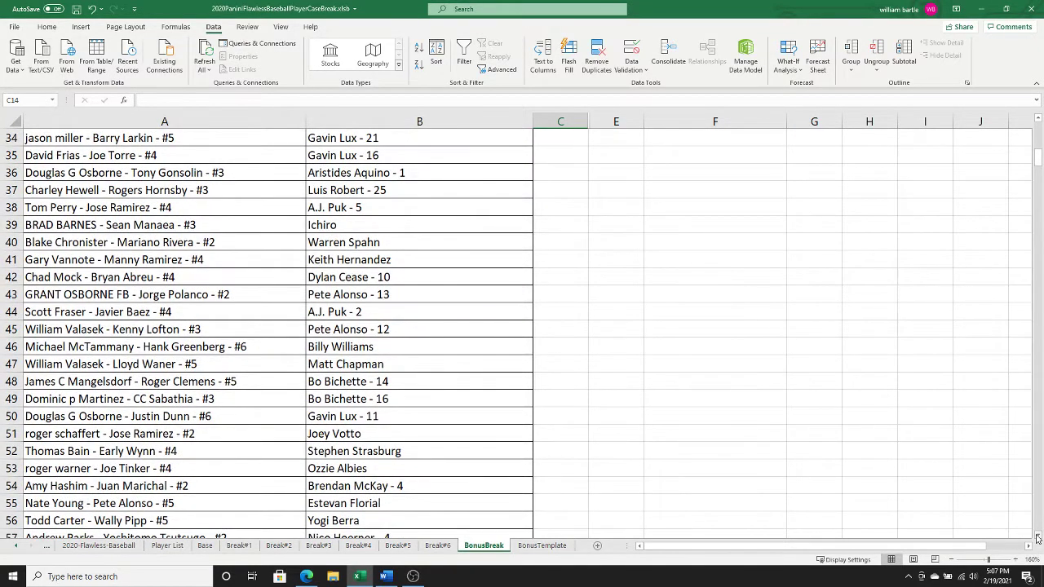
pyautogui.click(1038, 537)
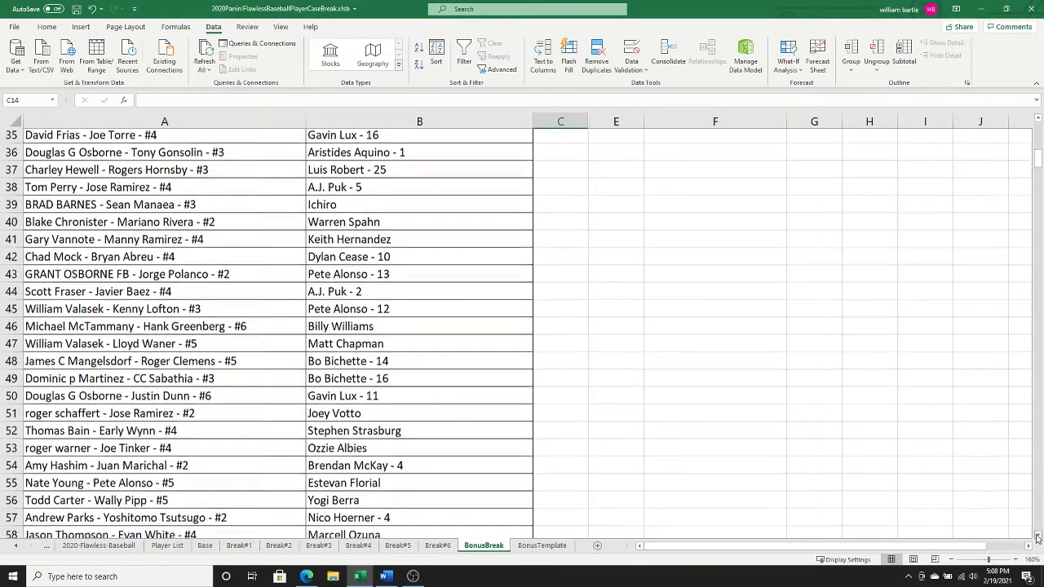
pyautogui.click(1038, 537)
pyautogui.click(1039, 538)
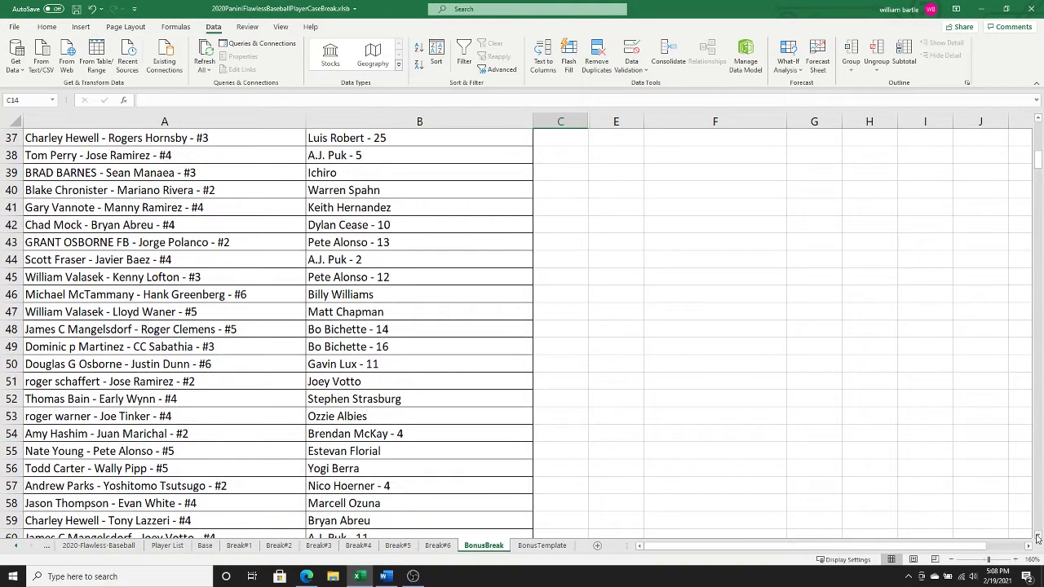
pyautogui.click(1038, 538)
pyautogui.click(1039, 537)
pyautogui.click(1039, 538)
pyautogui.click(1038, 537)
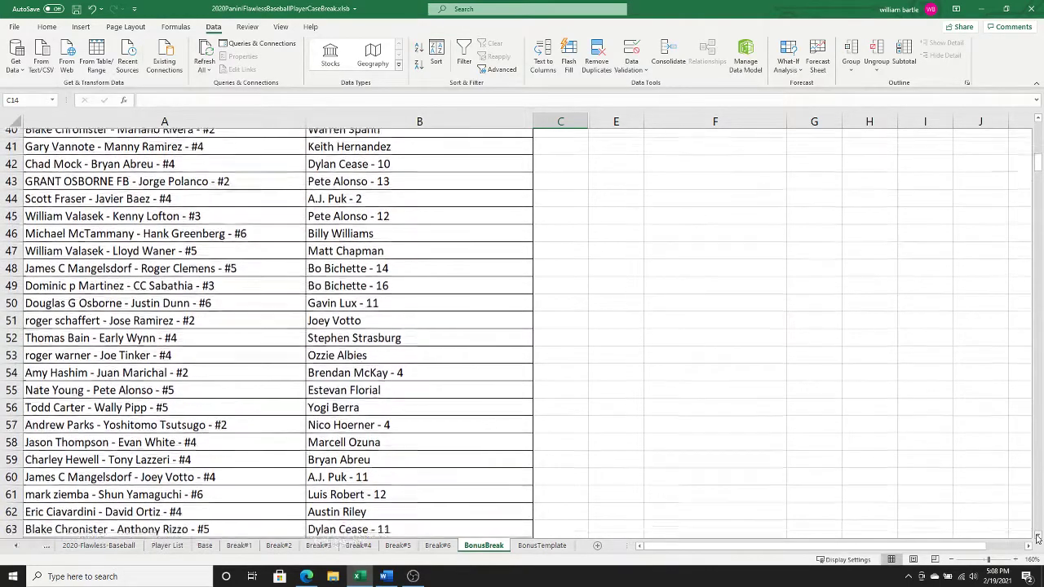
pyautogui.click(1038, 538)
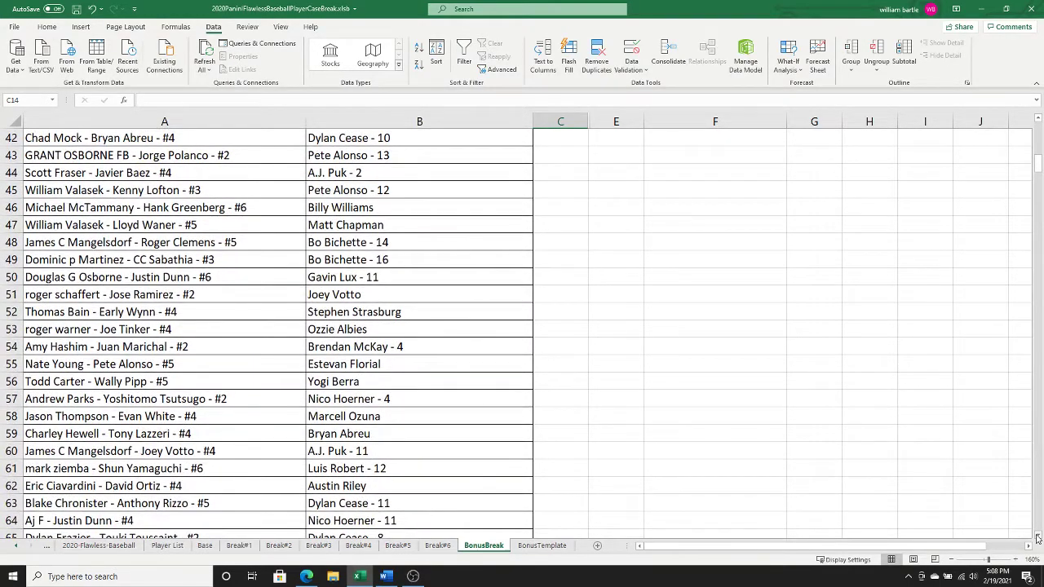
# - Review the remaining BUYER and SPOT pairings in the BonusBreak sheet, from row 65 through the last entry in row 511
pyautogui.click(1038, 537)
pyautogui.click(1038, 537)
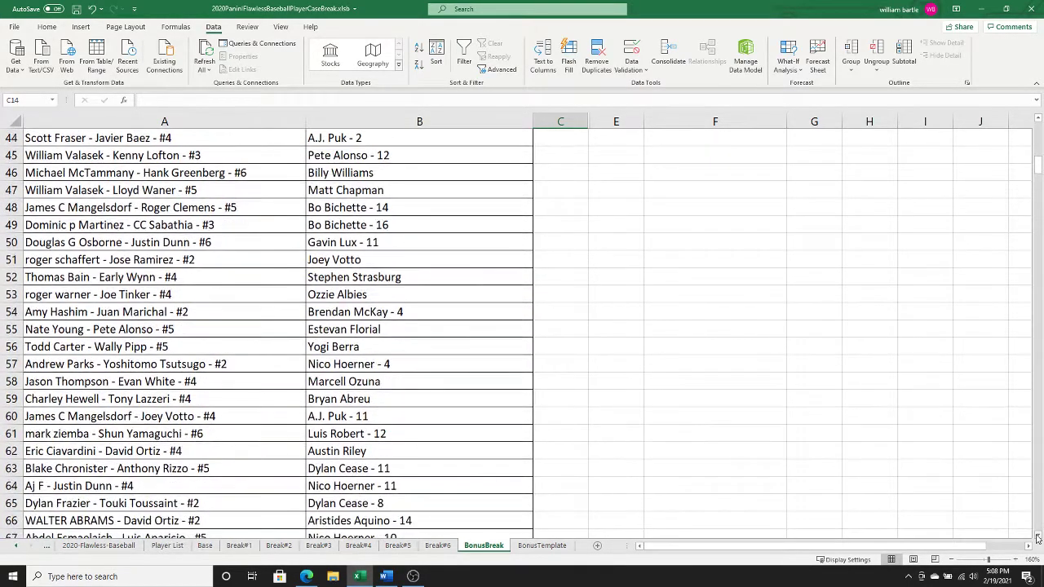
pyautogui.click(1038, 537)
pyautogui.click(1038, 537)
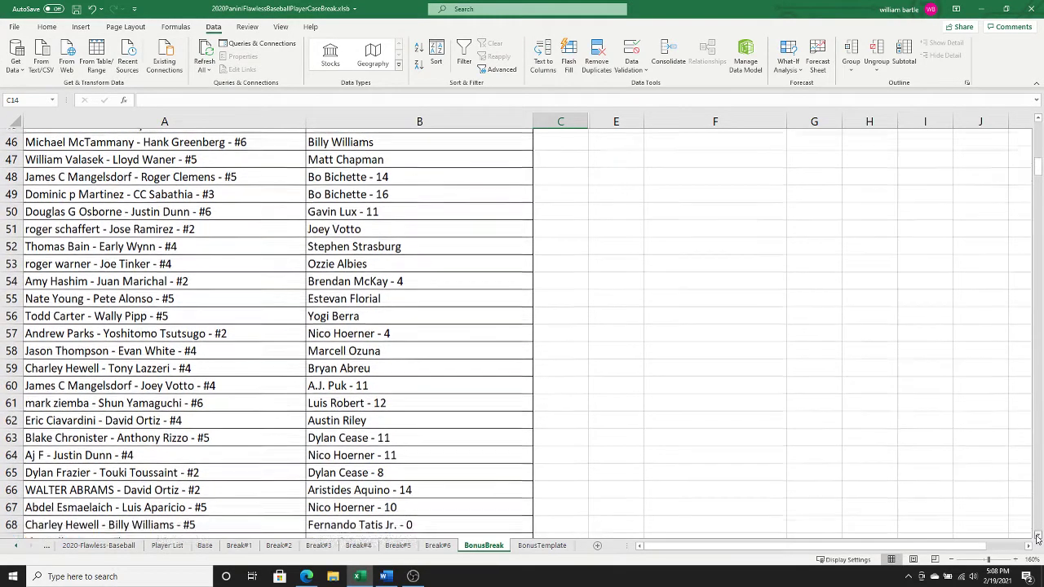
pyautogui.click(1038, 538)
pyautogui.click(1039, 537)
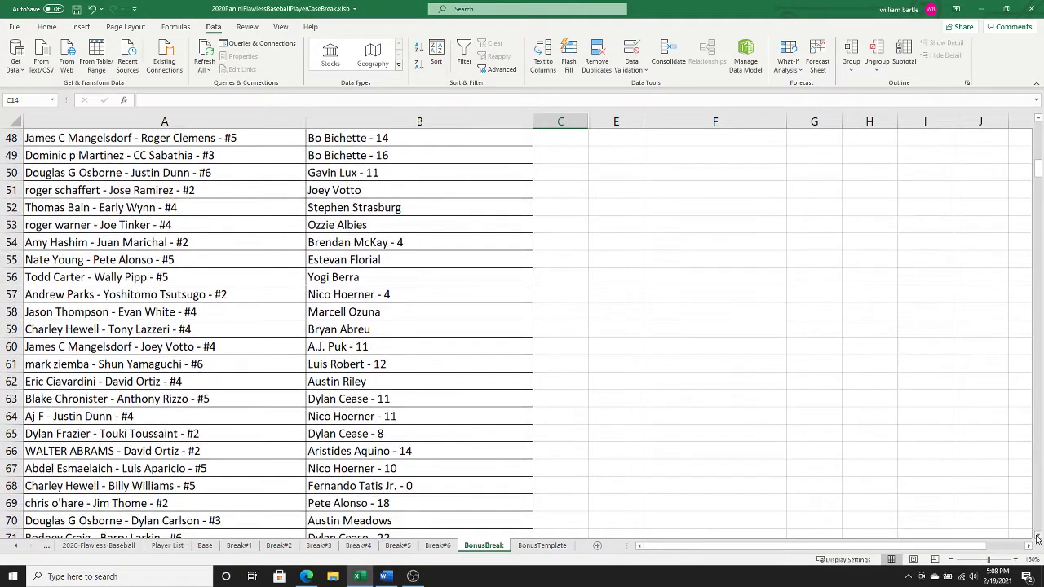
pyautogui.click(1038, 538)
pyautogui.click(1039, 538)
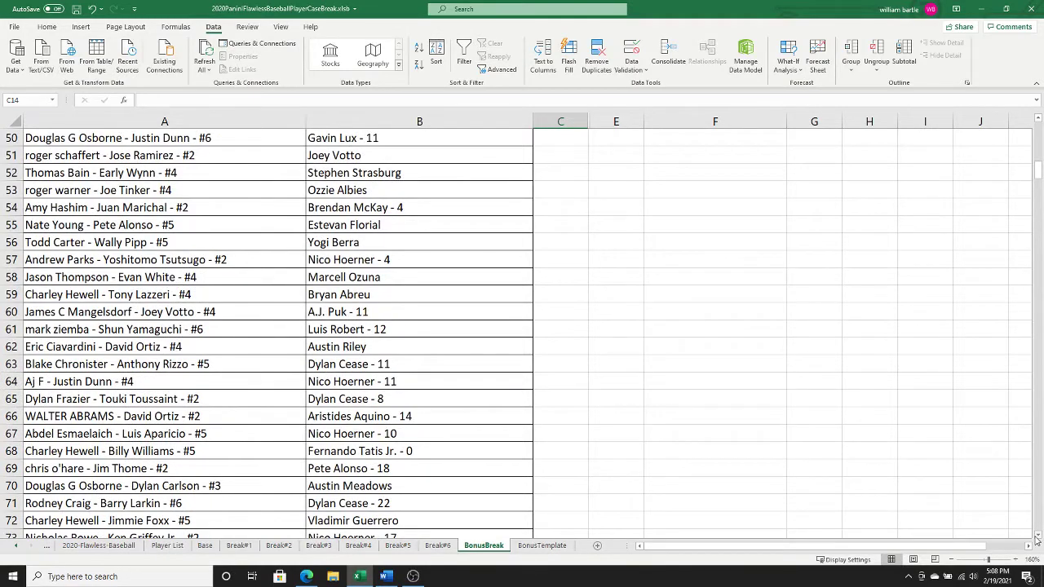
pyautogui.click(1039, 538)
pyautogui.click(1038, 538)
pyautogui.click(1038, 537)
pyautogui.click(1038, 537)
pyautogui.click(1038, 538)
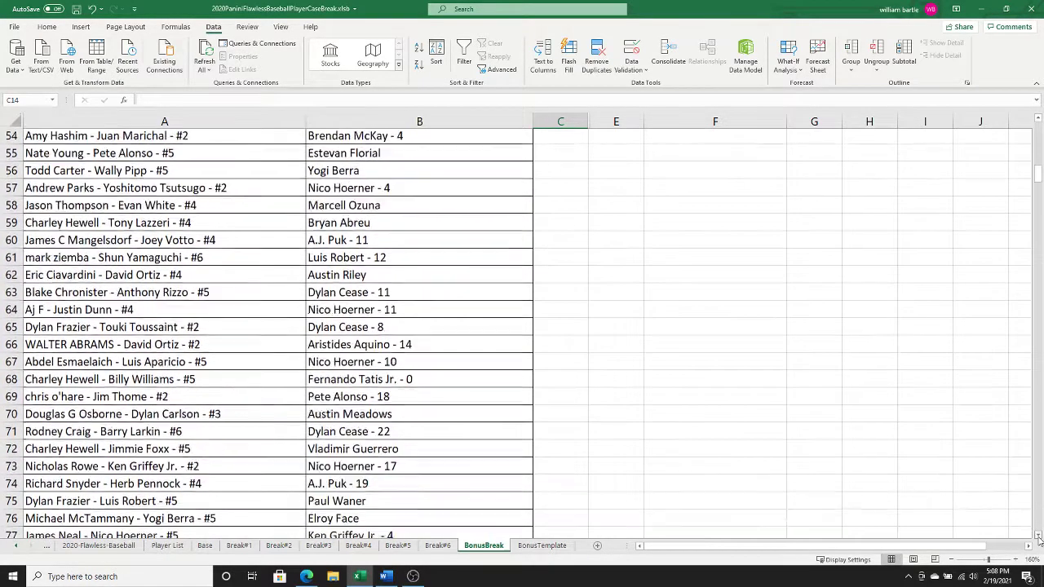
pyautogui.click(1038, 538)
pyautogui.click(1038, 538)
pyautogui.click(1039, 538)
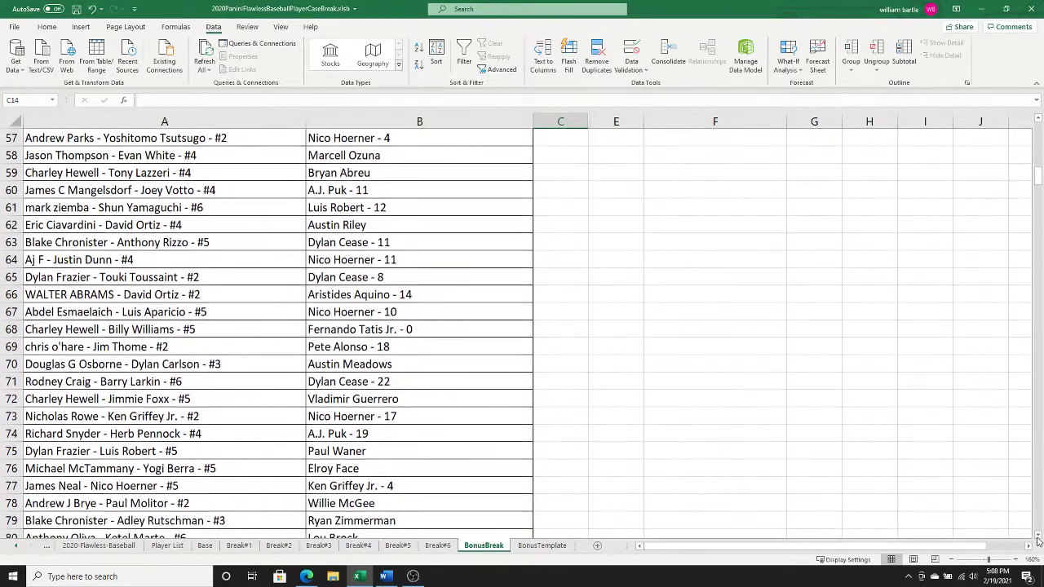
pyautogui.click(1038, 538)
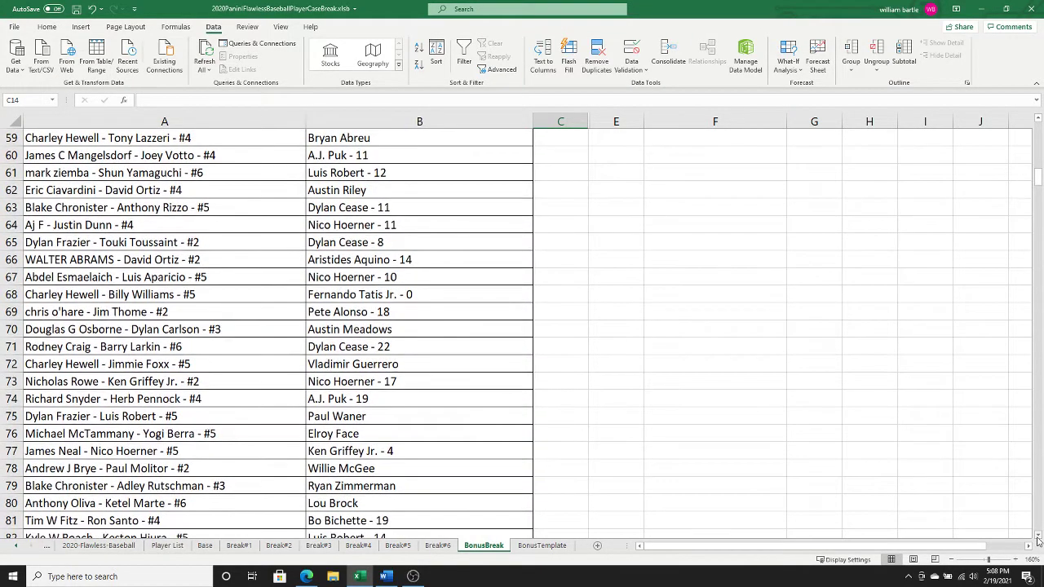
pyautogui.click(1038, 538)
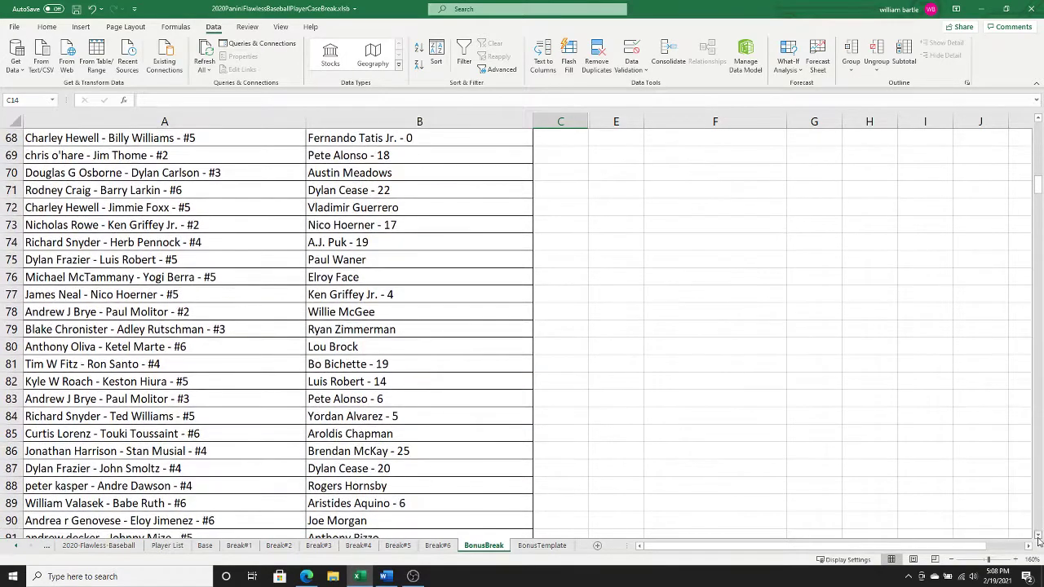
pyautogui.click(1038, 537)
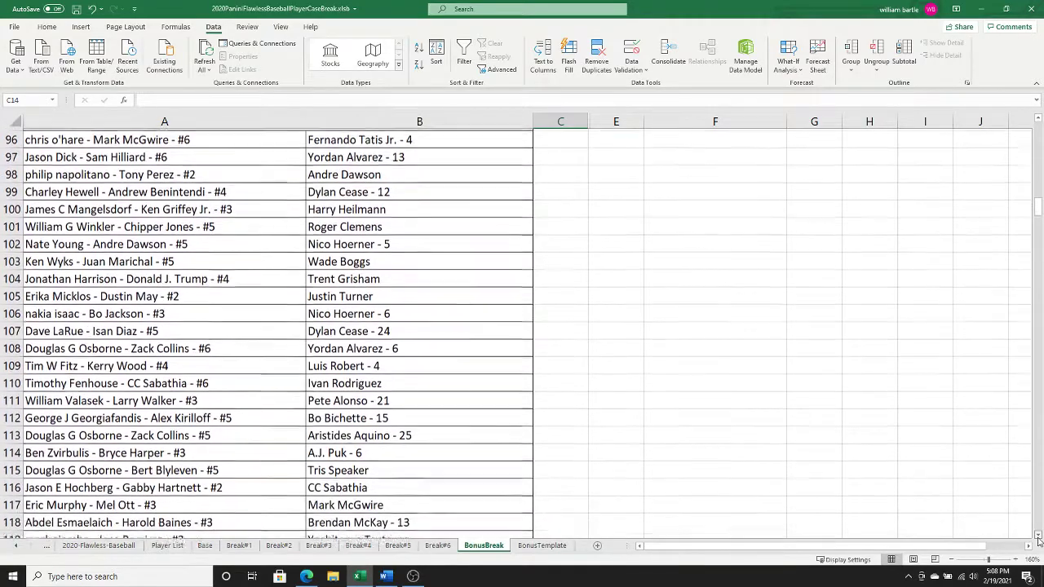
pyautogui.click(1039, 537)
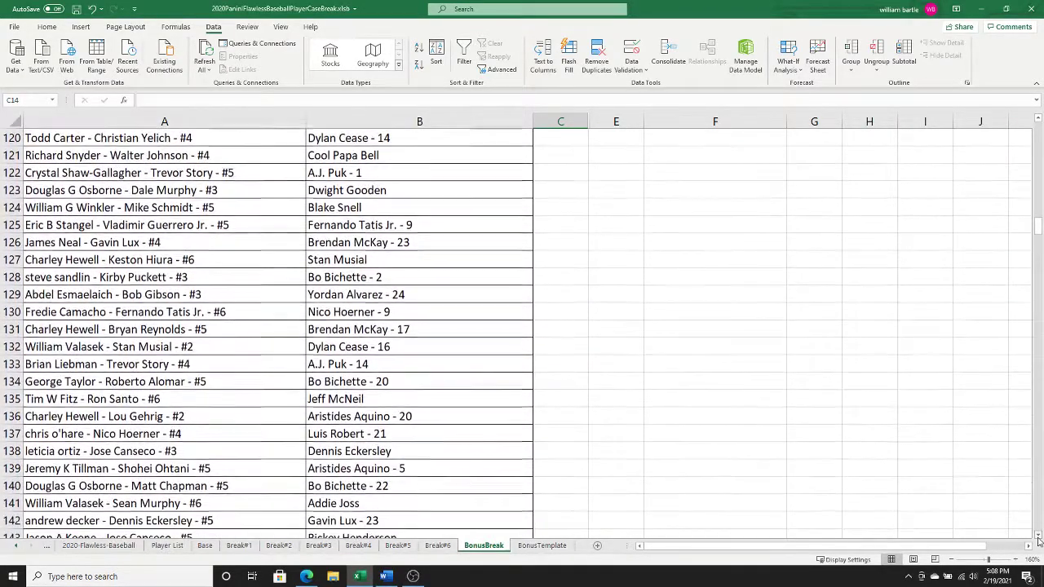
pyautogui.click(1038, 537)
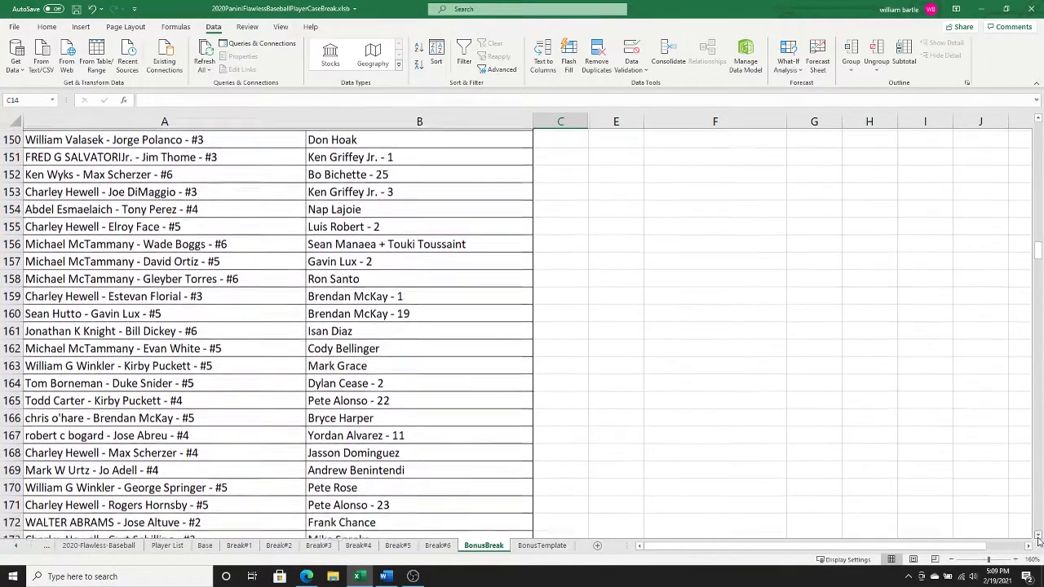
pyautogui.click(1038, 538)
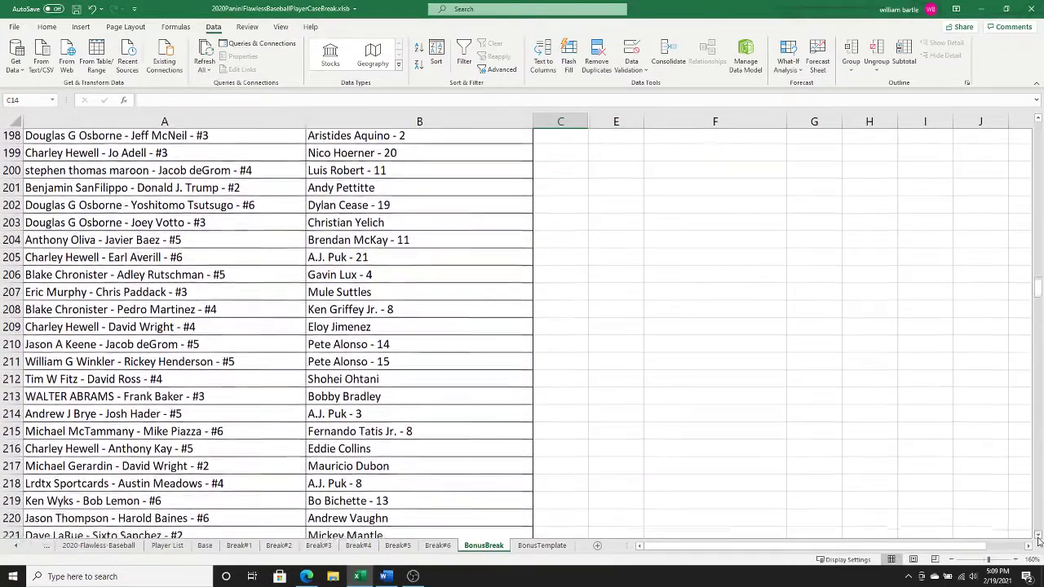
pyautogui.click(1039, 538)
pyautogui.click(1039, 537)
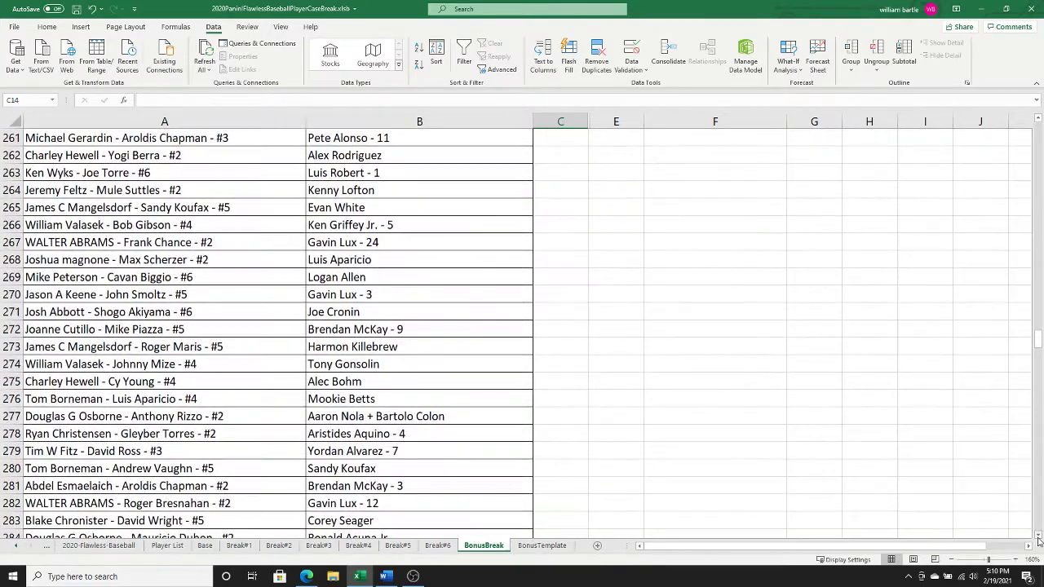
pyautogui.click(1038, 537)
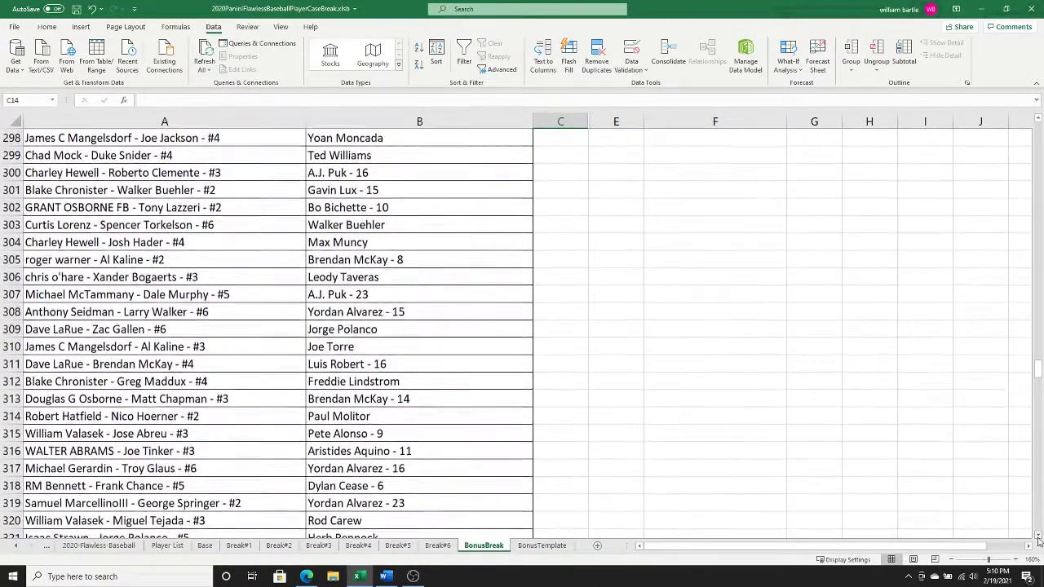
pyautogui.click(1038, 537)
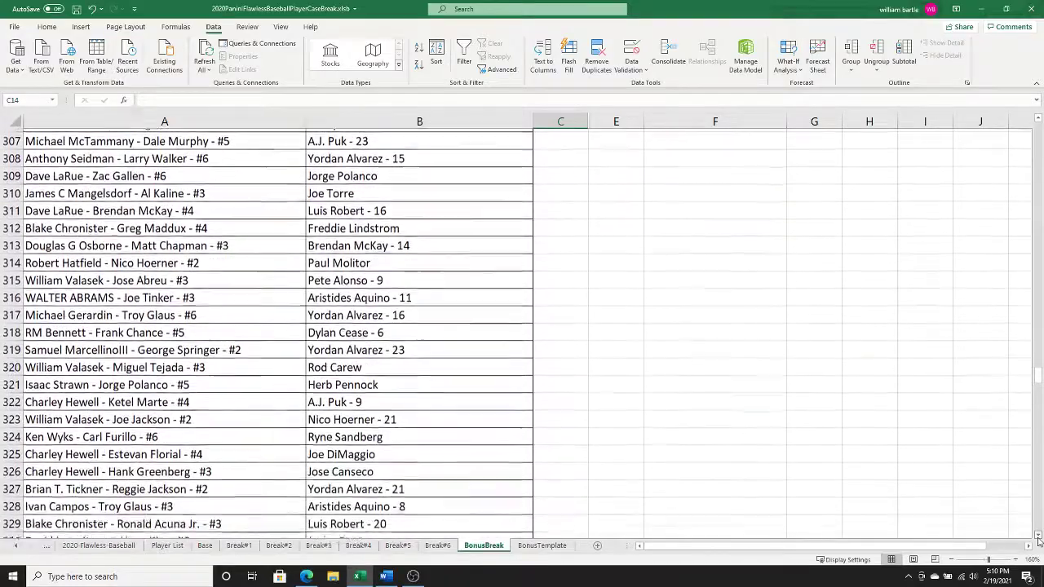
pyautogui.click(1038, 537)
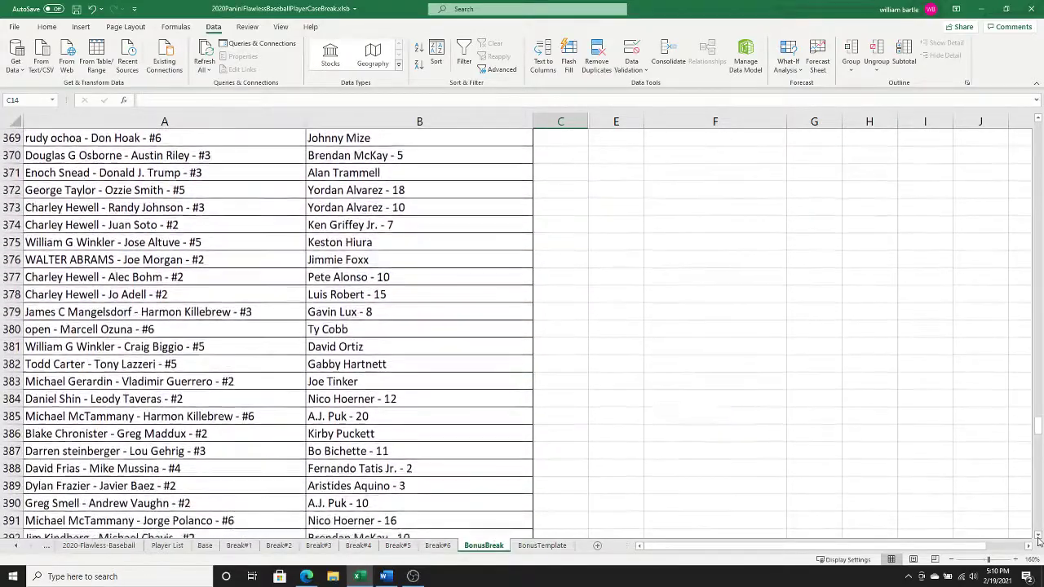
pyautogui.click(1038, 536)
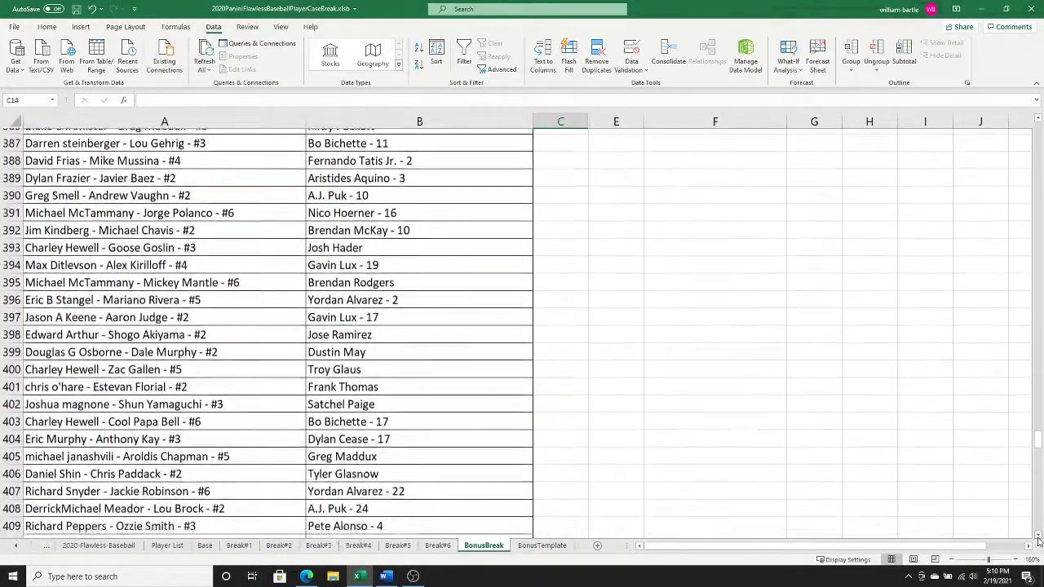
pyautogui.click(1038, 537)
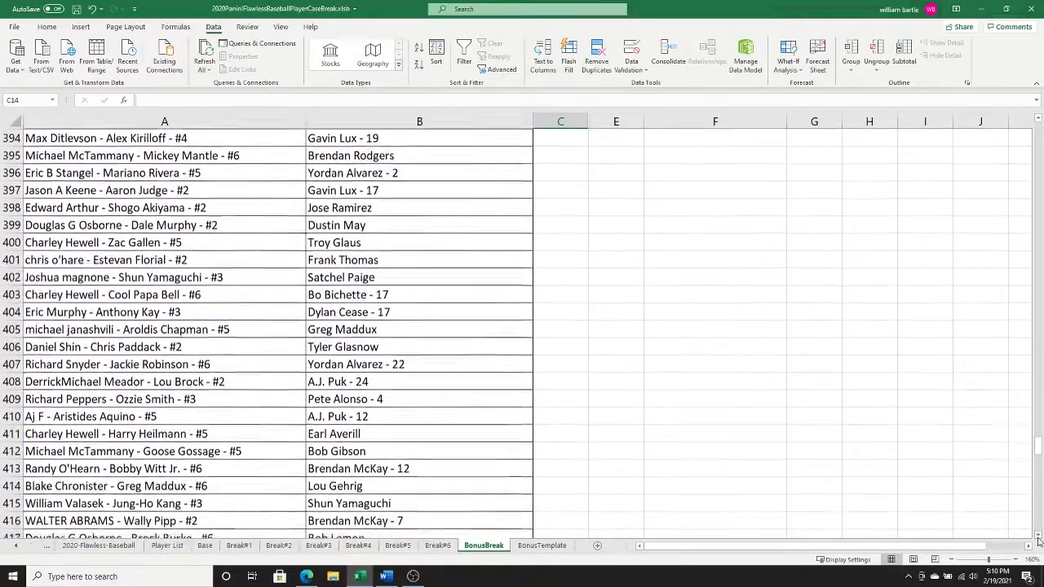
pyautogui.click(1038, 537)
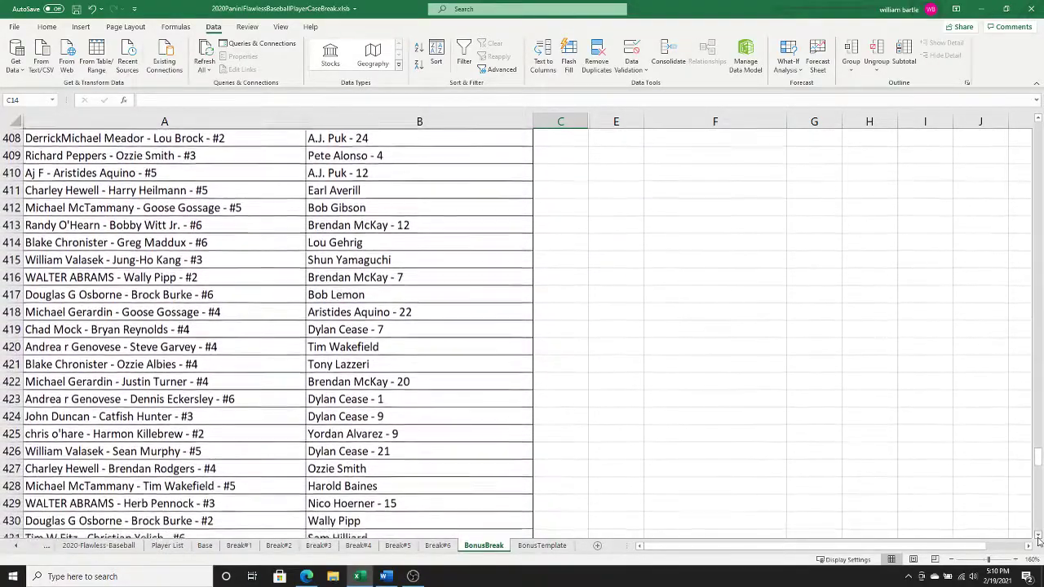
pyautogui.click(1037, 536)
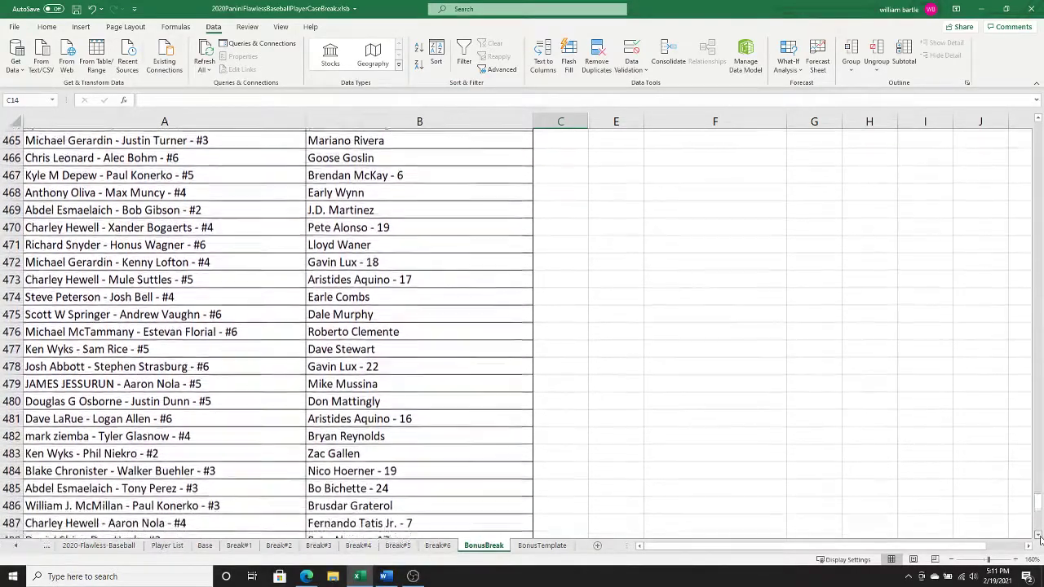
pyautogui.click(1040, 537)
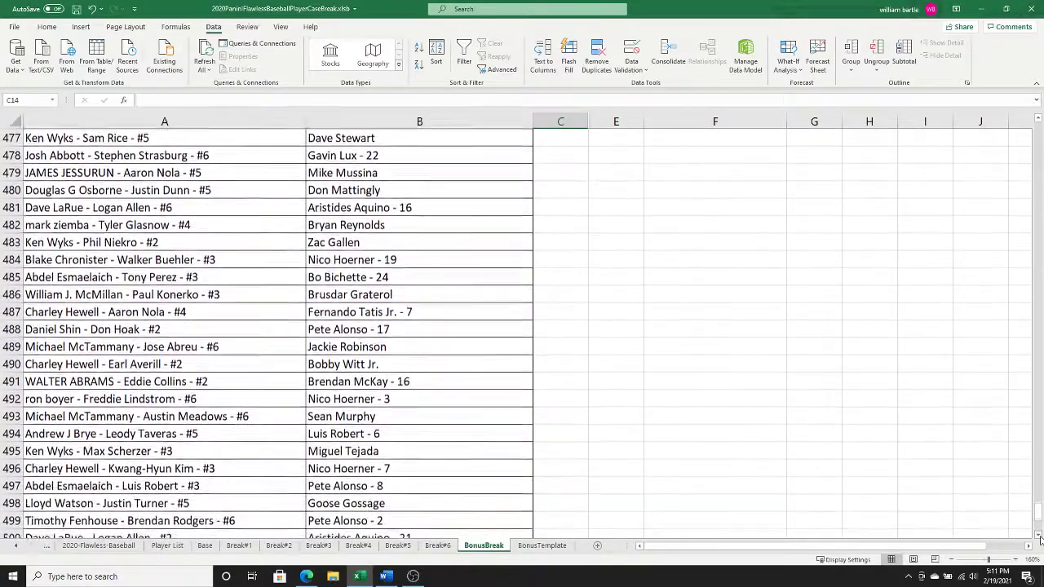
pyautogui.click(1040, 536)
pyautogui.click(1040, 537)
pyautogui.click(1040, 536)
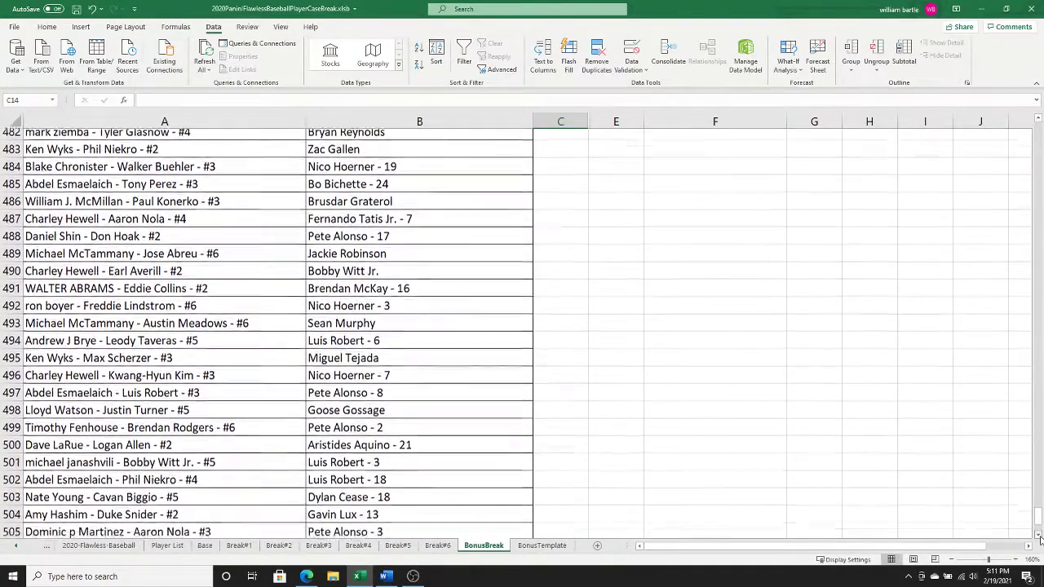
pyautogui.click(1040, 537)
pyautogui.click(1040, 537)
pyautogui.click(1040, 537)
pyautogui.click(1040, 536)
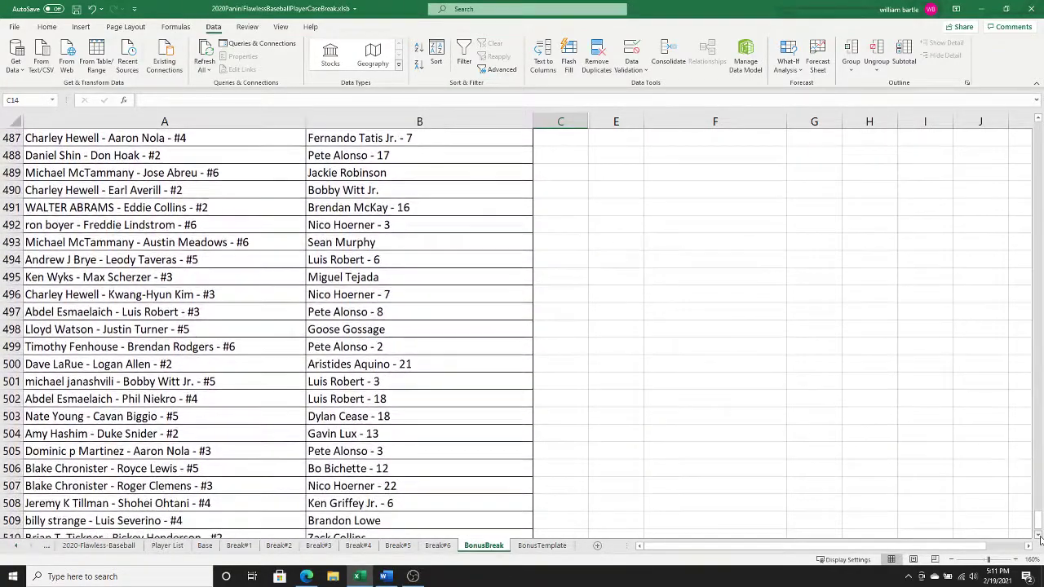
pyautogui.click(1040, 537)
pyautogui.click(1040, 537)
pyautogui.click(1040, 537)
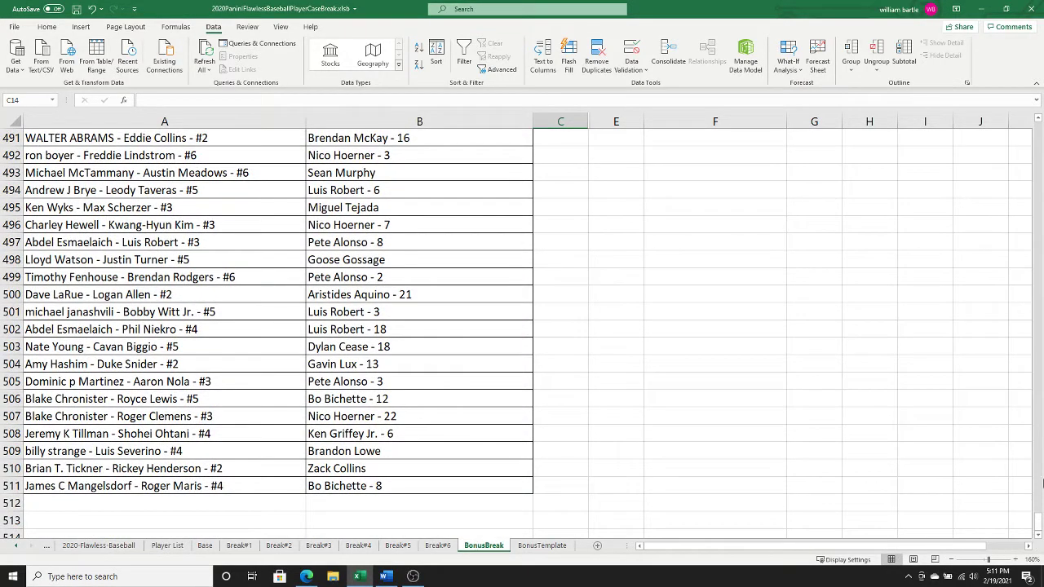
# - Sort the BUYER and SPOT table, A2:B511 with headers, by SPOT cell values from A to Z
pyautogui.moveTo(1040, 522); pyautogui.dragTo(1040, 131)
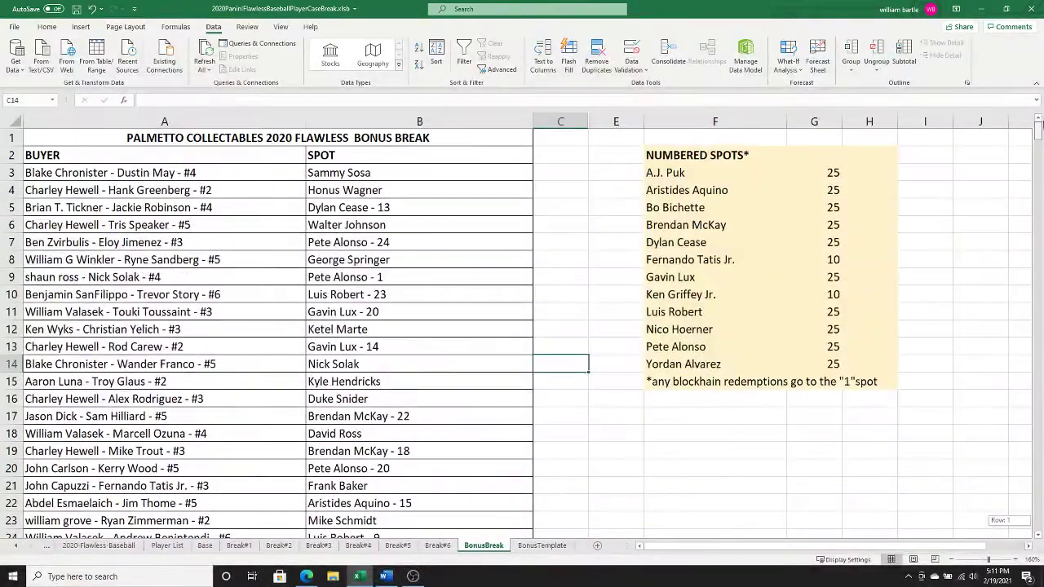
pyautogui.click(241, 160)
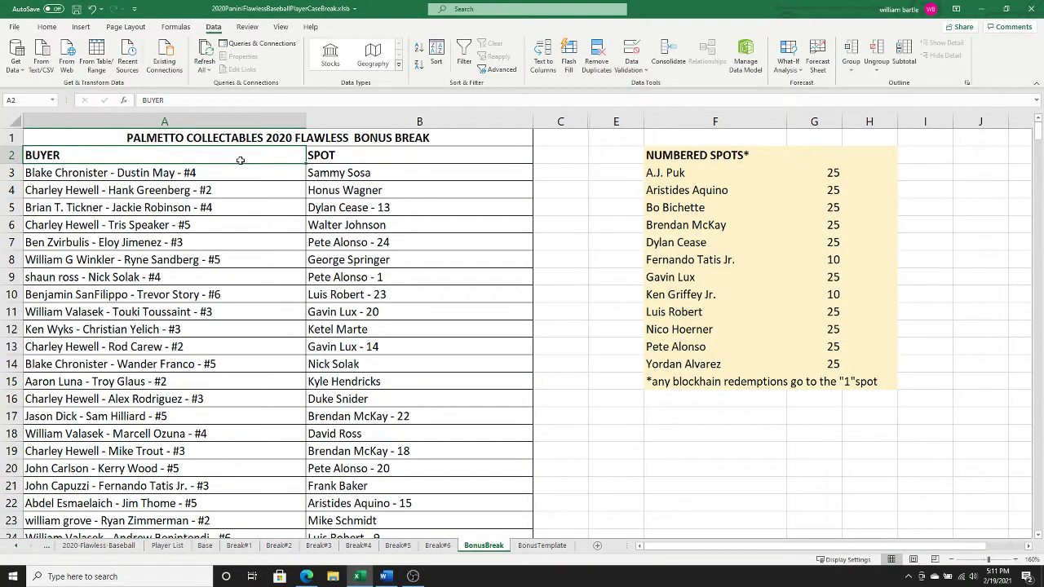
pyautogui.hotkey('ctrl', 'shift', 'Right')
pyautogui.hotkey('ctrl', 'shift', 'Down')
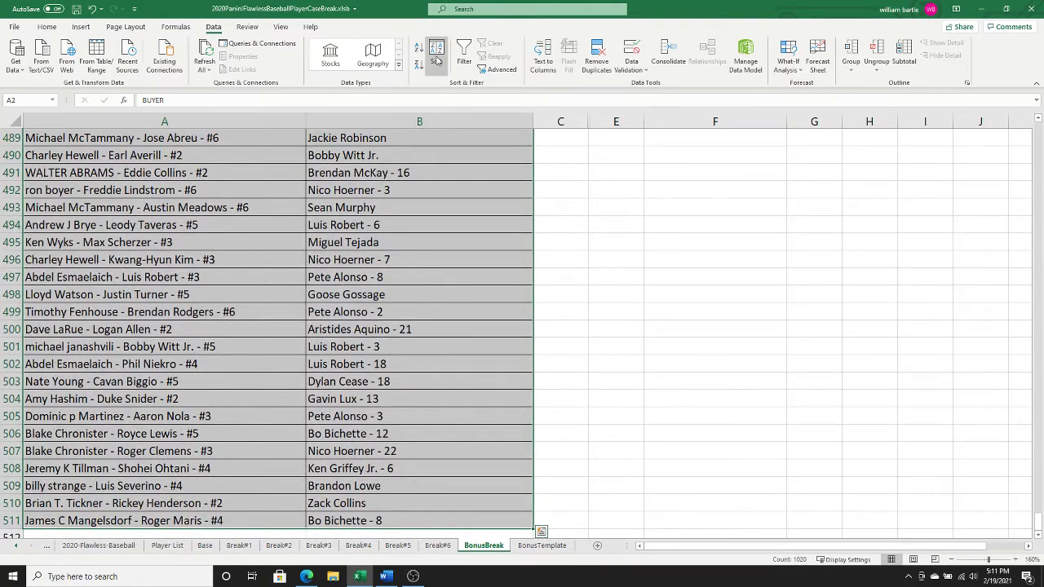
pyautogui.click(437, 60)
pyautogui.click(107, 270)
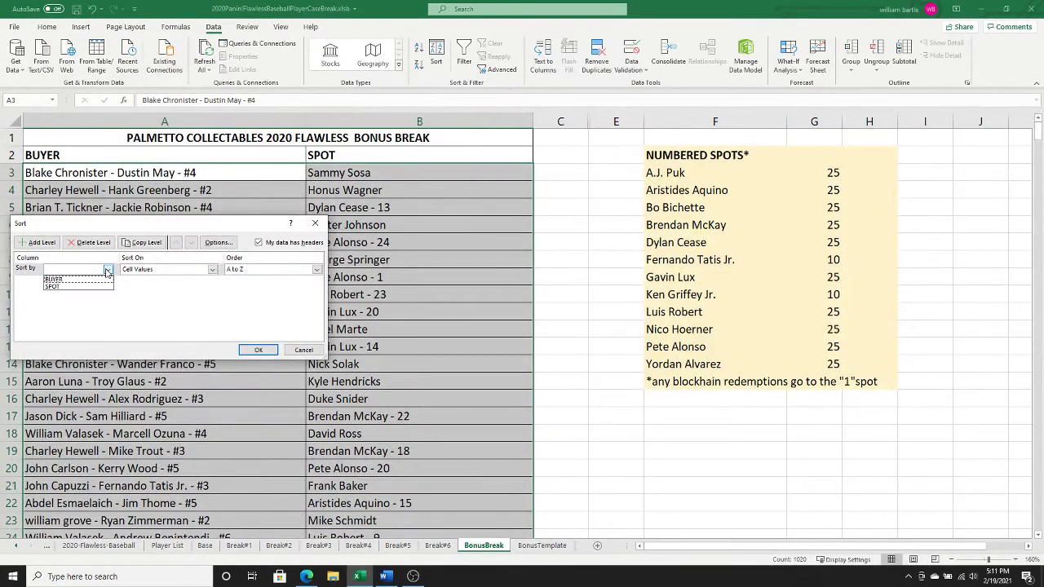
pyautogui.click(54, 286)
pyautogui.click(244, 347)
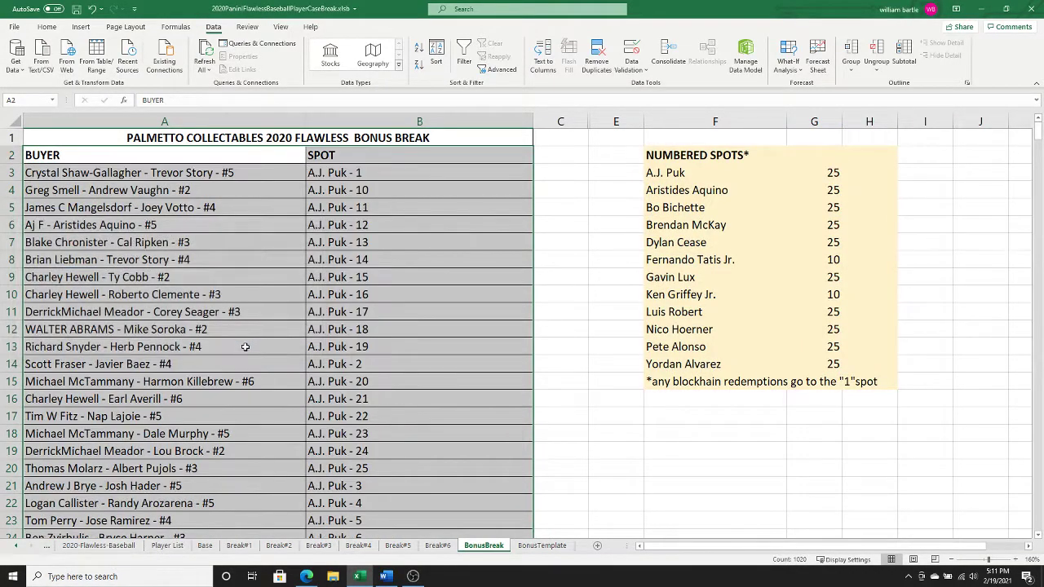
# - Print one copy of only the title and SPOT-sorted table, A1:B511, on the HP Officejet Pro 8600
pyautogui.click(284, 138)
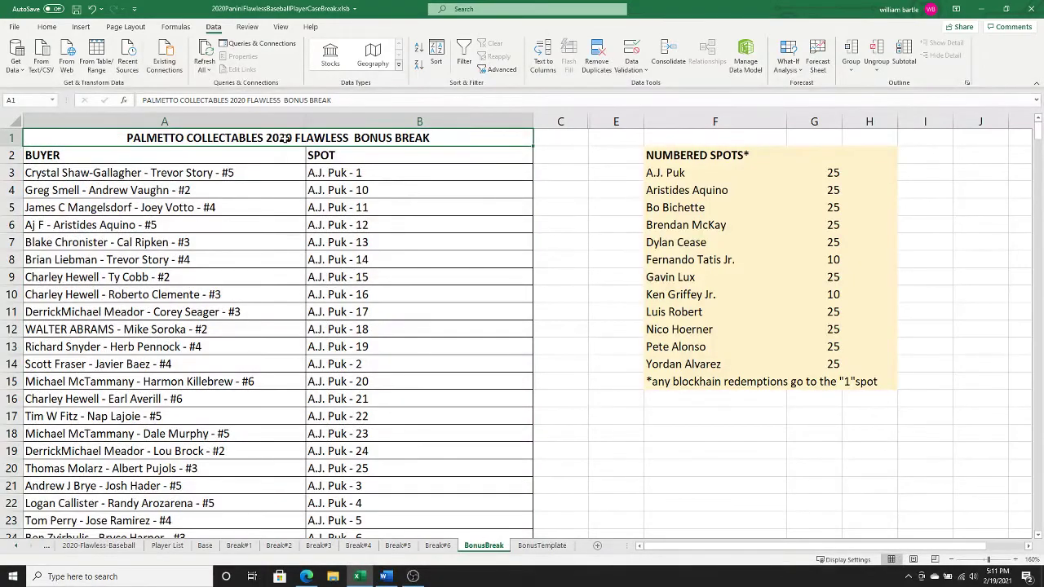
pyautogui.hotkey('ctrl', 'shift', 'Down')
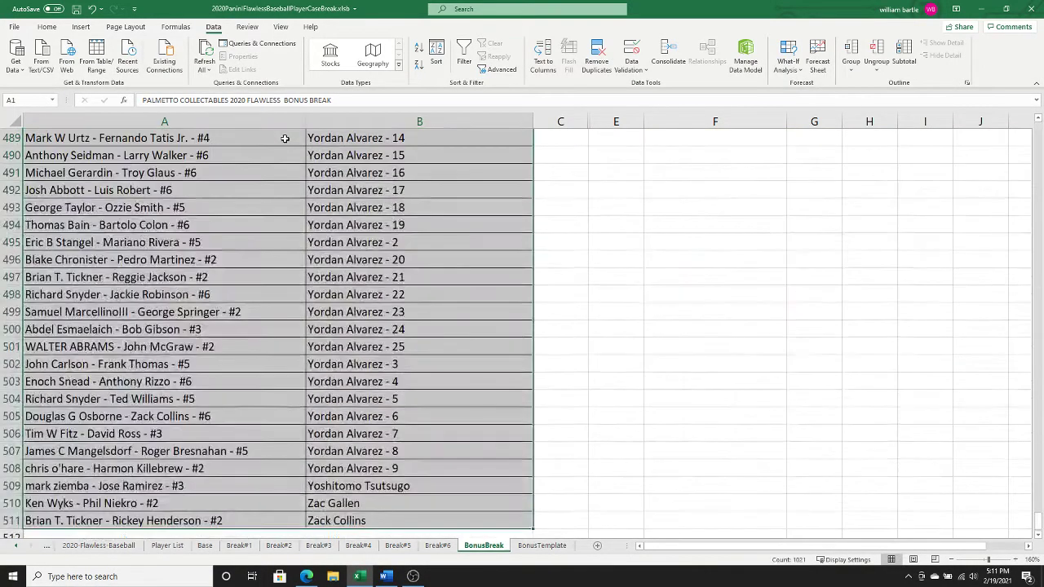
pyautogui.click(14, 27)
pyautogui.click(31, 195)
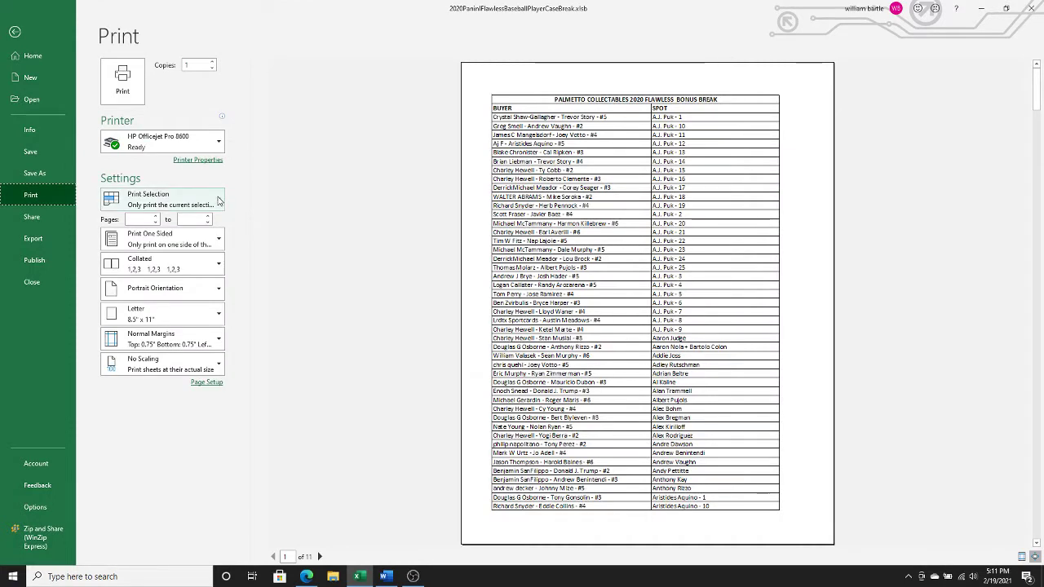
pyautogui.click(122, 82)
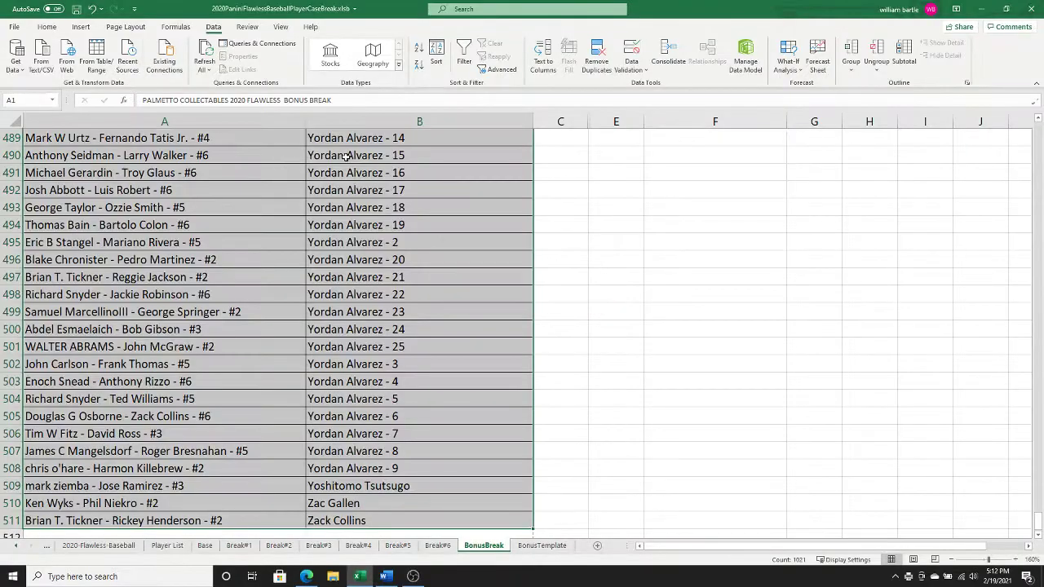
# - Sort the BUYER and SPOT table, A2:B511 with headers, by BUYER cell values from A to Z
pyautogui.moveTo(1039, 521); pyautogui.dragTo(1039, 130)
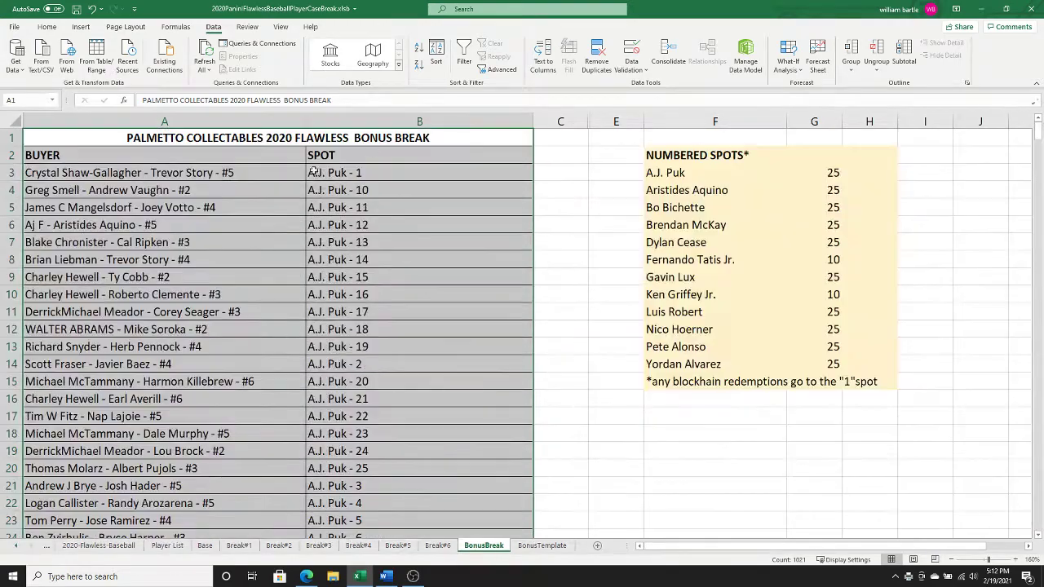
pyautogui.click(221, 156)
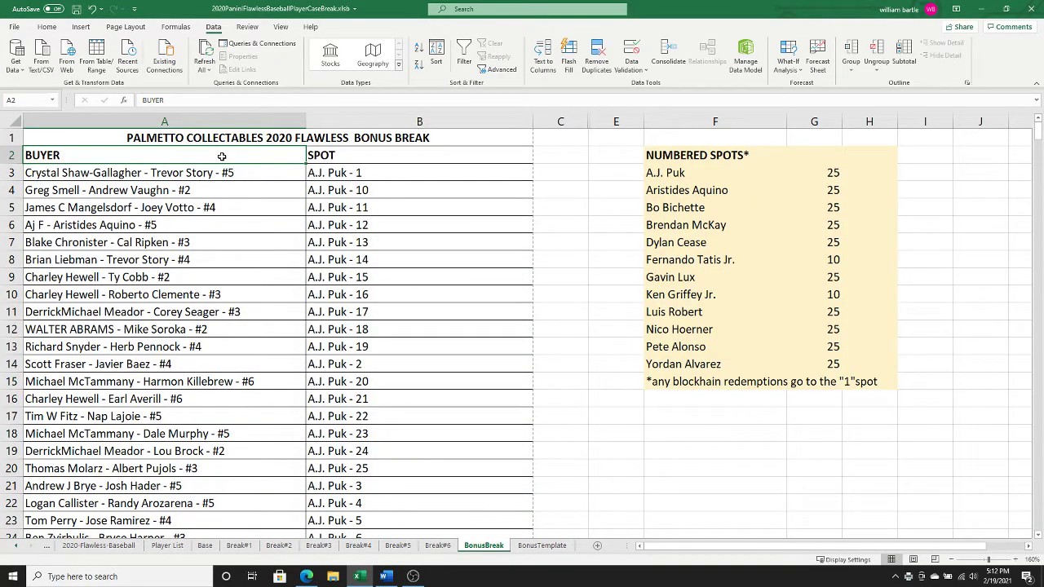
pyautogui.hotkey('ctrl', 'shift', 'Right')
pyautogui.hotkey('ctrl', 'shift', 'Down')
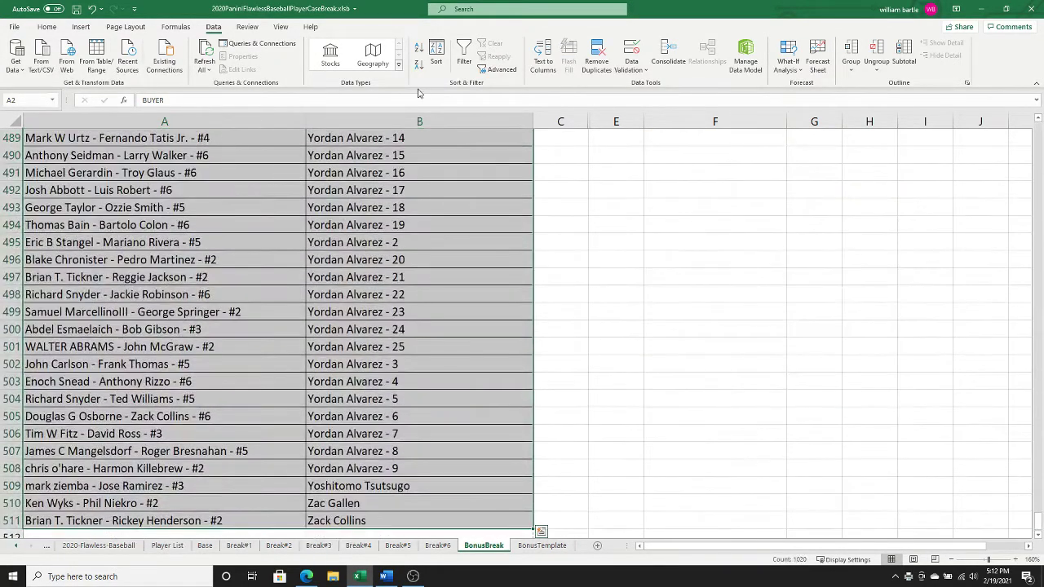
pyautogui.click(436, 55)
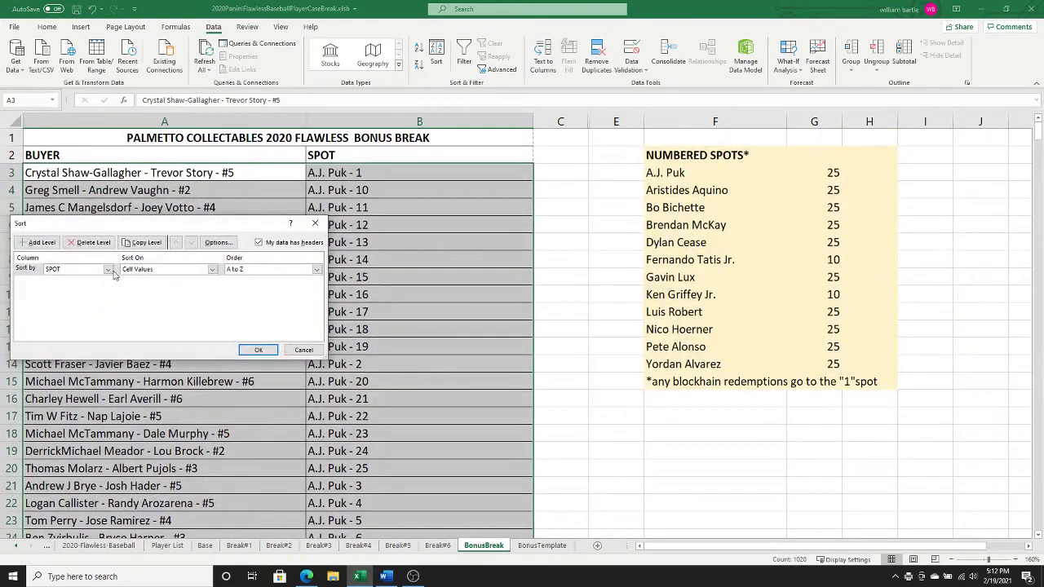
pyautogui.click(108, 269)
pyautogui.click(99, 279)
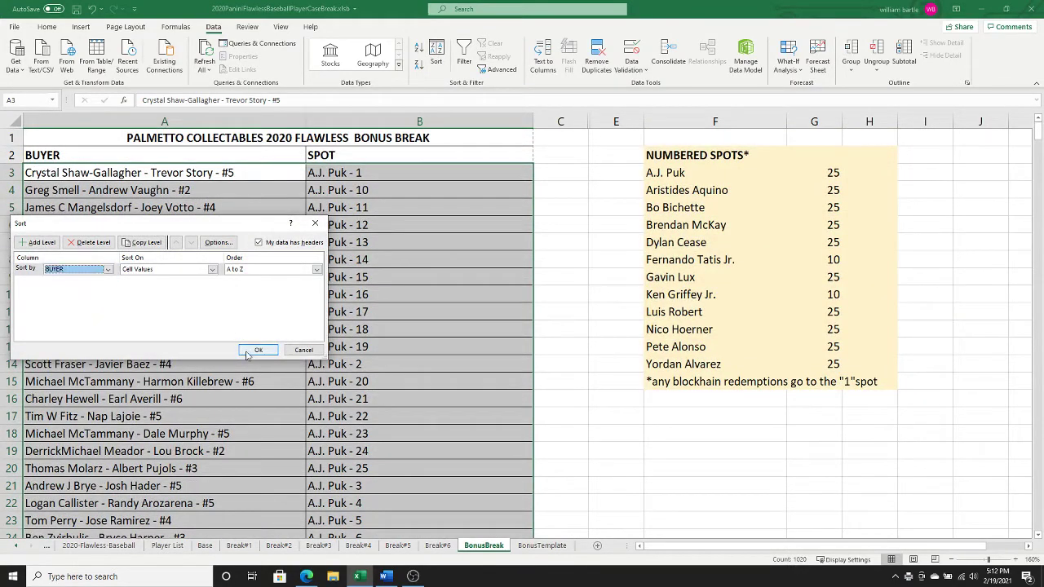
pyautogui.click(248, 351)
pyautogui.click(249, 329)
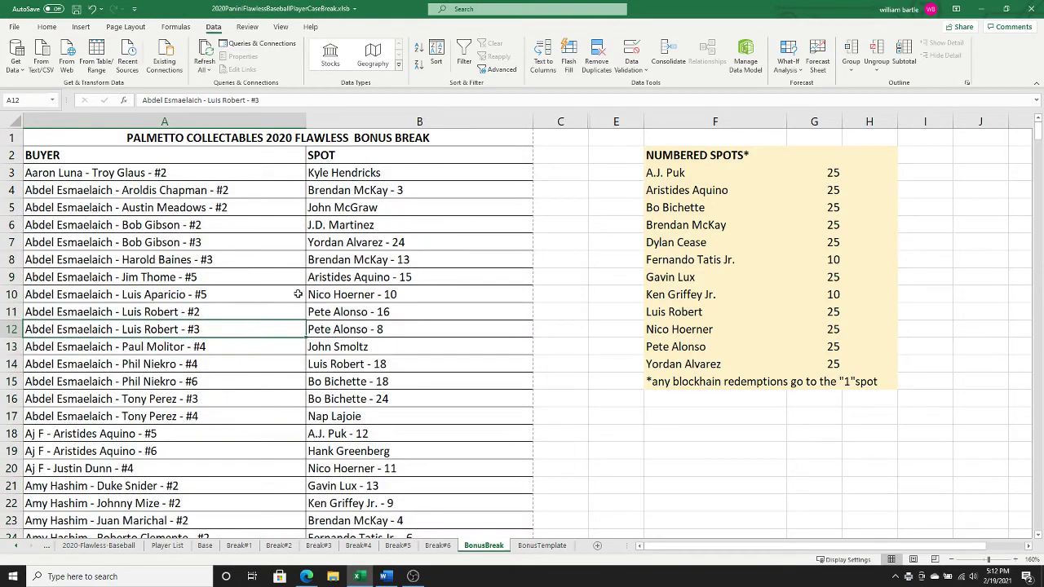
# - Review the BUYER-sorted pairings from row 3 through row 20, highlighting the buyer groups A4:B17 and A18:B20
pyautogui.moveTo(245, 194); pyautogui.dragTo(341, 412)
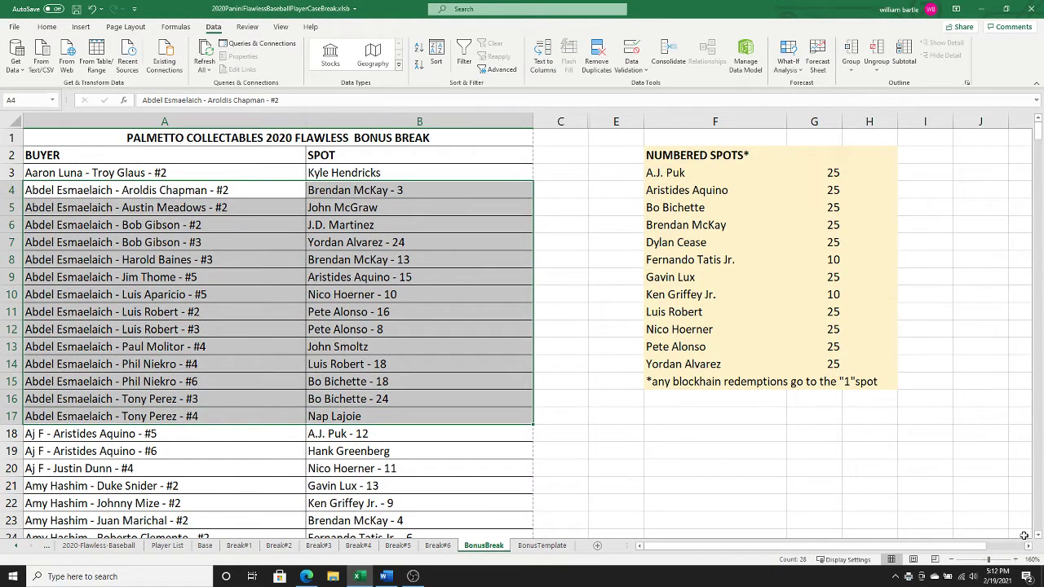
pyautogui.click(1038, 538)
pyautogui.click(1037, 538)
pyautogui.click(1037, 538)
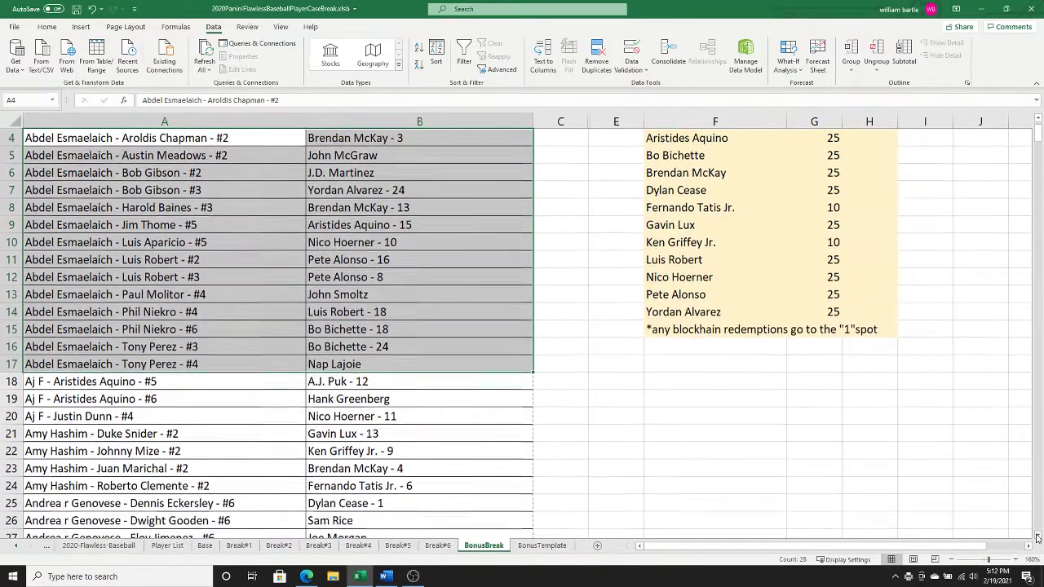
pyautogui.click(1037, 538)
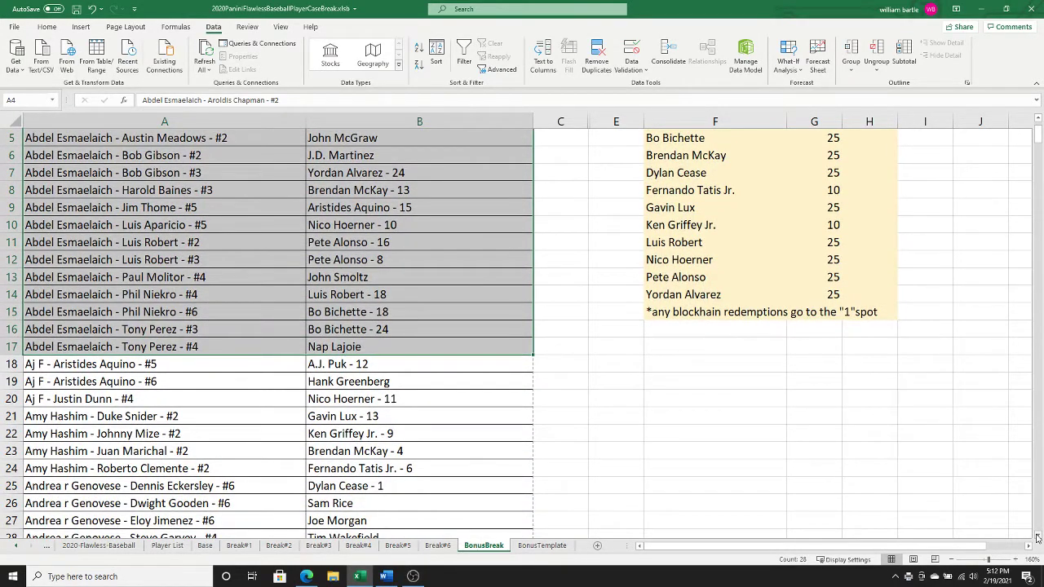
pyautogui.click(1038, 538)
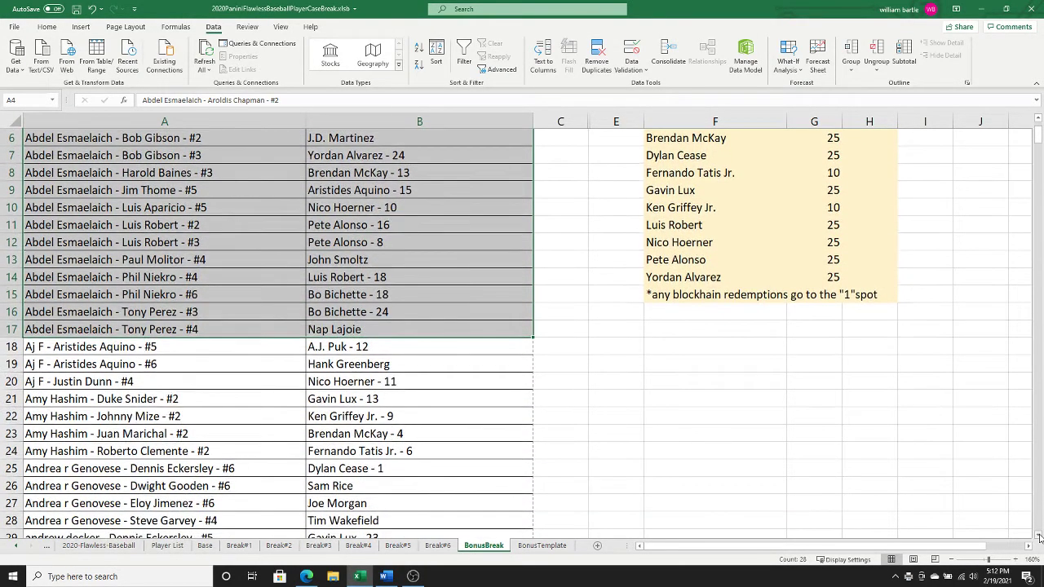
pyautogui.moveTo(300, 349); pyautogui.dragTo(340, 380)
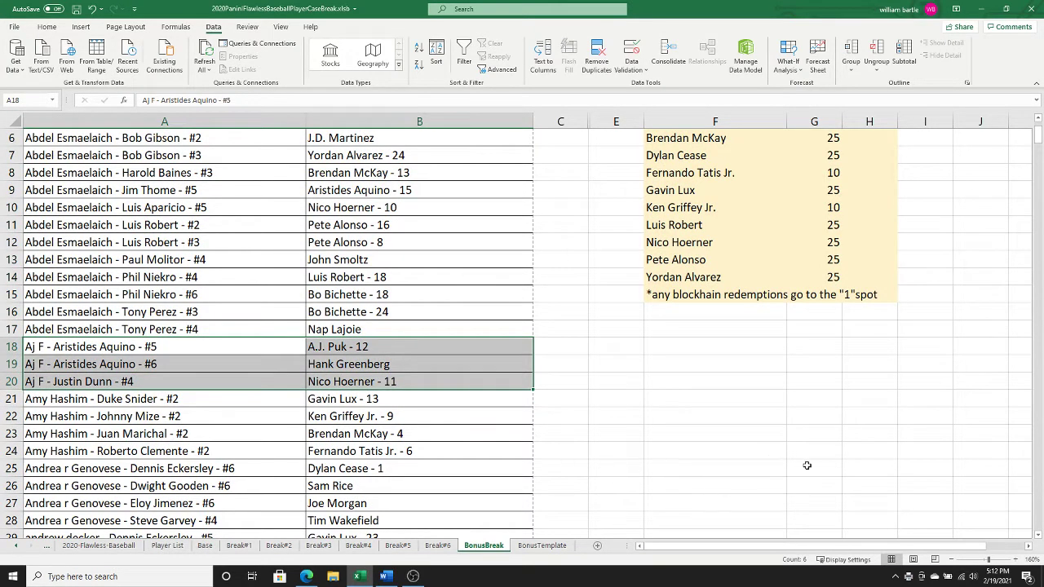
pyautogui.click(1040, 535)
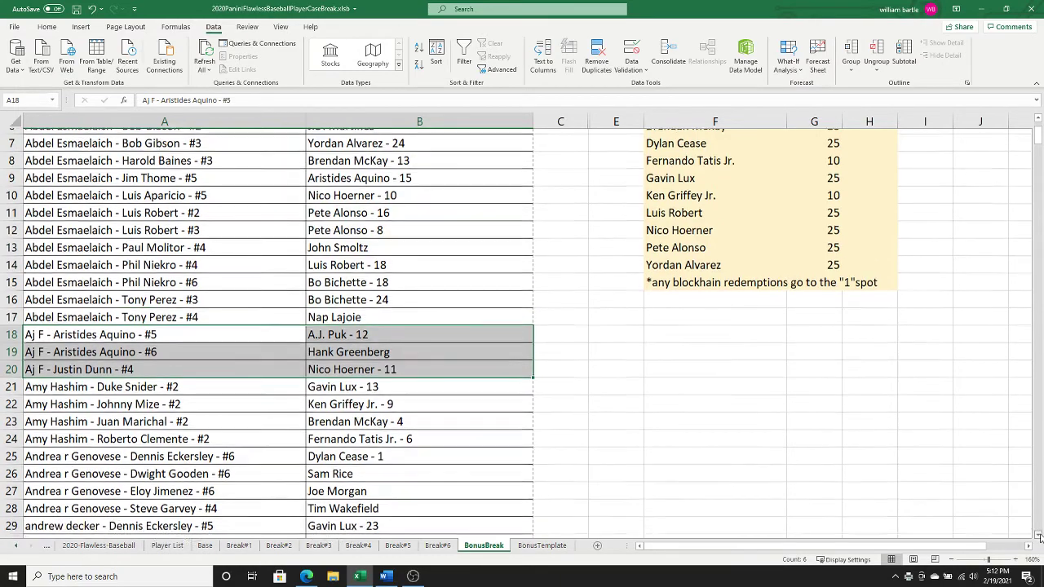
pyautogui.click(1040, 536)
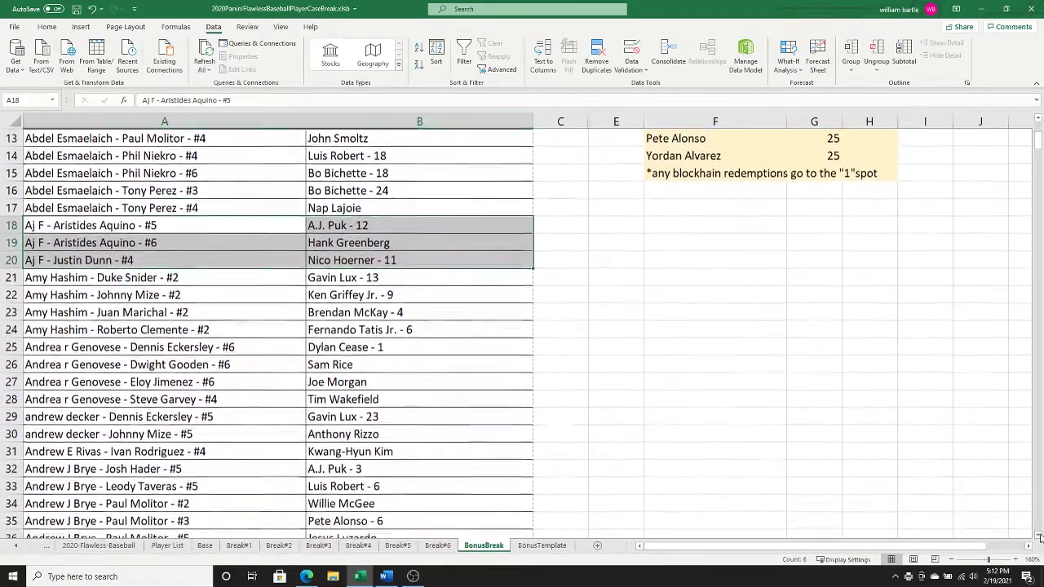
pyautogui.click(1040, 535)
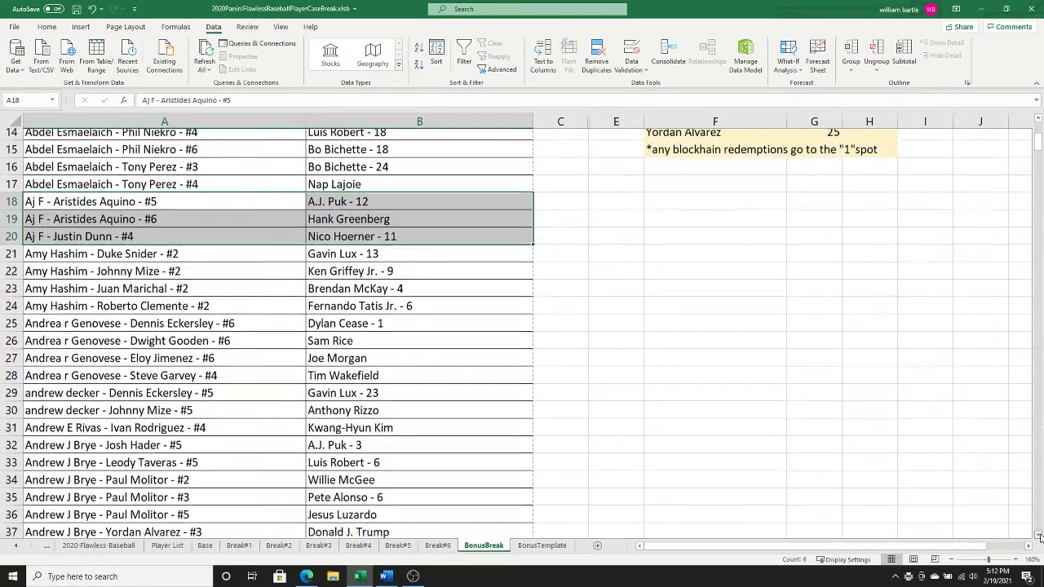
pyautogui.click(1040, 536)
pyautogui.click(1040, 536)
pyautogui.click(1041, 536)
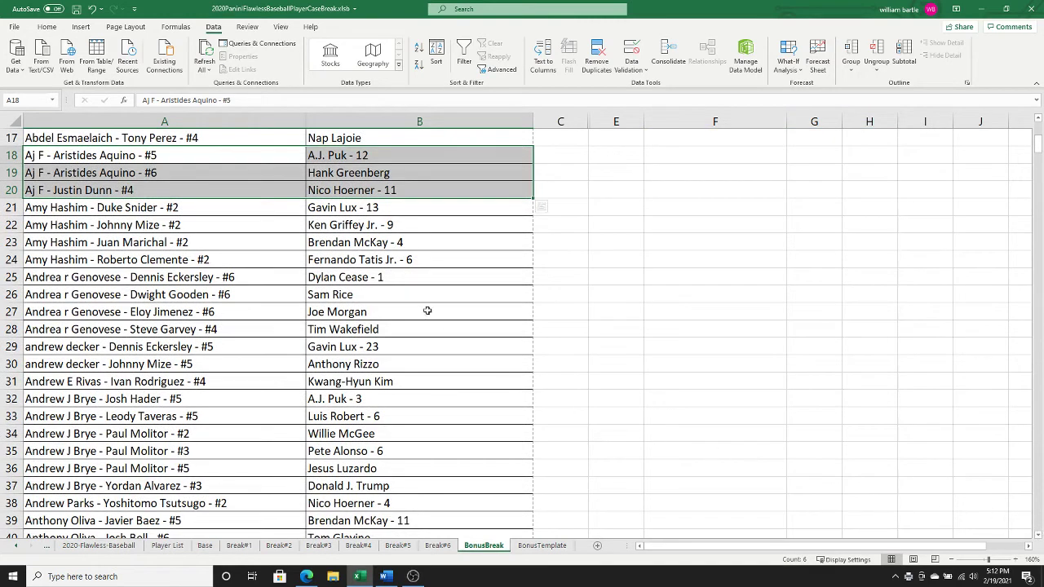
# - Review the pairings from row 21 through row 37, highlighting the buyer groups in A21:B24 and A33:B37
pyautogui.moveTo(234, 211); pyautogui.dragTo(339, 260)
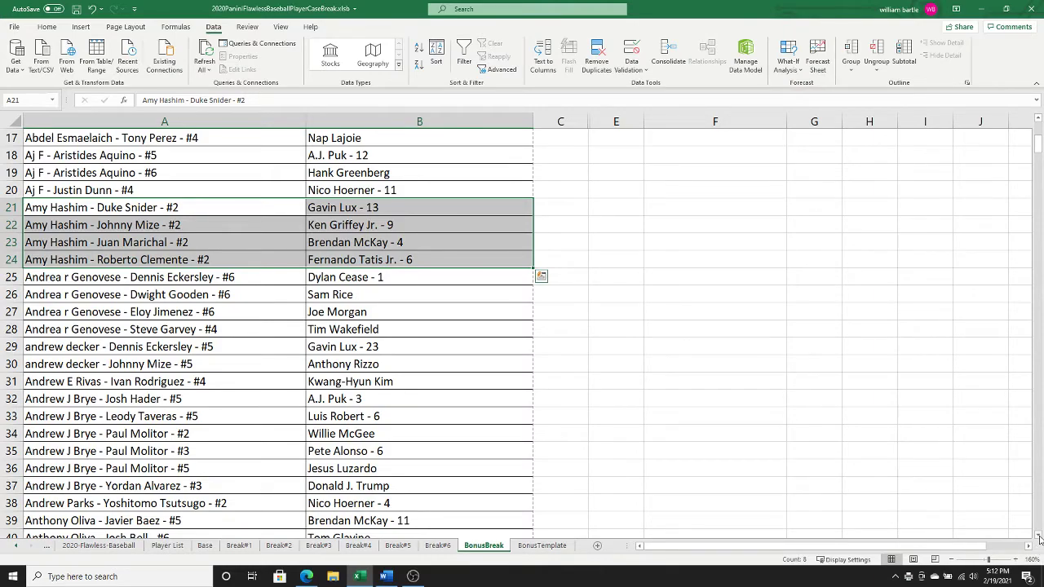
pyautogui.click(1039, 536)
pyautogui.click(1039, 536)
pyautogui.click(1038, 536)
pyautogui.click(1039, 537)
pyautogui.click(1040, 537)
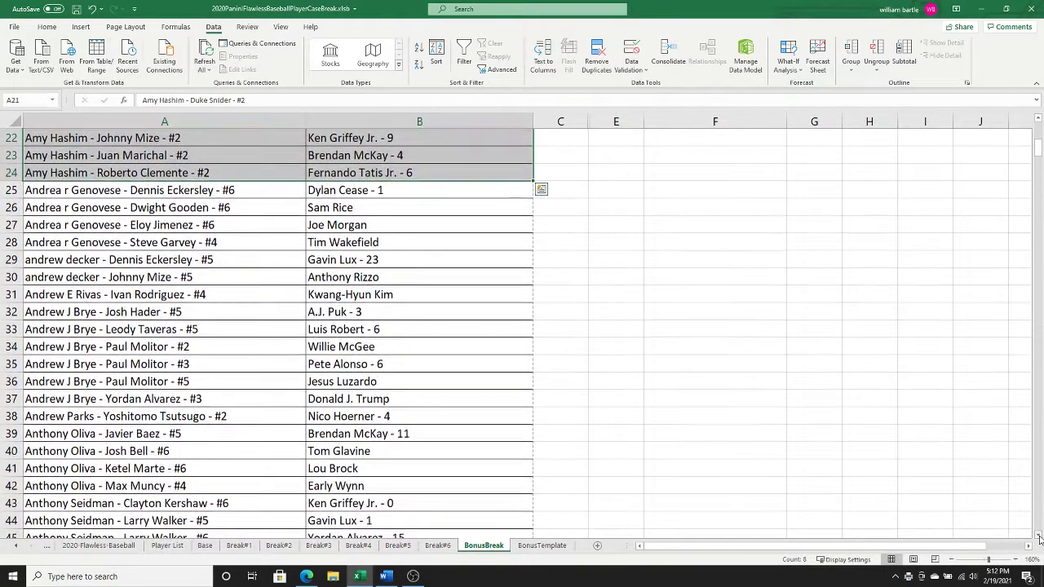
pyautogui.click(1039, 537)
pyautogui.click(1039, 537)
pyautogui.click(1039, 537)
pyautogui.click(1039, 537)
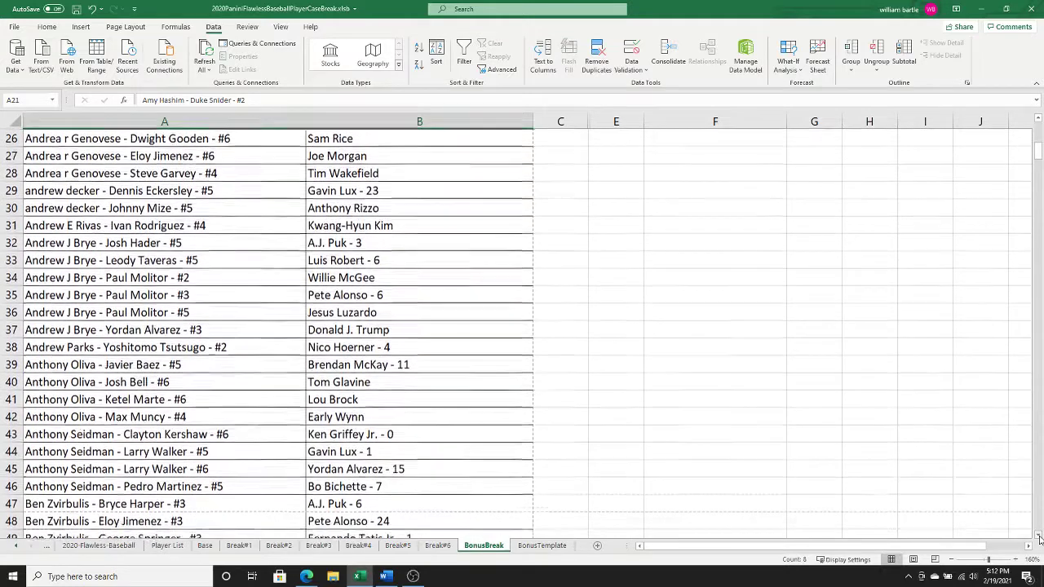
pyautogui.moveTo(299, 262); pyautogui.dragTo(337, 333)
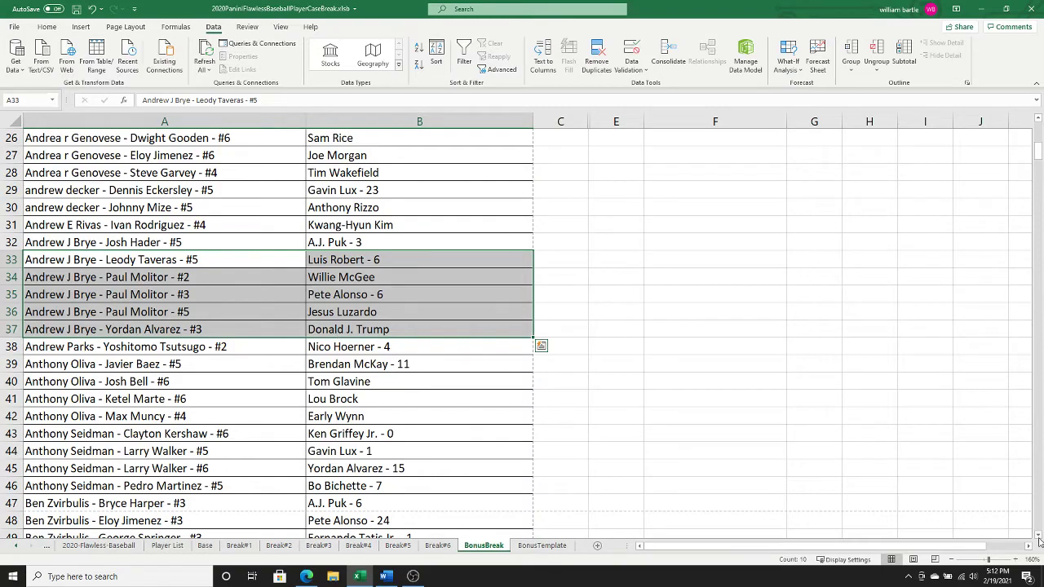
# - Review the pairings from row 38 through row 53, highlighting the buyer groups A39:B42, A43:B46 and A50:B52
pyautogui.moveTo(1039, 540); pyautogui.dragTo(1038, 539)
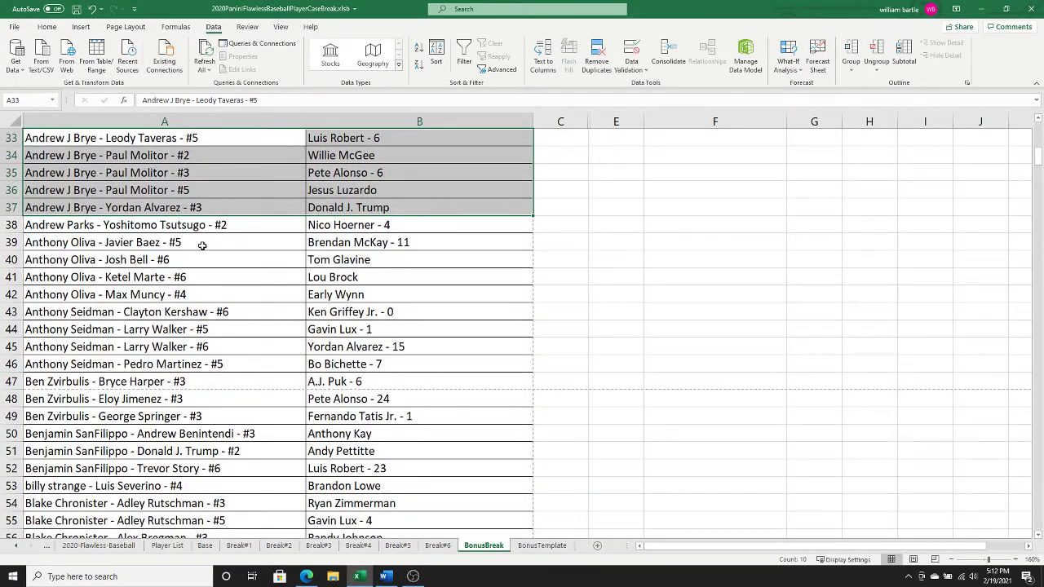
pyautogui.moveTo(202, 246); pyautogui.dragTo(315, 293)
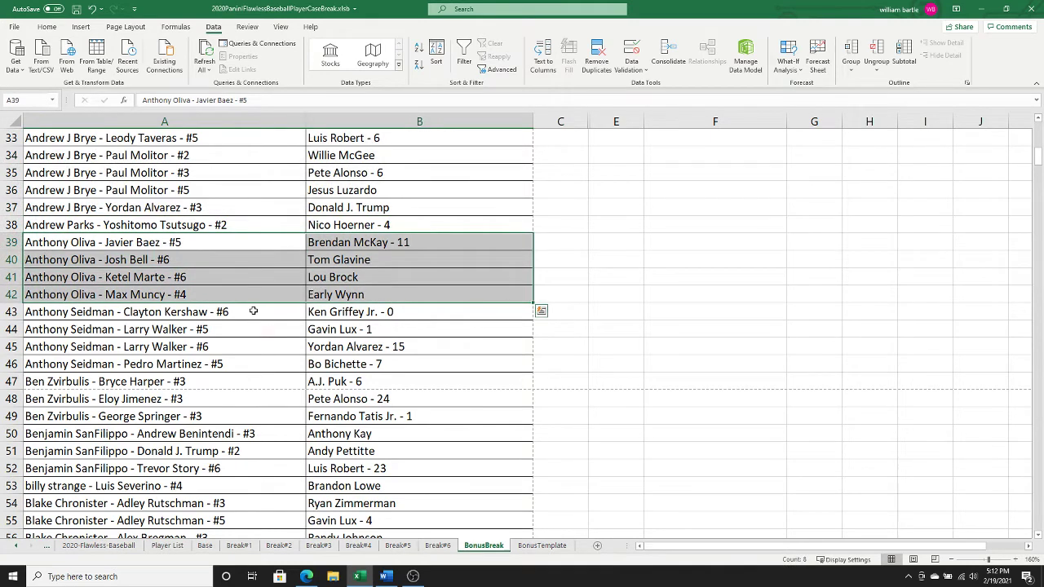
pyautogui.moveTo(253, 311); pyautogui.dragTo(325, 362)
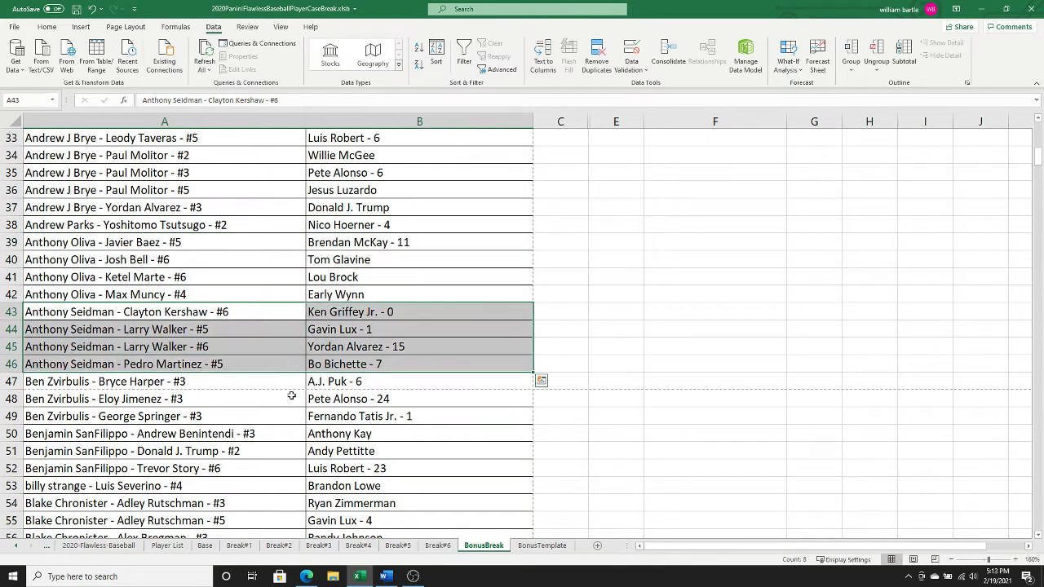
pyautogui.moveTo(245, 434); pyautogui.dragTo(325, 469)
pyautogui.click(1039, 536)
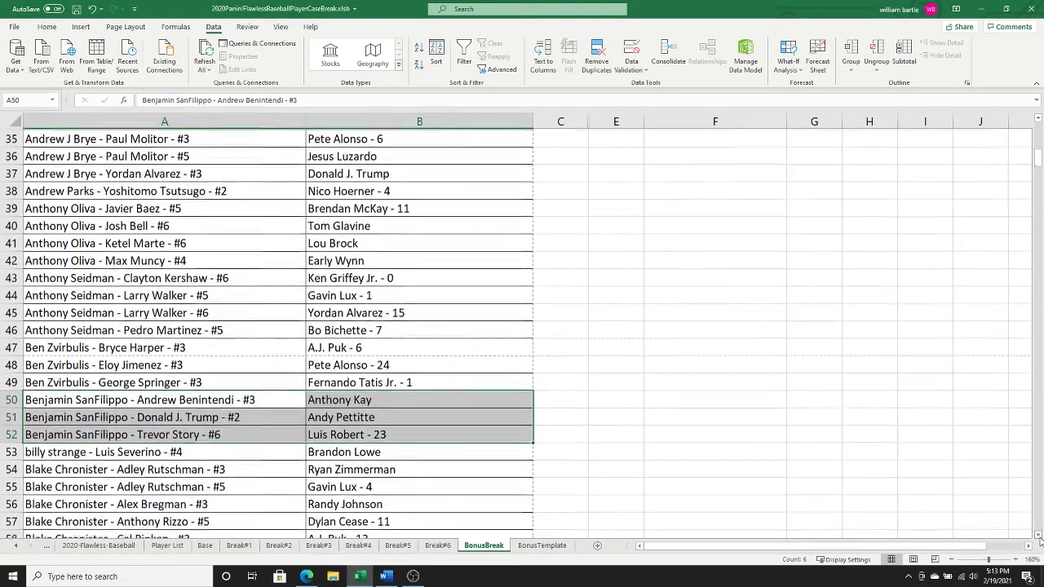
pyautogui.moveTo(1039, 536); pyautogui.dragTo(1039, 536)
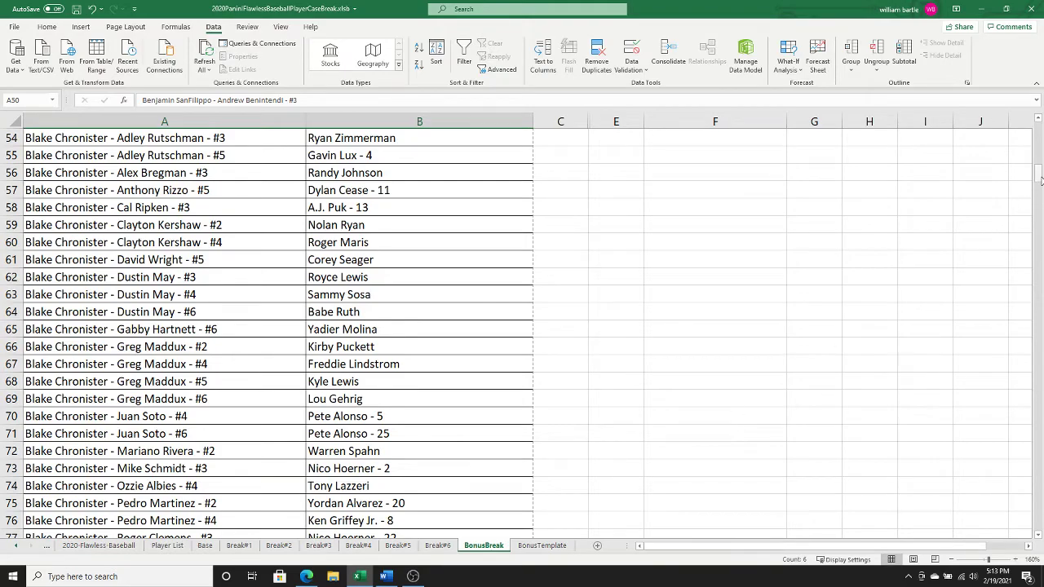
# - Recheck the table from its first row and examine the large group of one buyer's spots in rows 54 through 84
pyautogui.moveTo(1038, 174); pyautogui.dragTo(1040, 133)
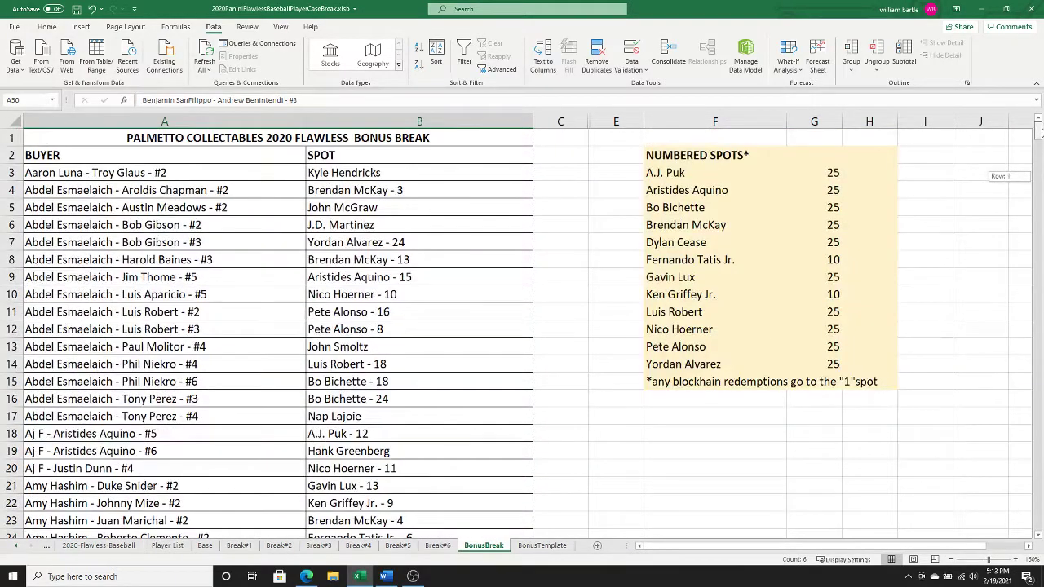
pyautogui.moveTo(1038, 130); pyautogui.dragTo(1031, 176)
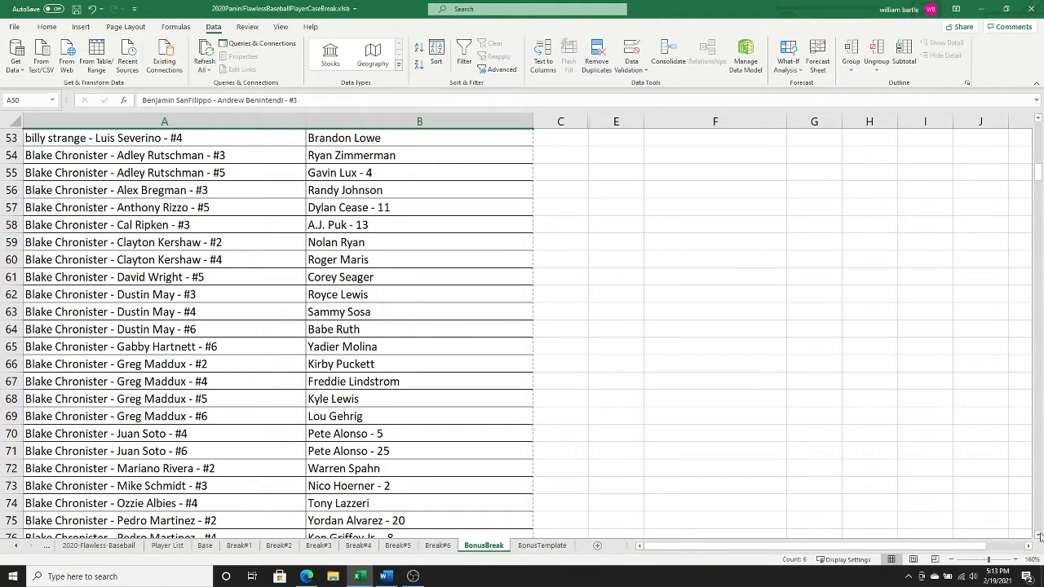
pyautogui.click(1039, 536)
pyautogui.click(1040, 536)
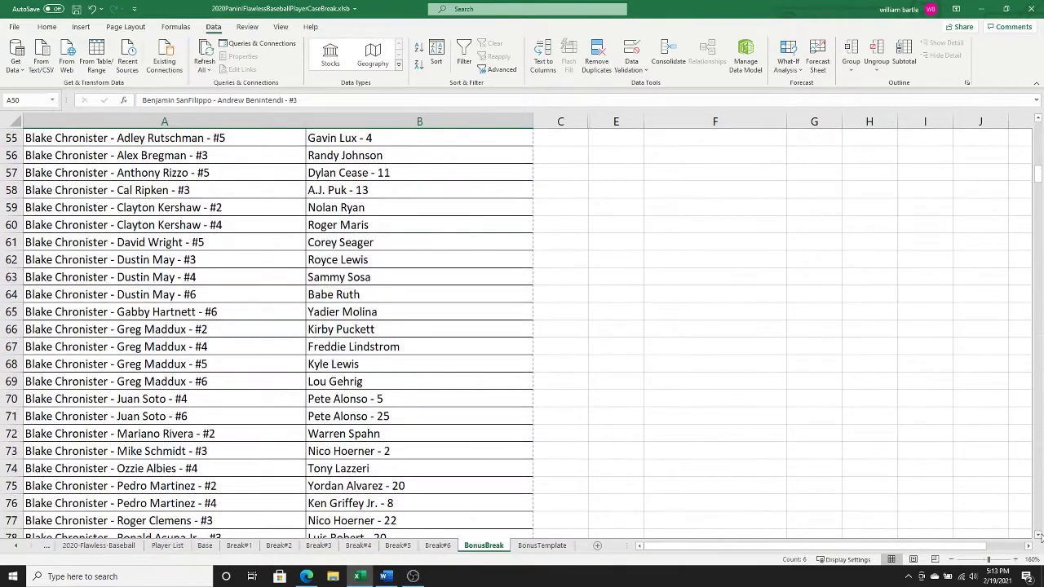
pyautogui.click(1040, 536)
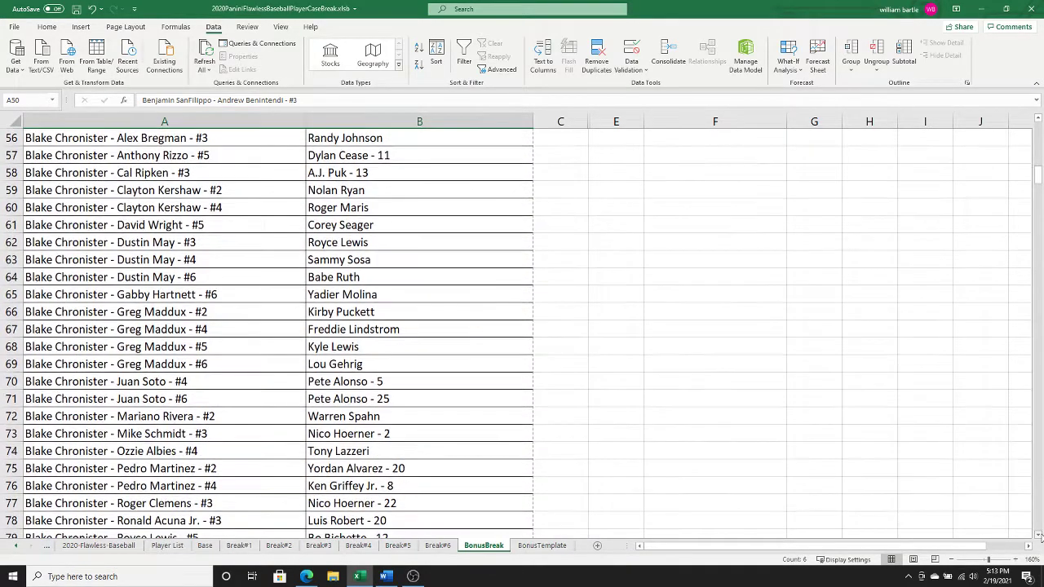
pyautogui.click(1039, 536)
pyautogui.click(1039, 536)
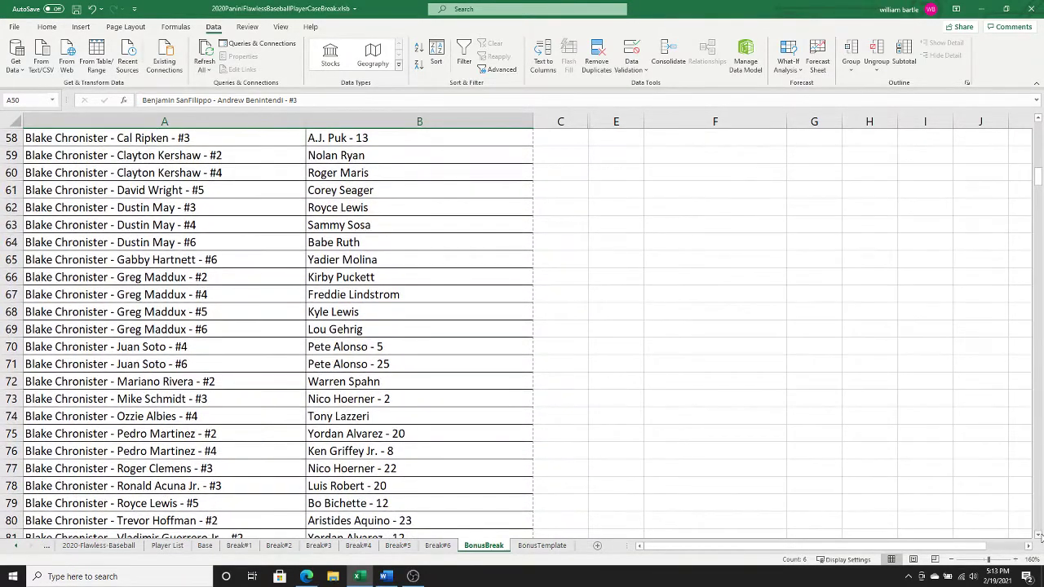
pyautogui.click(1039, 536)
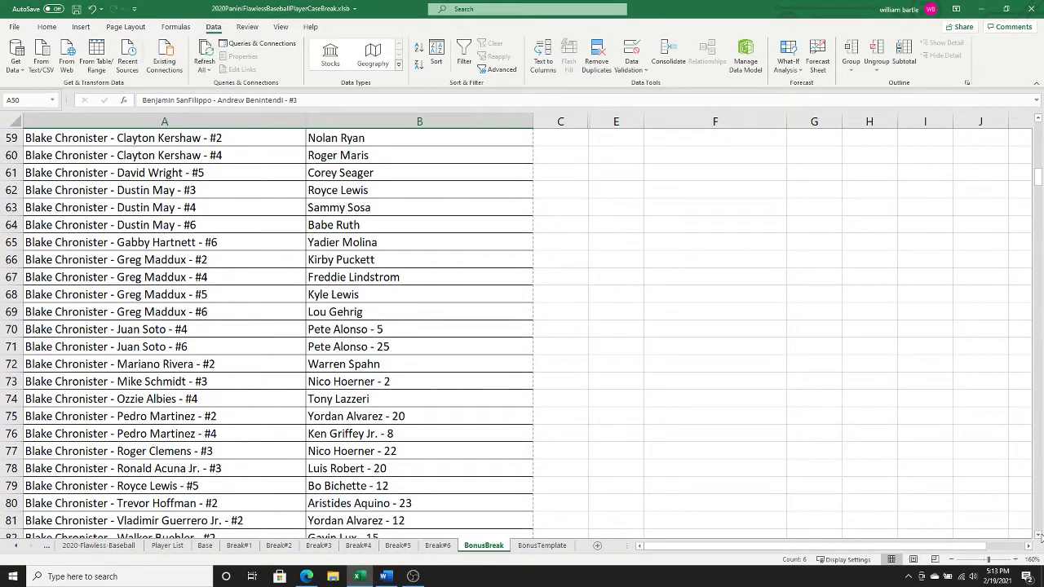
pyautogui.click(1039, 536)
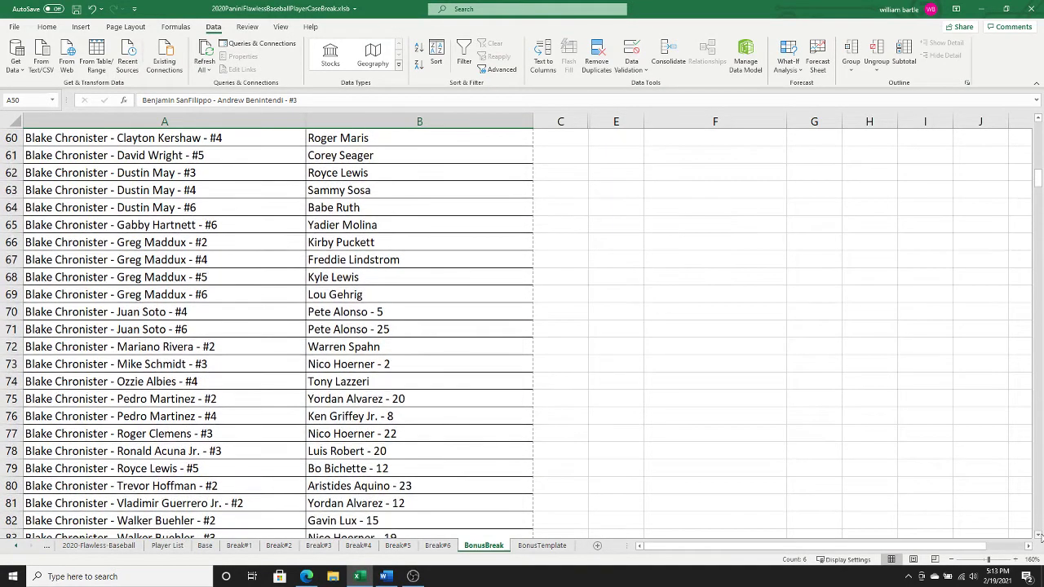
pyautogui.click(1040, 536)
pyautogui.click(1039, 536)
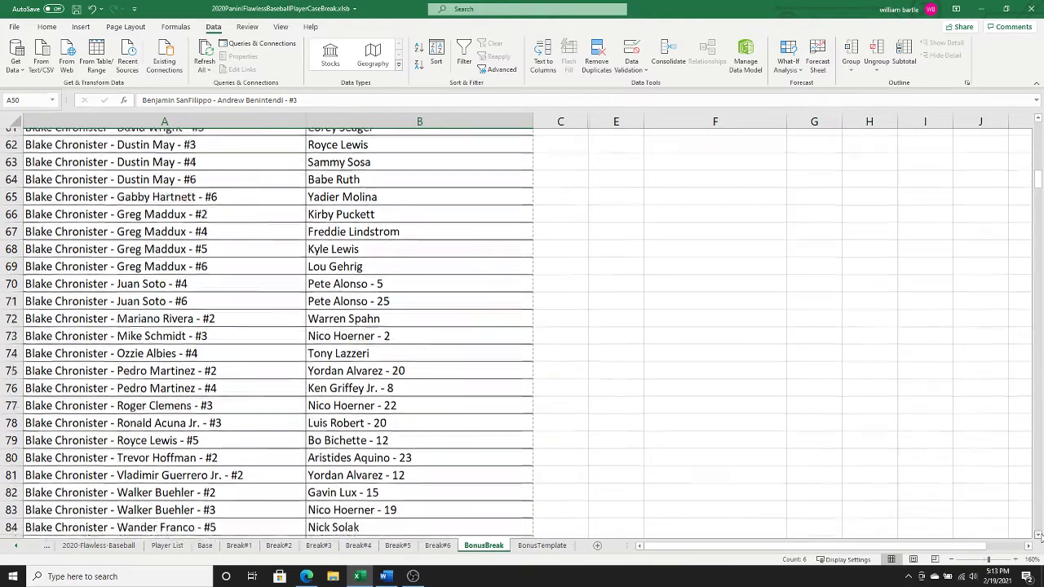
pyautogui.click(1039, 536)
pyautogui.click(1040, 536)
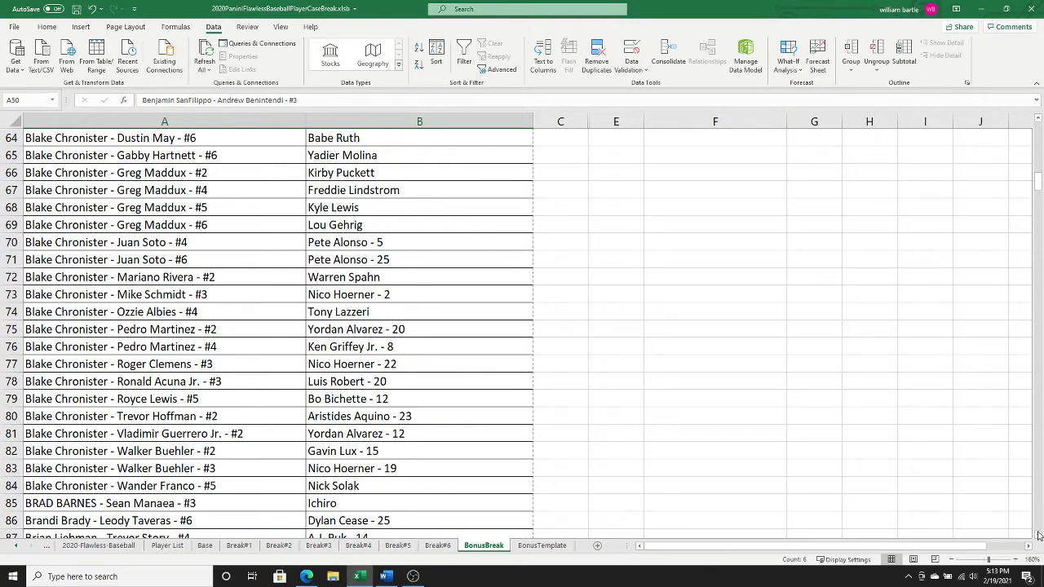
# - Review the pairings from row 85 through row 90, highlighting the buyer group A88:B90
pyautogui.click(1039, 535)
pyautogui.click(1040, 536)
pyautogui.click(1039, 536)
pyautogui.click(1039, 536)
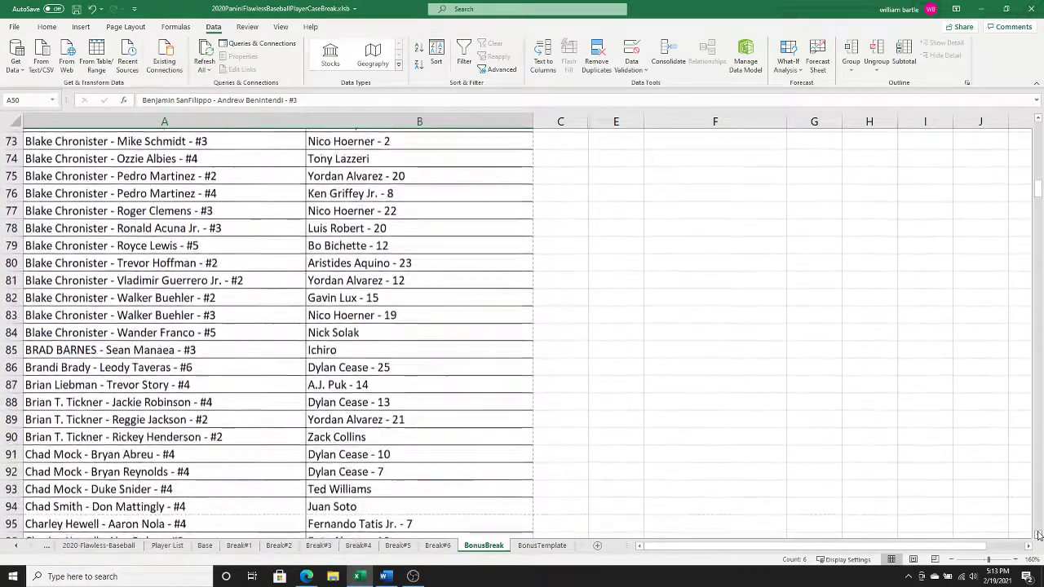
pyautogui.click(1040, 536)
pyautogui.click(1040, 536)
pyautogui.click(1039, 536)
pyautogui.click(1039, 536)
pyautogui.moveTo(284, 332); pyautogui.dragTo(319, 360)
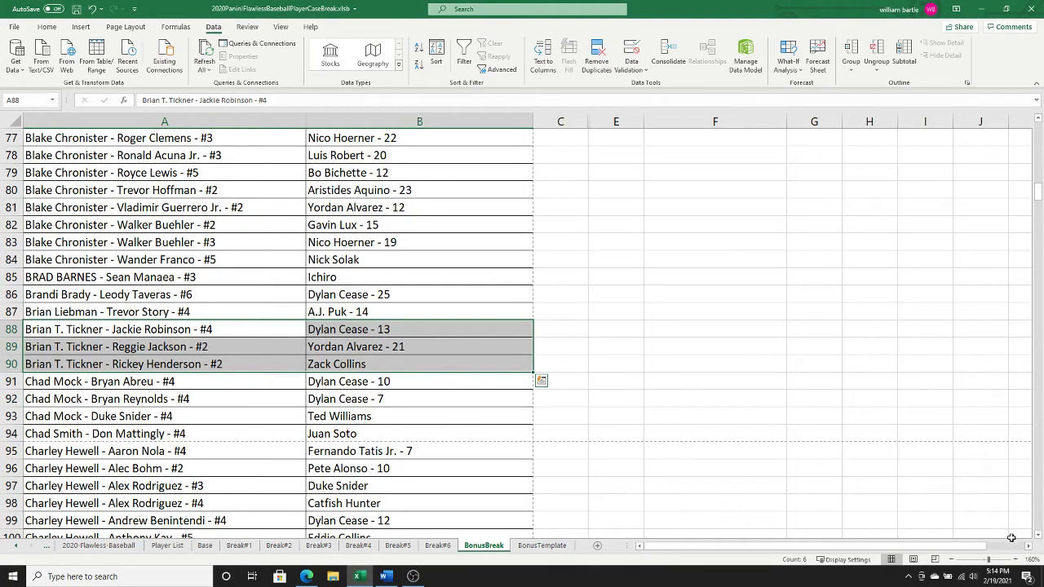
# - Review the pairings through row 93 and highlight the buyer group A91:B93
pyautogui.click(1040, 538)
pyautogui.click(1040, 538)
pyautogui.click(1039, 538)
pyautogui.click(1039, 538)
pyautogui.click(1039, 537)
pyautogui.click(1039, 538)
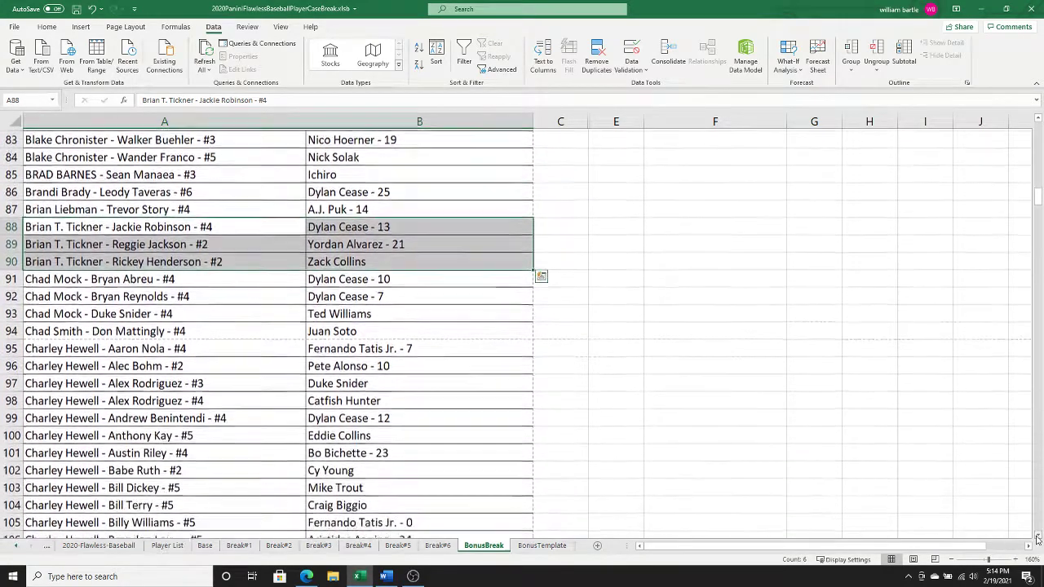
pyautogui.click(1039, 538)
pyautogui.click(1039, 538)
pyautogui.moveTo(292, 240); pyautogui.dragTo(338, 282)
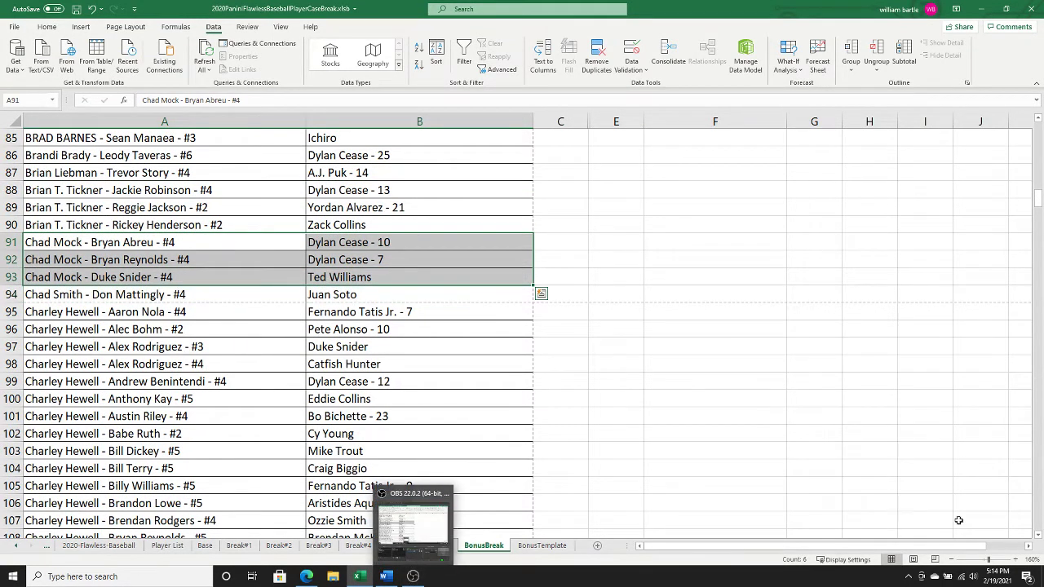
# - Check the single pairing in row 94 and mark A95 as the start of the following buyer's large group
pyautogui.click(1039, 538)
pyautogui.click(1040, 538)
pyautogui.click(1040, 538)
pyautogui.click(1039, 538)
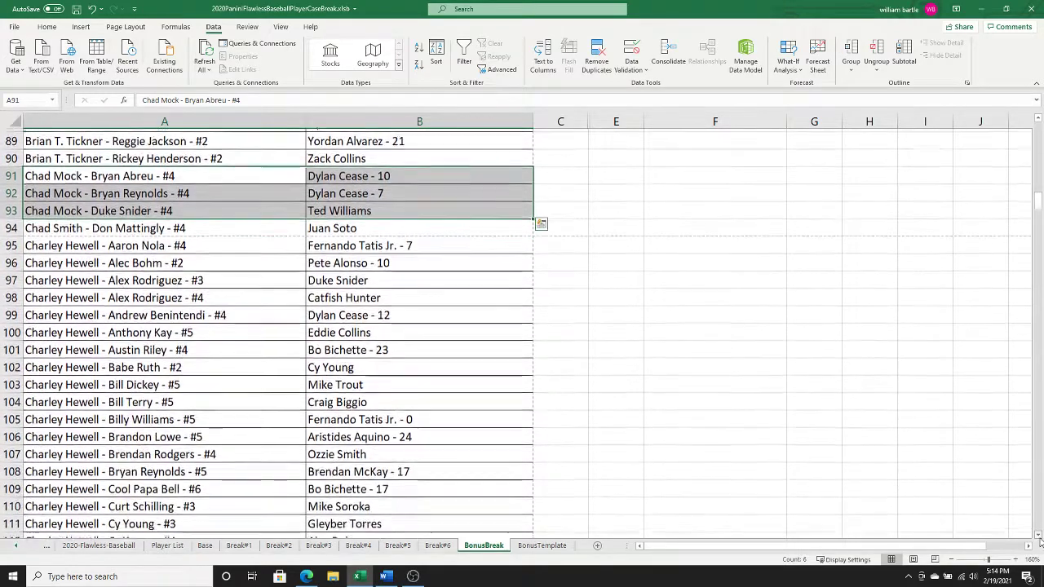
pyautogui.click(1039, 537)
pyautogui.click(1039, 536)
pyautogui.click(1039, 537)
pyautogui.click(1039, 536)
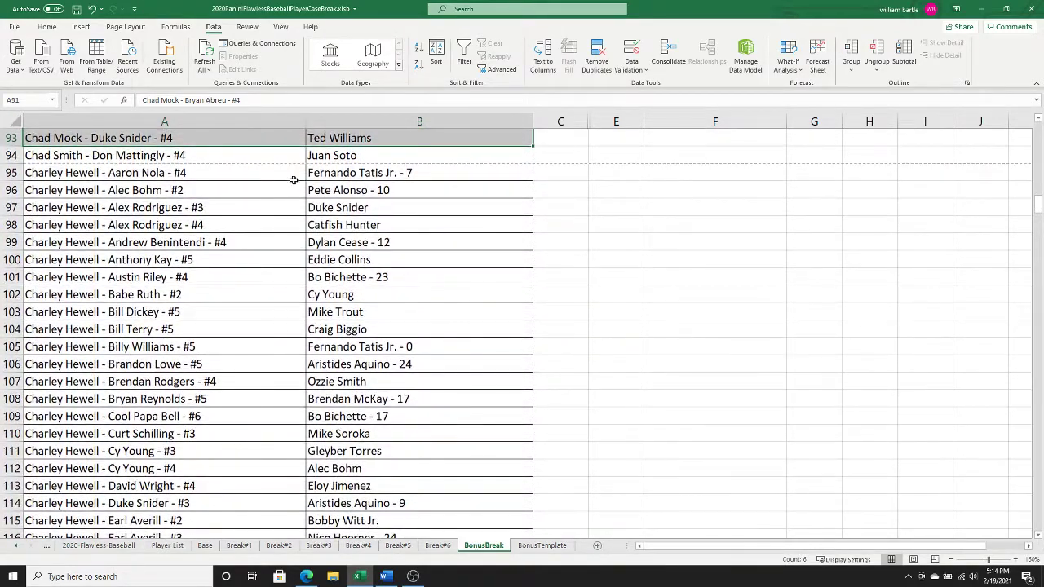
pyautogui.click(292, 177)
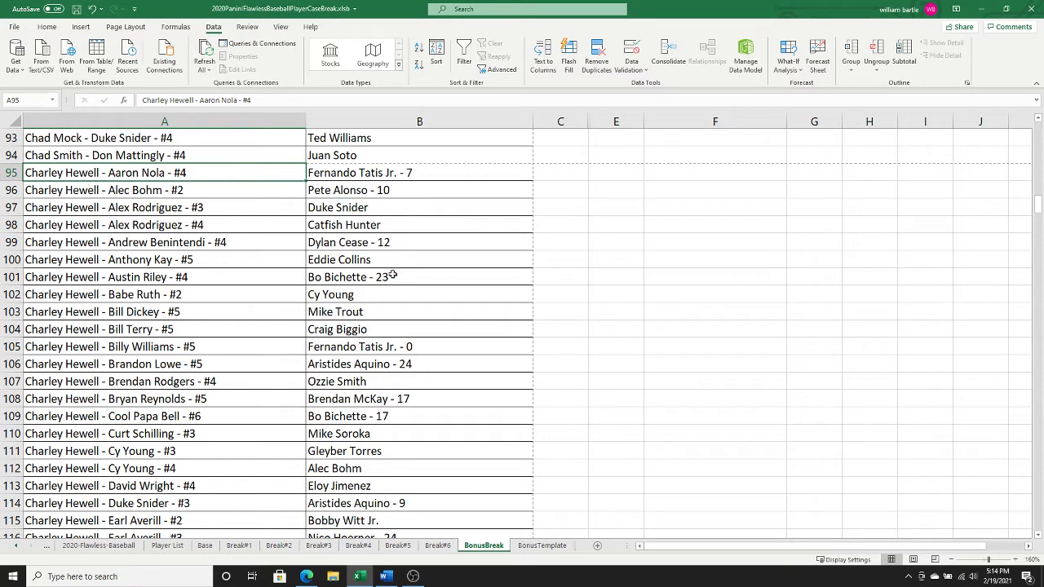
# - Examine the large buyer group's pairings from row 95 through row 129
pyautogui.click(1038, 536)
pyautogui.click(1038, 535)
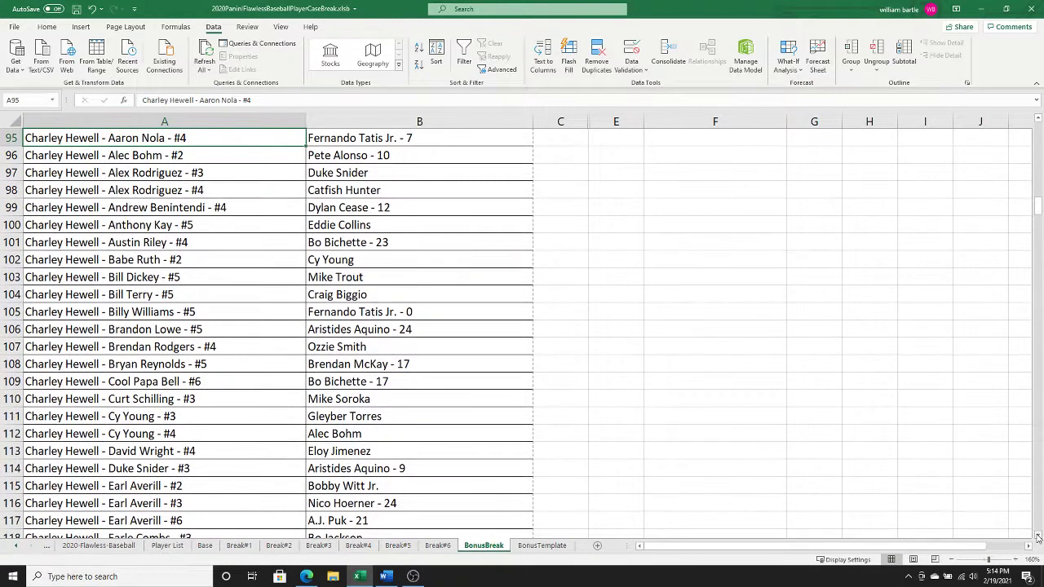
pyautogui.click(1039, 536)
pyautogui.click(1038, 536)
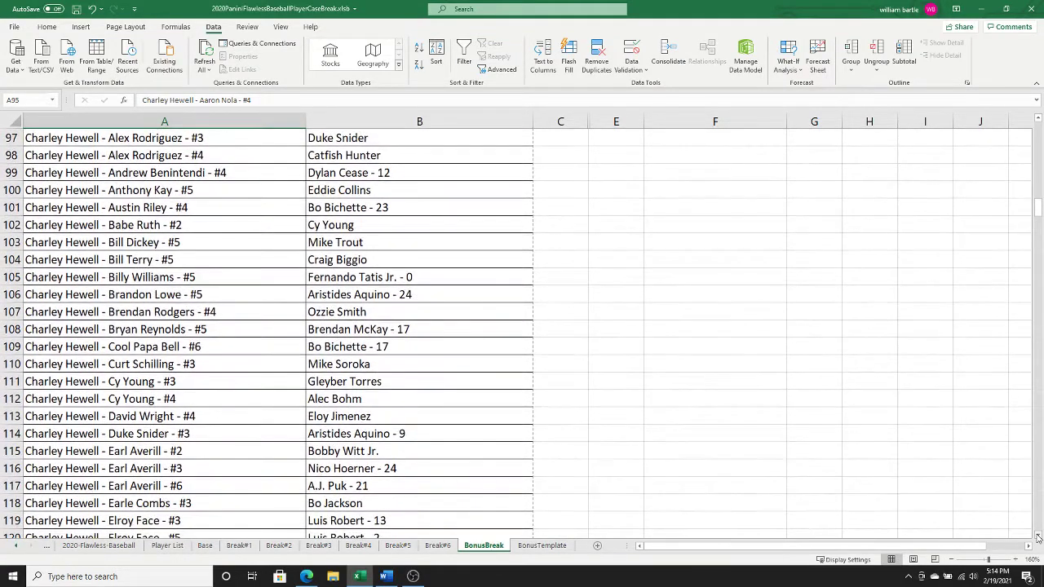
pyautogui.click(1038, 536)
pyautogui.click(1039, 536)
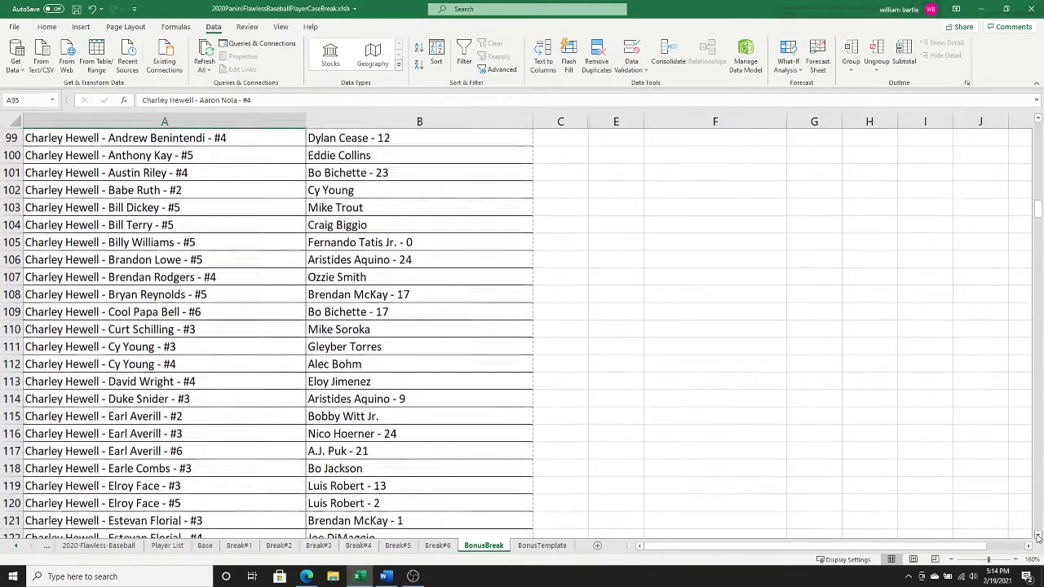
pyautogui.click(1038, 535)
pyautogui.click(1038, 536)
pyautogui.click(1039, 536)
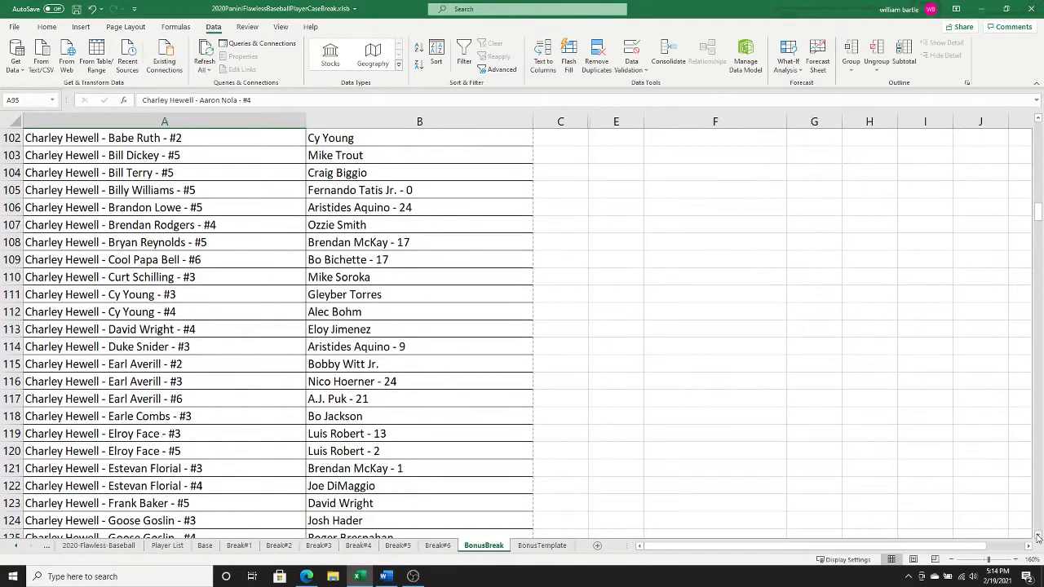
pyautogui.click(1038, 536)
pyautogui.click(1038, 536)
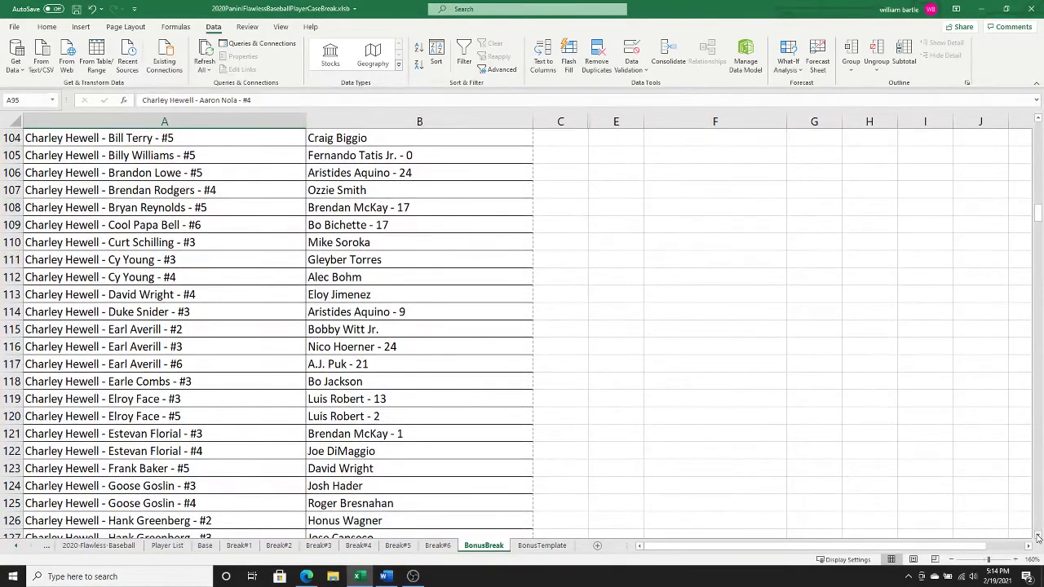
pyautogui.click(1038, 536)
pyautogui.click(1038, 536)
pyautogui.click(1038, 536)
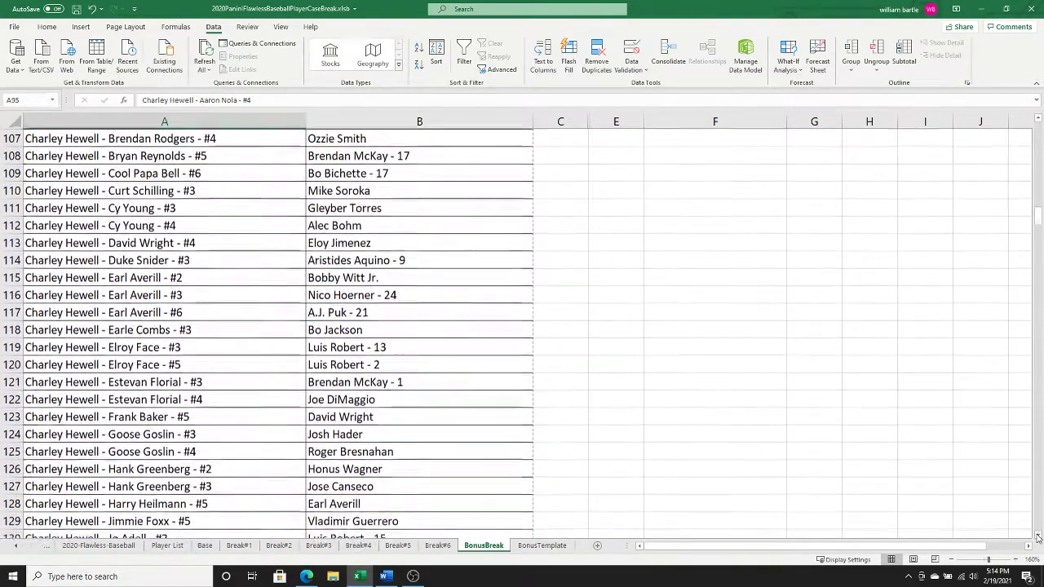
# - Continue examining the same buyer's pairings from row 130 through row 148
pyautogui.click(1038, 535)
pyautogui.click(1039, 536)
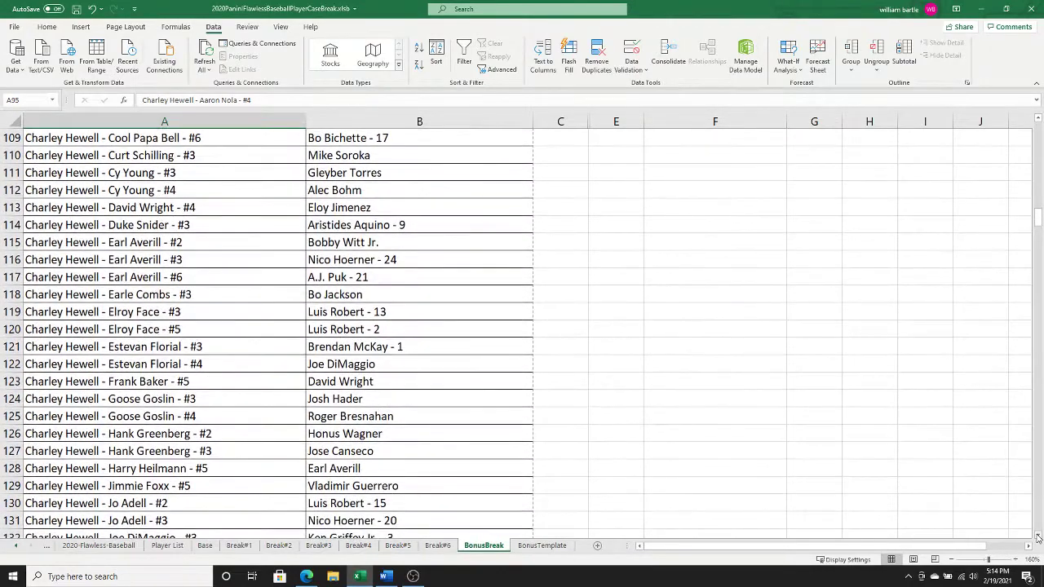
pyautogui.click(1038, 537)
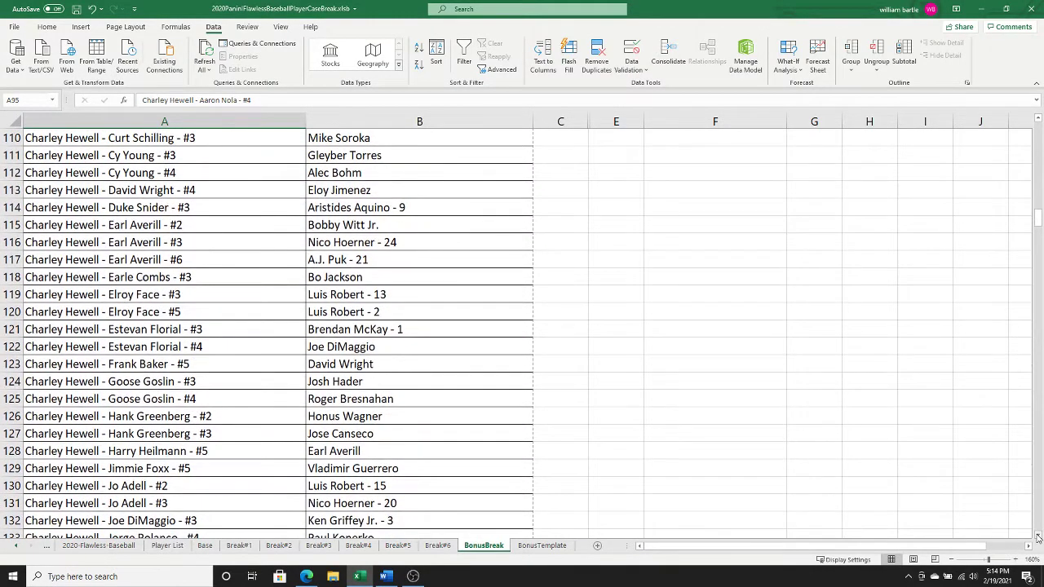
pyautogui.click(1039, 536)
pyautogui.click(1038, 537)
pyautogui.click(1039, 536)
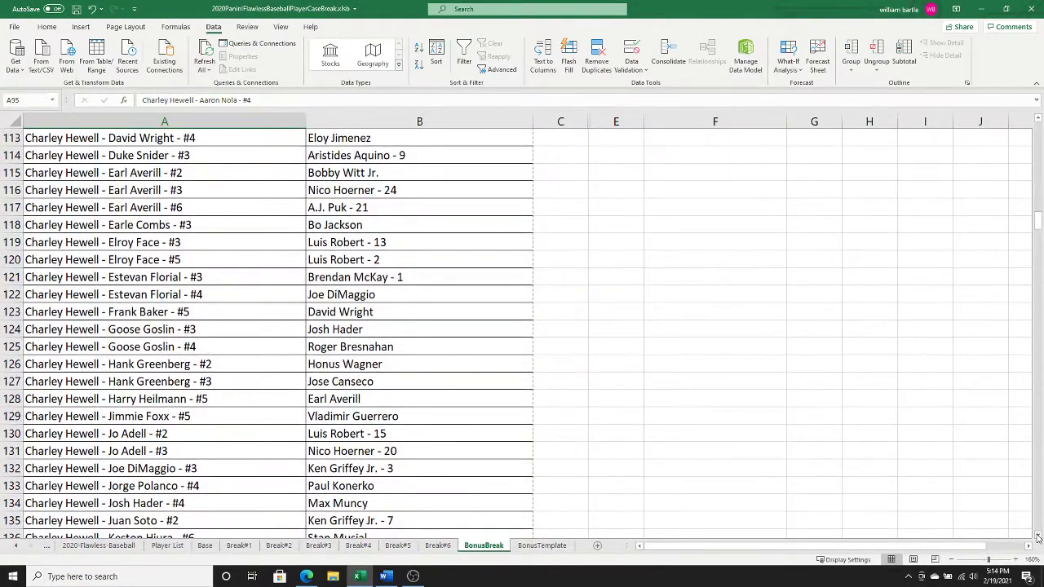
pyautogui.click(1039, 537)
pyautogui.click(1038, 536)
pyautogui.click(1038, 536)
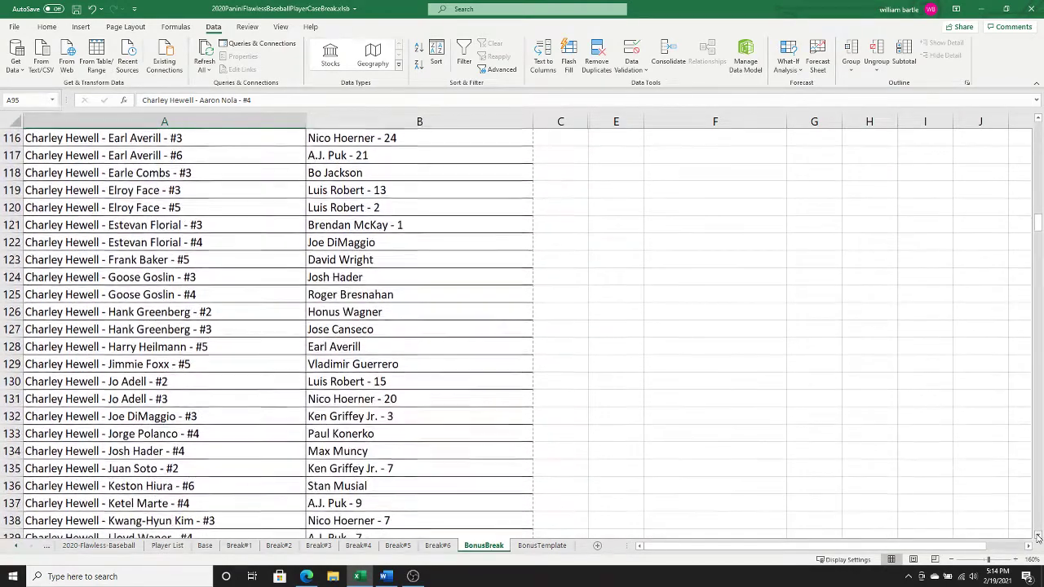
pyautogui.click(1039, 537)
pyautogui.click(1038, 536)
pyautogui.click(1039, 536)
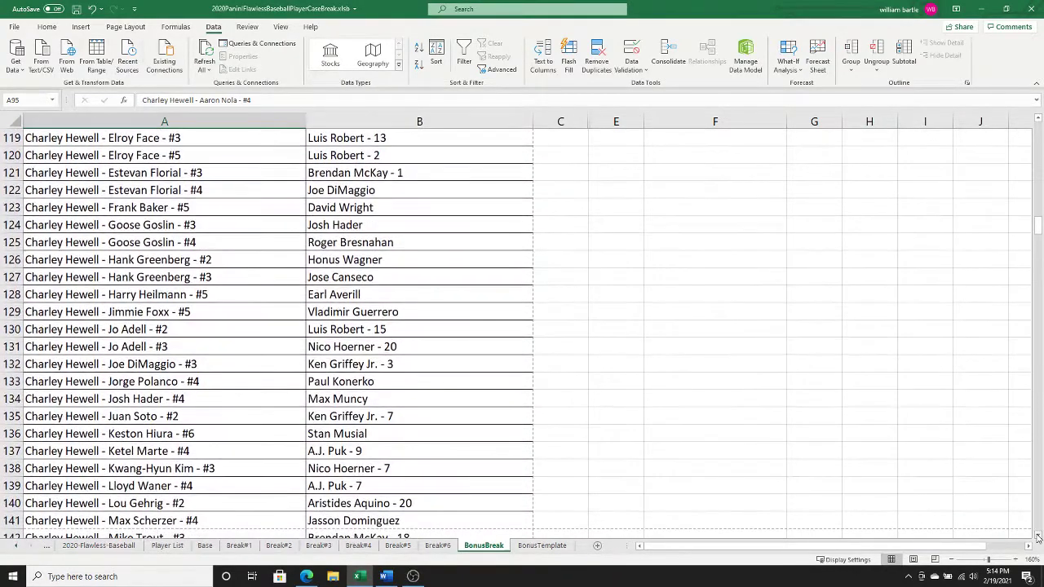
pyautogui.click(1039, 537)
pyautogui.click(1038, 537)
pyautogui.click(1039, 536)
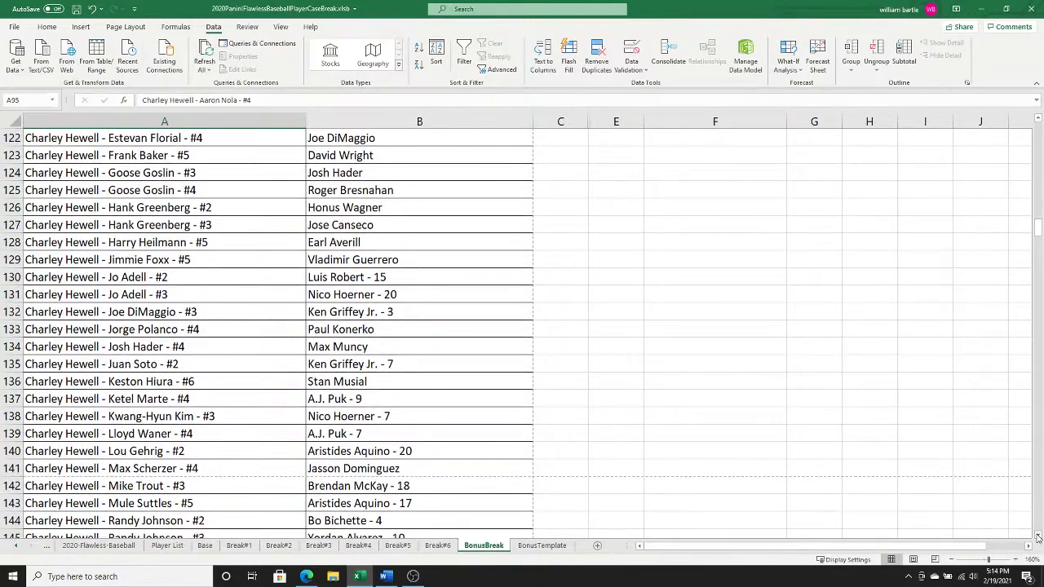
pyautogui.click(1038, 536)
pyautogui.click(1038, 537)
pyautogui.click(1038, 537)
pyautogui.click(1038, 536)
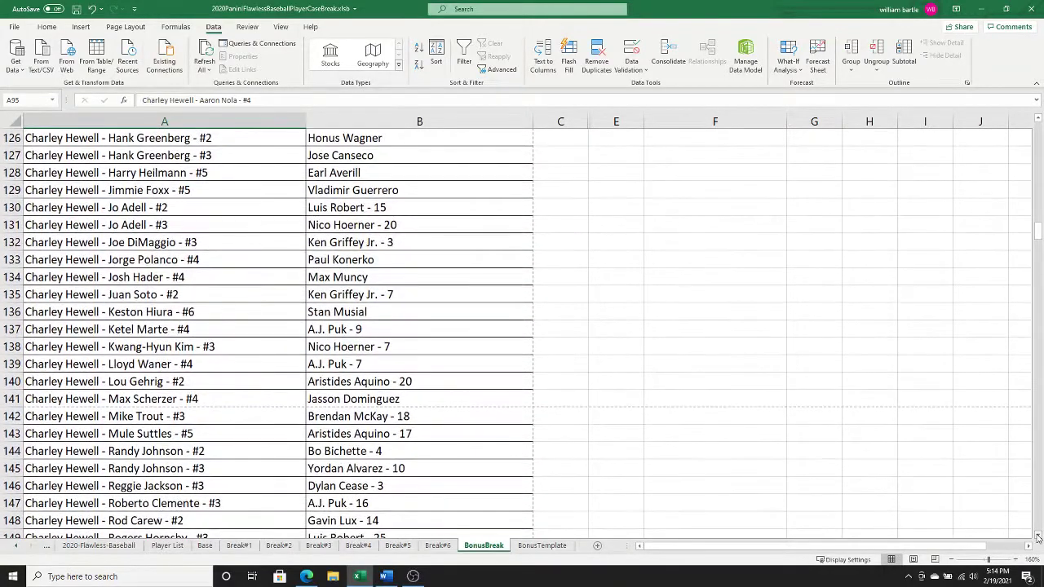
# - Examine the rest of the large buyer group through row 160 and the pairings that follow it through row 163
pyautogui.click(1038, 537)
pyautogui.click(1039, 537)
pyautogui.click(1038, 536)
pyautogui.click(1038, 536)
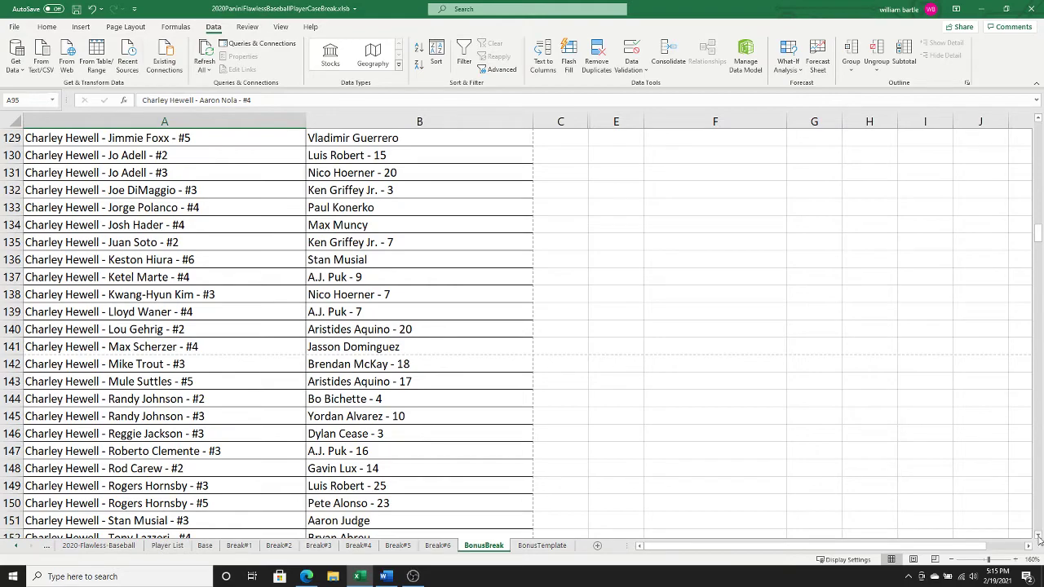
pyautogui.click(1038, 537)
pyautogui.click(1037, 537)
pyautogui.click(1038, 536)
pyautogui.click(1038, 537)
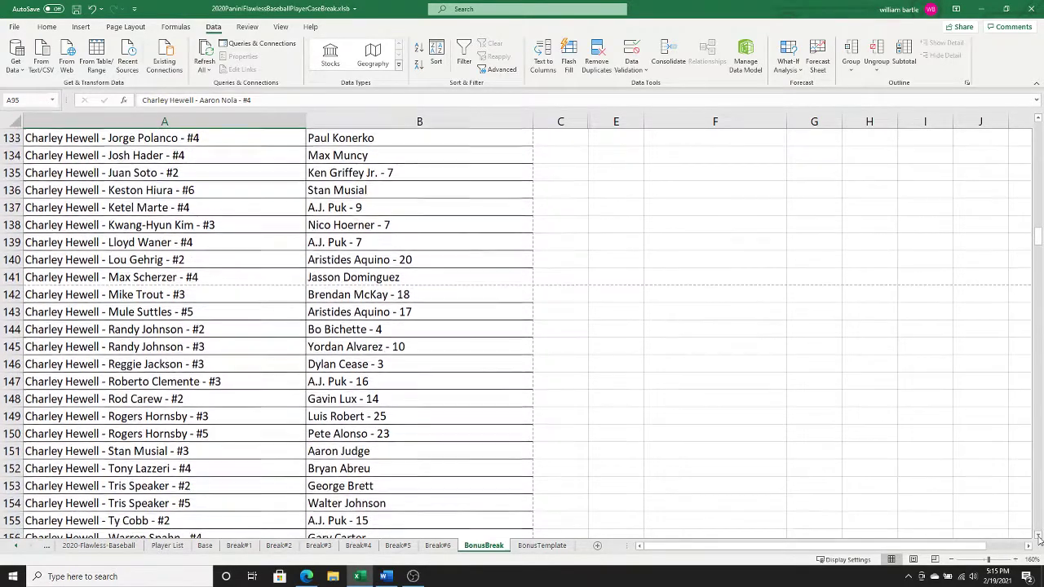
pyautogui.click(1037, 537)
pyautogui.click(1037, 536)
pyautogui.click(1037, 536)
pyautogui.click(1037, 537)
pyautogui.click(1038, 536)
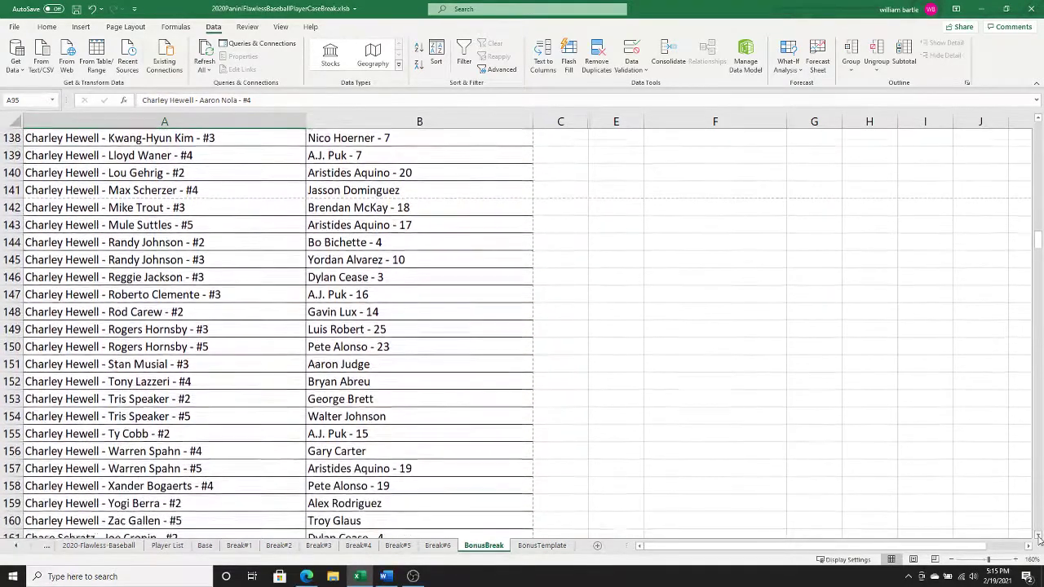
pyautogui.click(1038, 536)
pyautogui.click(1038, 537)
pyautogui.click(1037, 537)
pyautogui.click(1039, 536)
pyautogui.click(1038, 537)
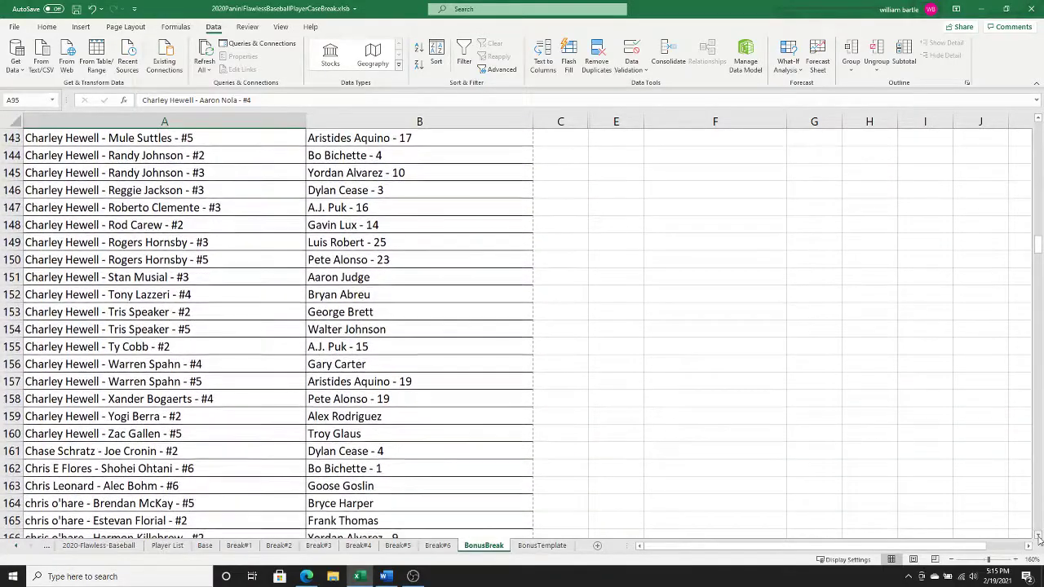
# - Review the pairings around rows 161 through 177 and highlight the buyer group A164:B171
pyautogui.click(1038, 536)
pyautogui.click(1038, 536)
pyautogui.click(1039, 537)
pyautogui.click(1038, 536)
pyautogui.click(1039, 537)
pyautogui.click(1038, 536)
pyautogui.click(1039, 537)
pyautogui.click(1039, 537)
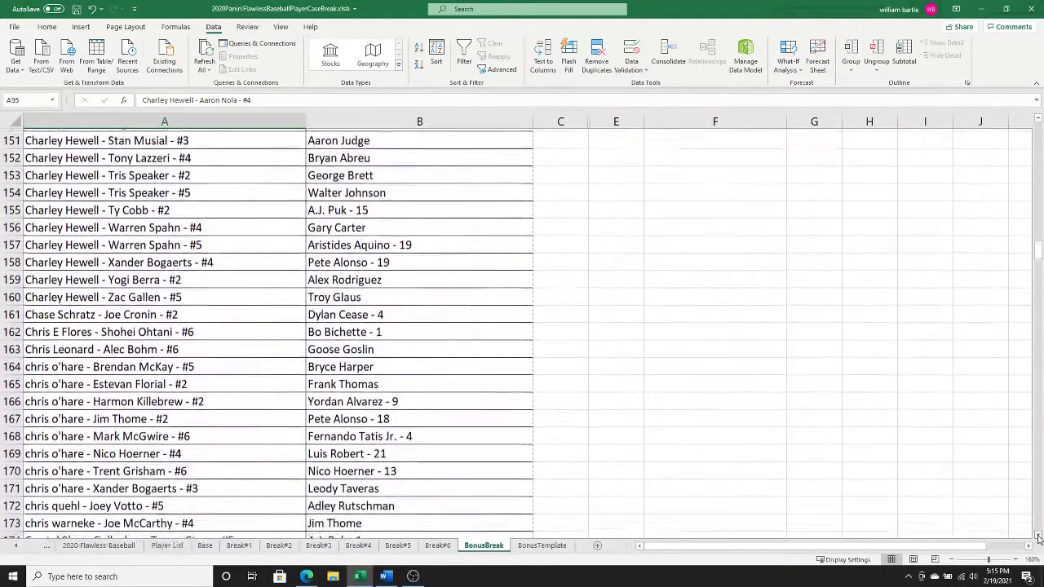
pyautogui.click(1039, 537)
pyautogui.click(1038, 537)
pyautogui.click(1039, 537)
pyautogui.click(1039, 536)
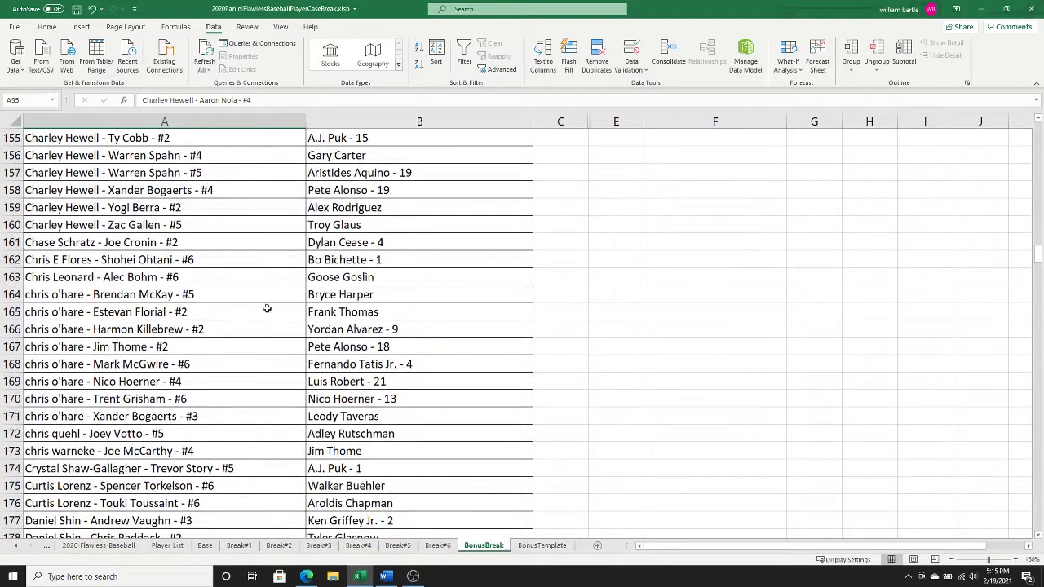
pyautogui.moveTo(263, 296); pyautogui.dragTo(360, 416)
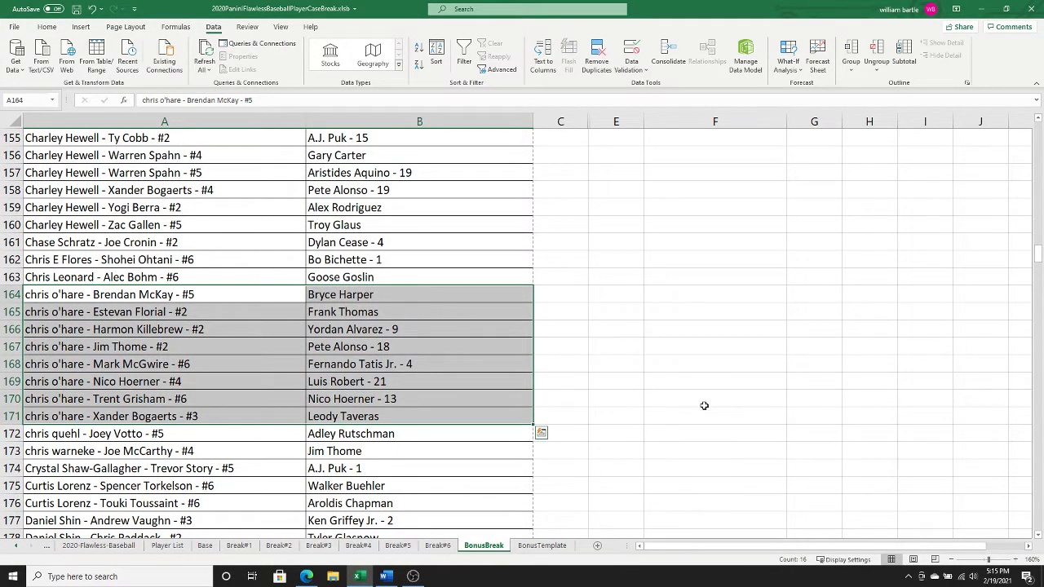
# - Review the pairings from row 172 through row 192, highlighting the buyer groups A177:B182 and A184:B192
pyautogui.moveTo(1039, 537); pyautogui.dragTo(1038, 536)
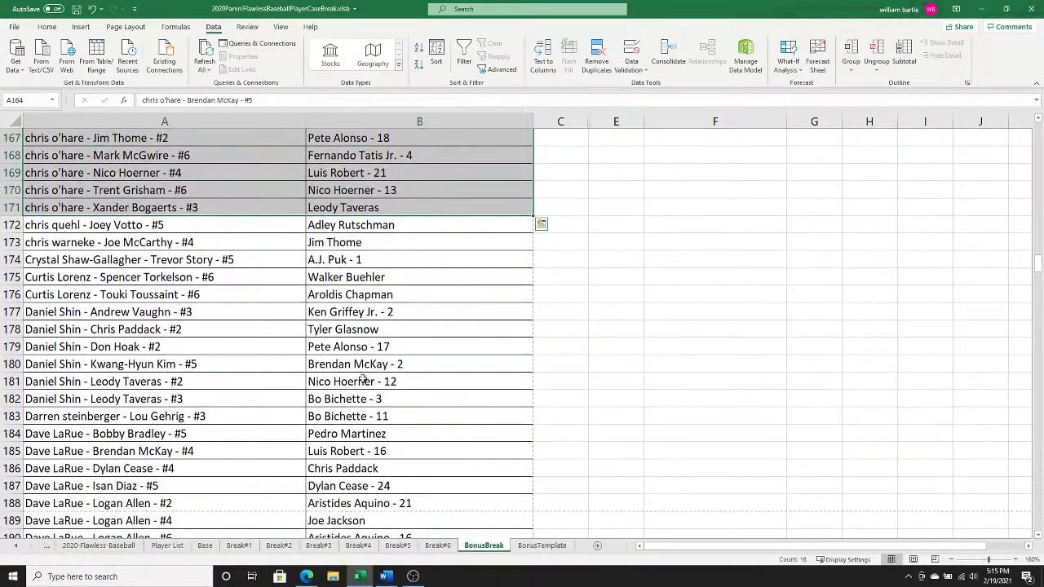
pyautogui.moveTo(294, 312); pyautogui.dragTo(335, 398)
pyautogui.moveTo(1038, 538); pyautogui.dragTo(1039, 538)
pyautogui.moveTo(234, 233); pyautogui.dragTo(335, 358)
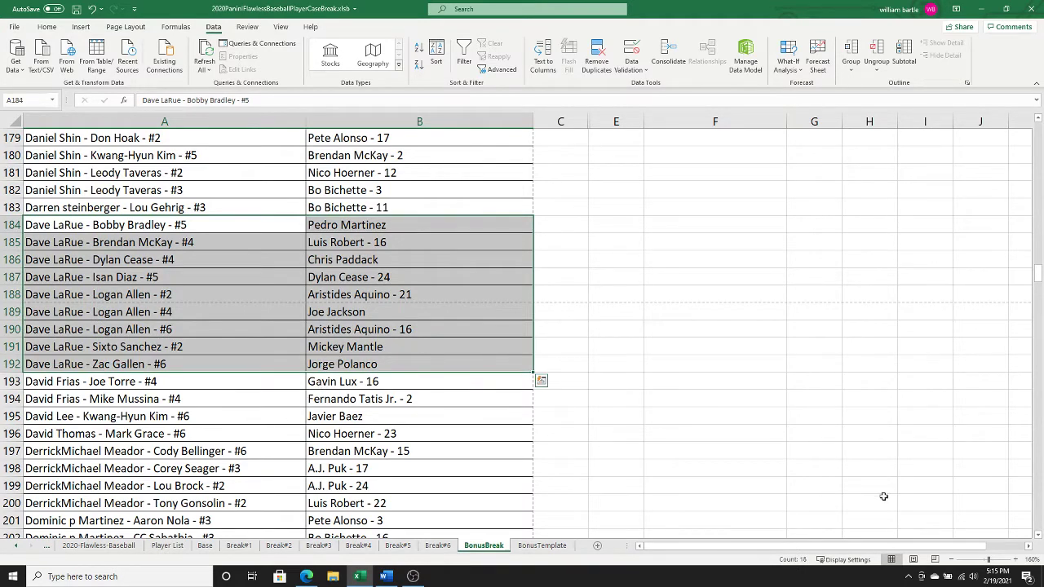
# - Review the pairings from row 193 through row 225, including the large buyer group that starts in row 203
pyautogui.scroll(-3, 1041, 539)
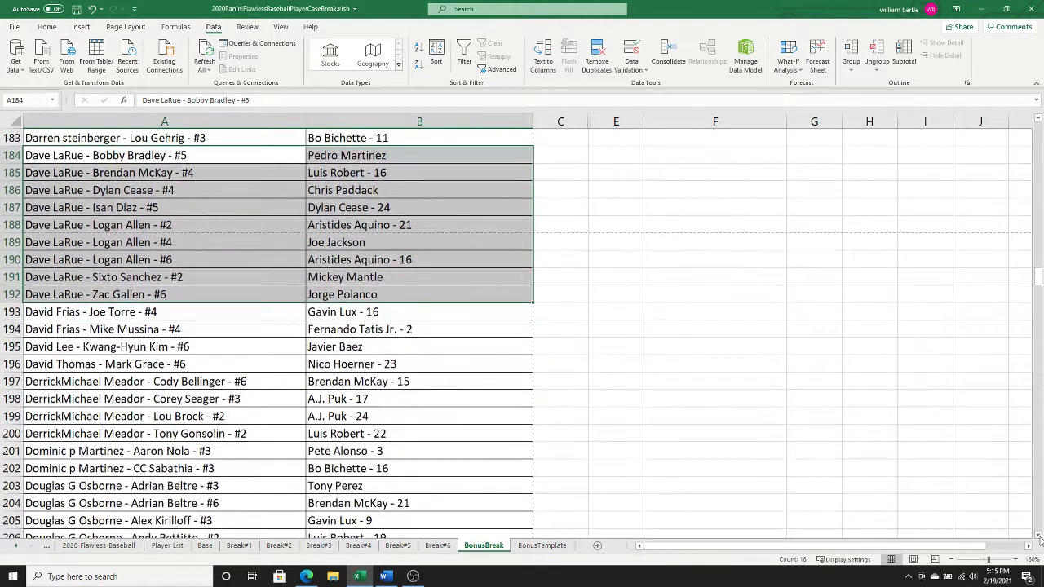
pyautogui.scroll(-2, 1040, 539)
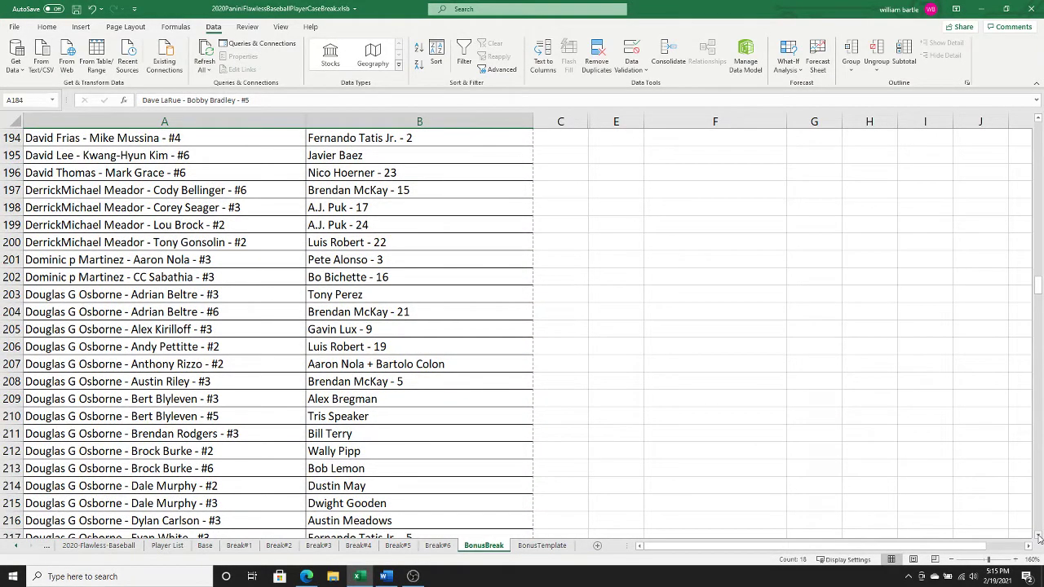
pyautogui.scroll(-3, 1039, 536)
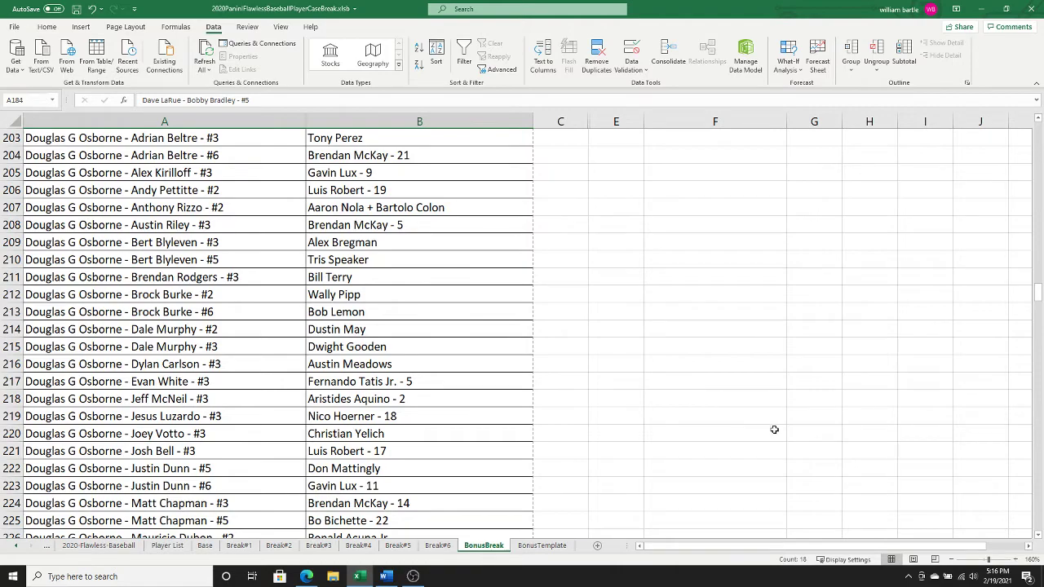
# - Examine the rest of the large buyer group through row 231 and the following buyer's pairings through row 235
pyautogui.click(1040, 538)
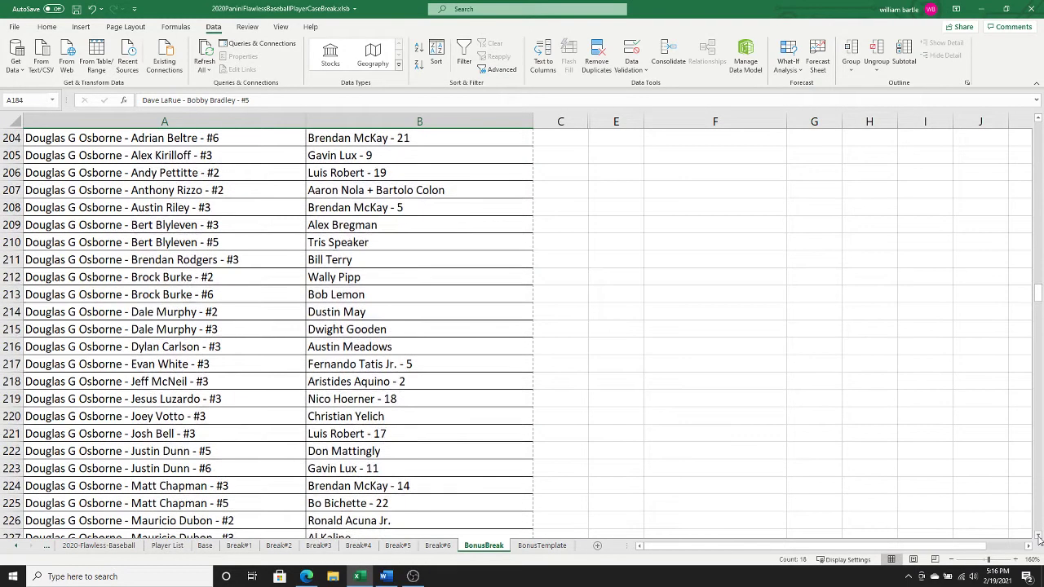
pyautogui.click(1039, 538)
pyautogui.click(1039, 539)
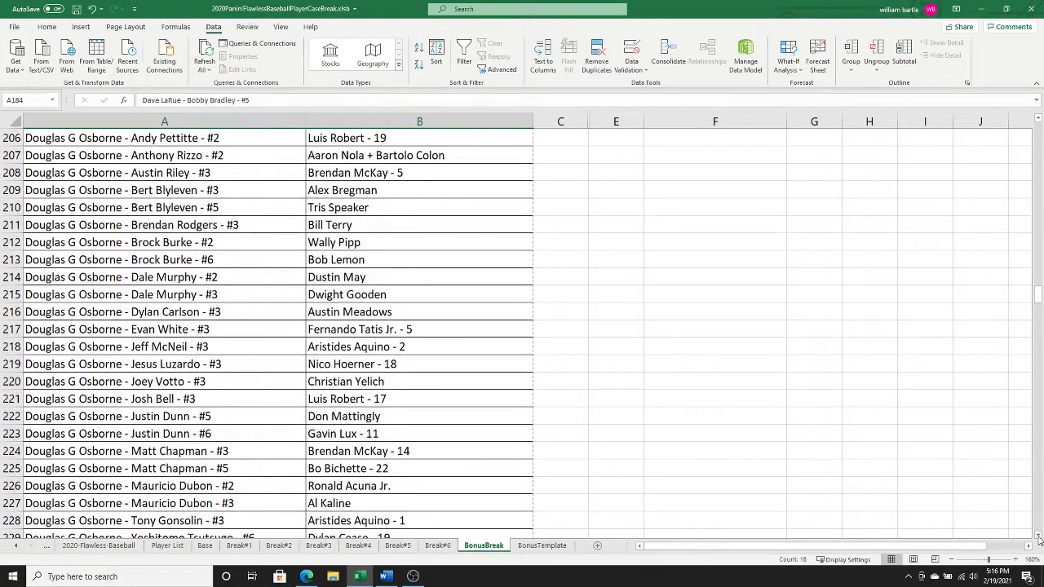
pyautogui.click(1039, 538)
pyautogui.click(1039, 538)
pyautogui.click(1039, 538)
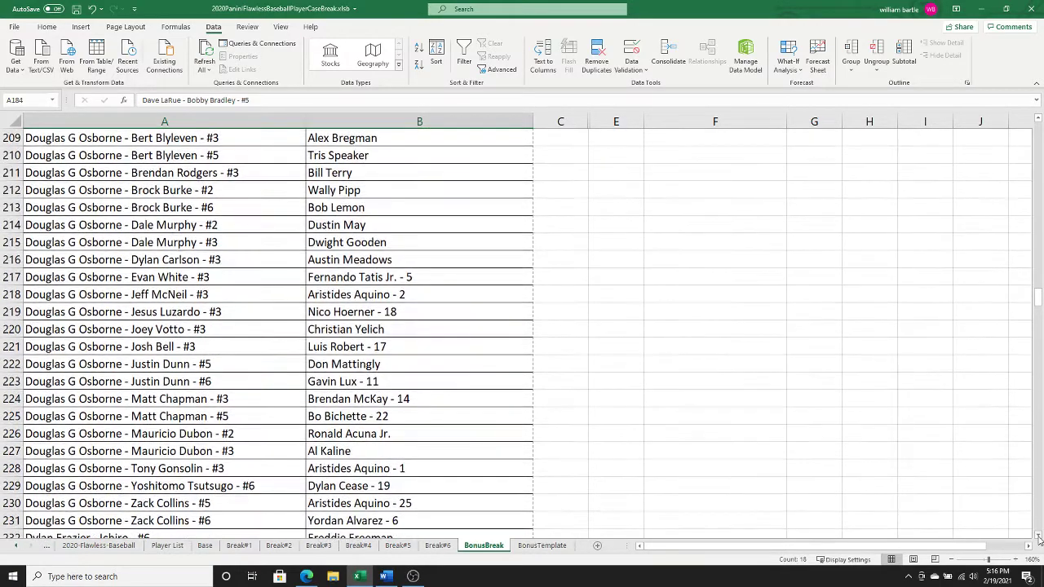
pyautogui.click(1039, 539)
pyautogui.click(1039, 538)
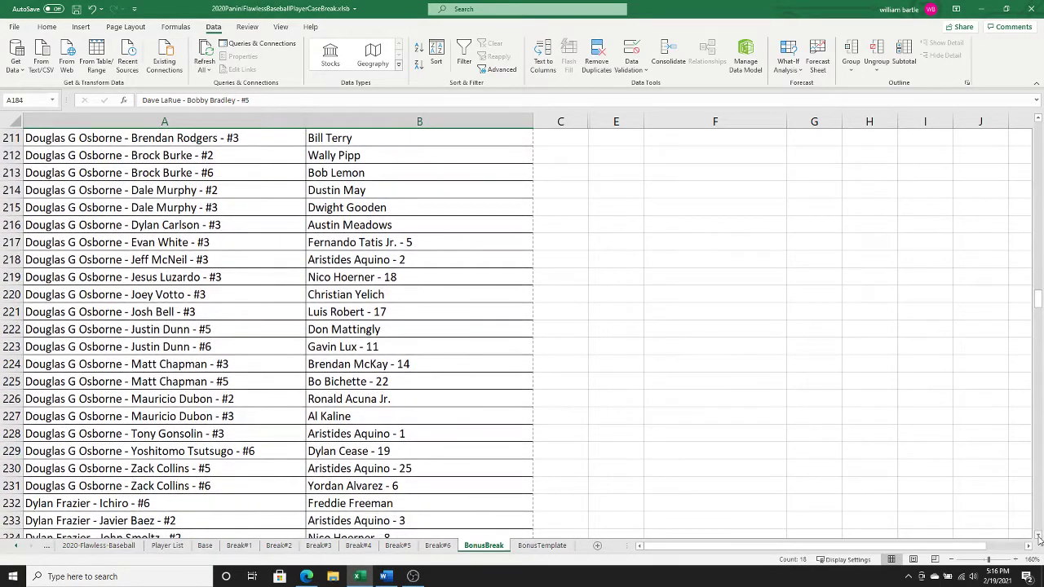
pyautogui.click(1039, 538)
pyautogui.click(1039, 538)
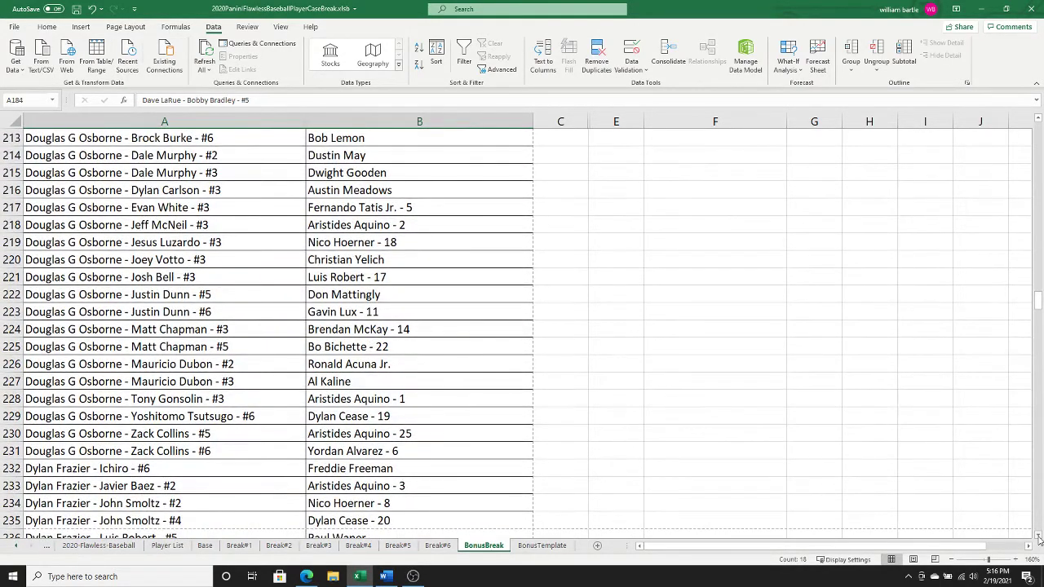
# - Review the pairings from row 232 through row 254, highlighting the buyer groups A232:B238, A248:B252 and A244:B246
pyautogui.moveTo(1039, 538); pyautogui.dragTo(1039, 539)
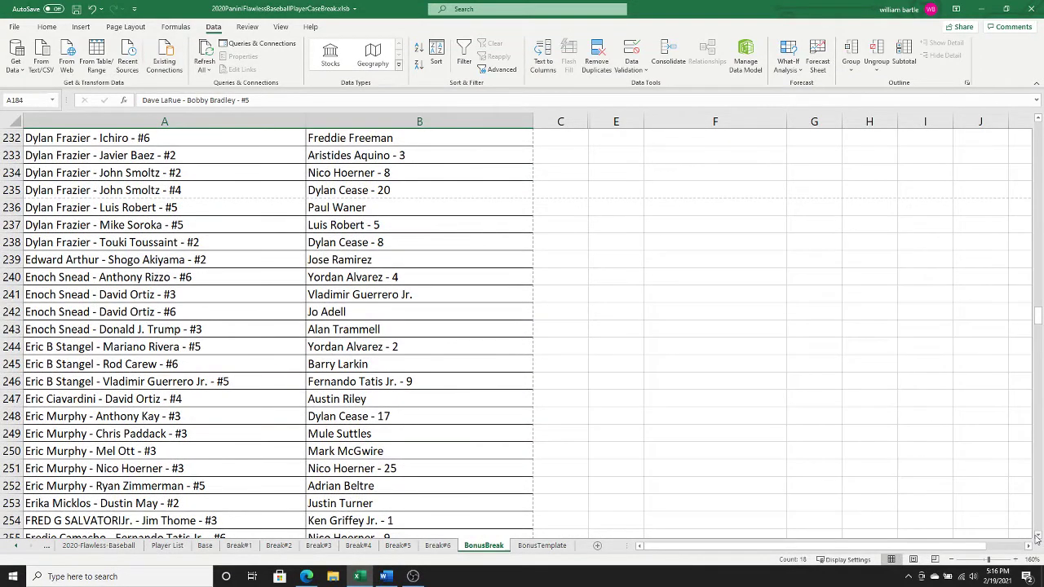
pyautogui.moveTo(237, 132); pyautogui.dragTo(336, 239)
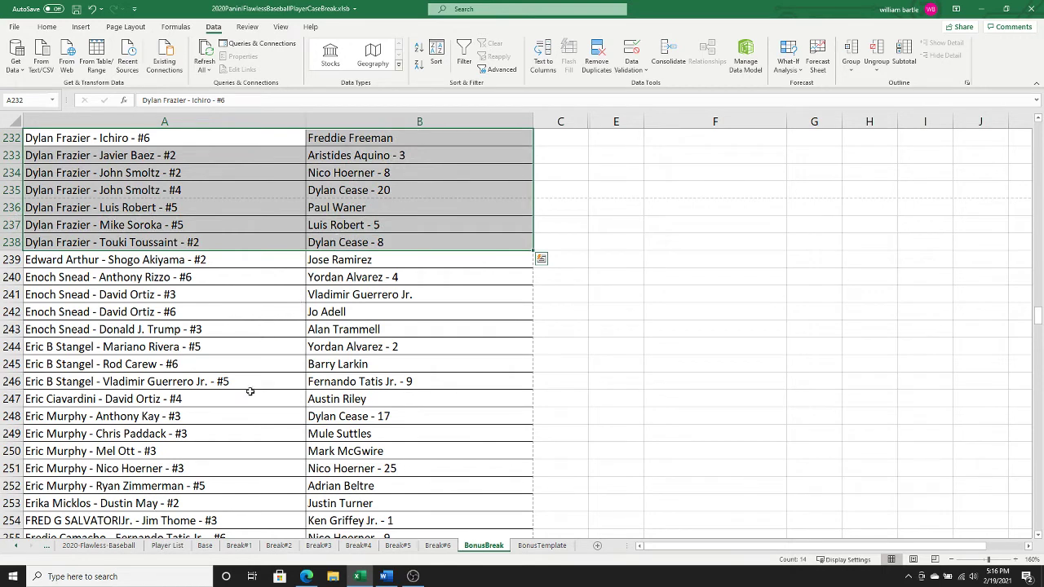
pyautogui.moveTo(241, 411); pyautogui.dragTo(363, 494)
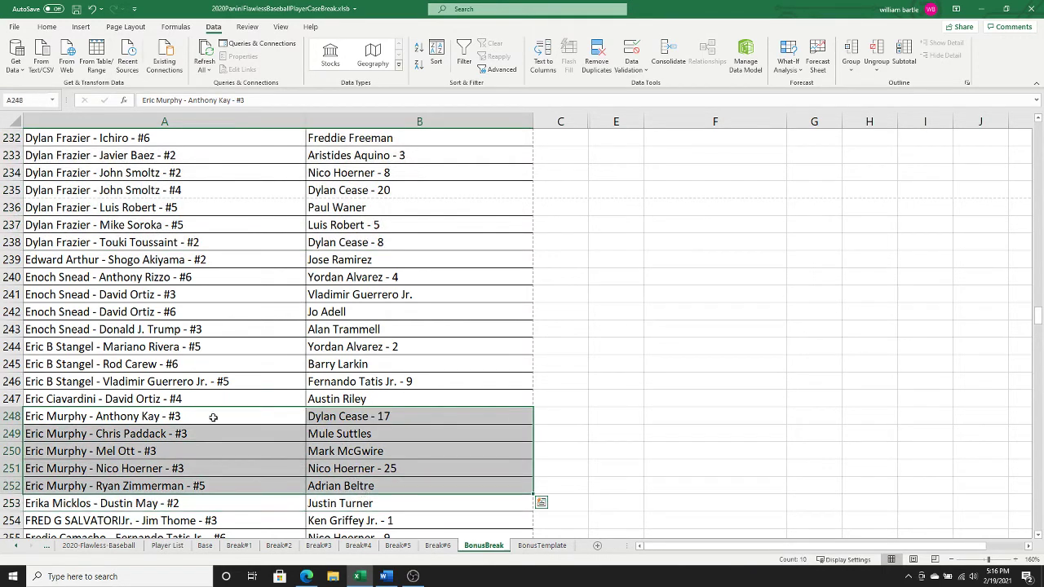
pyautogui.moveTo(105, 351); pyautogui.dragTo(341, 383)
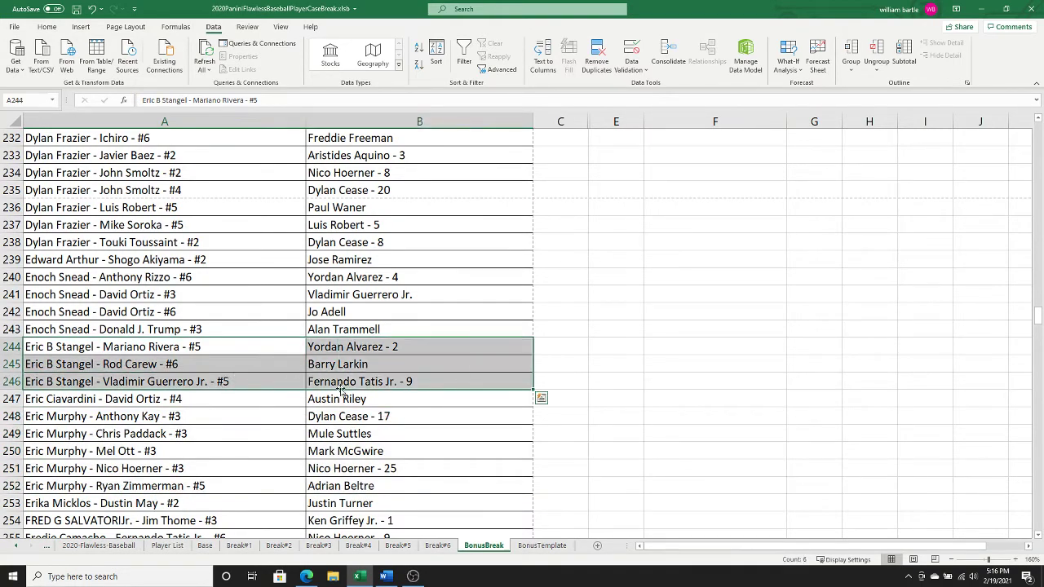
# - Review the pairings from row 253 through row 271 and highlight the buyer group A262:B264
pyautogui.click(1039, 537)
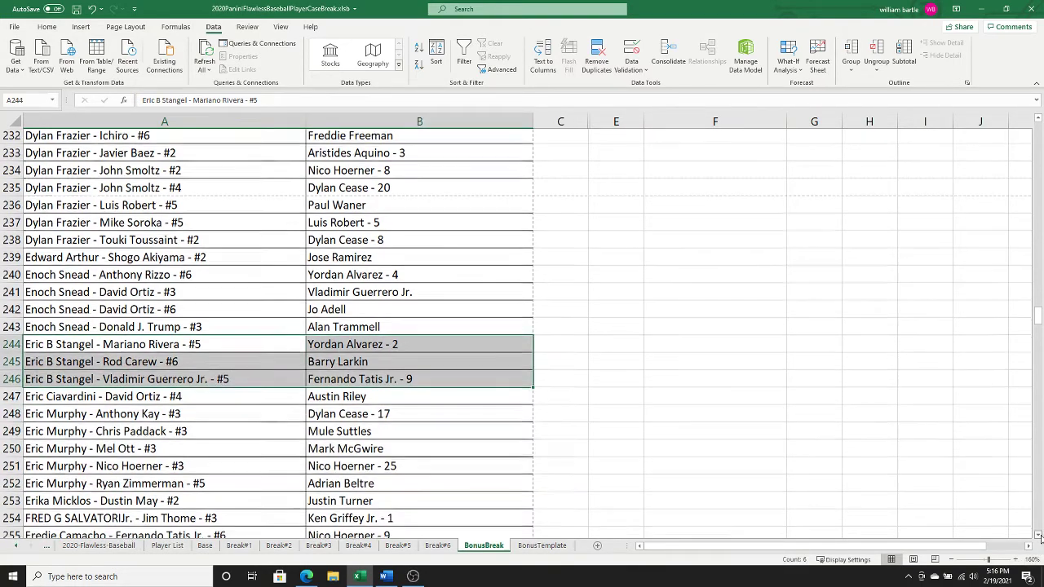
pyautogui.click(1039, 536)
pyautogui.click(1040, 536)
pyautogui.click(1039, 536)
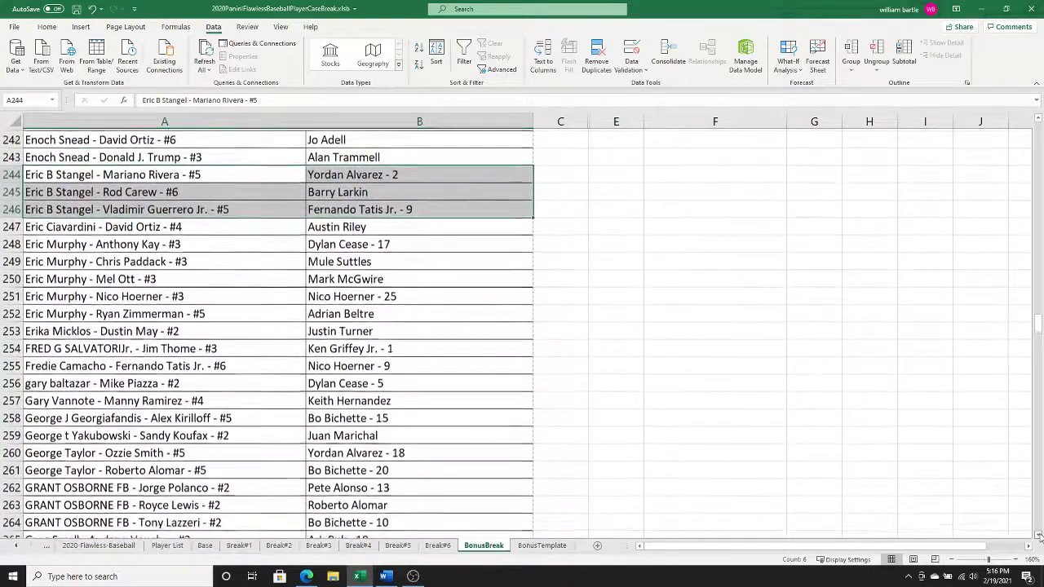
pyautogui.click(1039, 536)
pyautogui.click(1039, 536)
pyautogui.click(1040, 536)
pyautogui.click(1039, 536)
pyautogui.click(1039, 536)
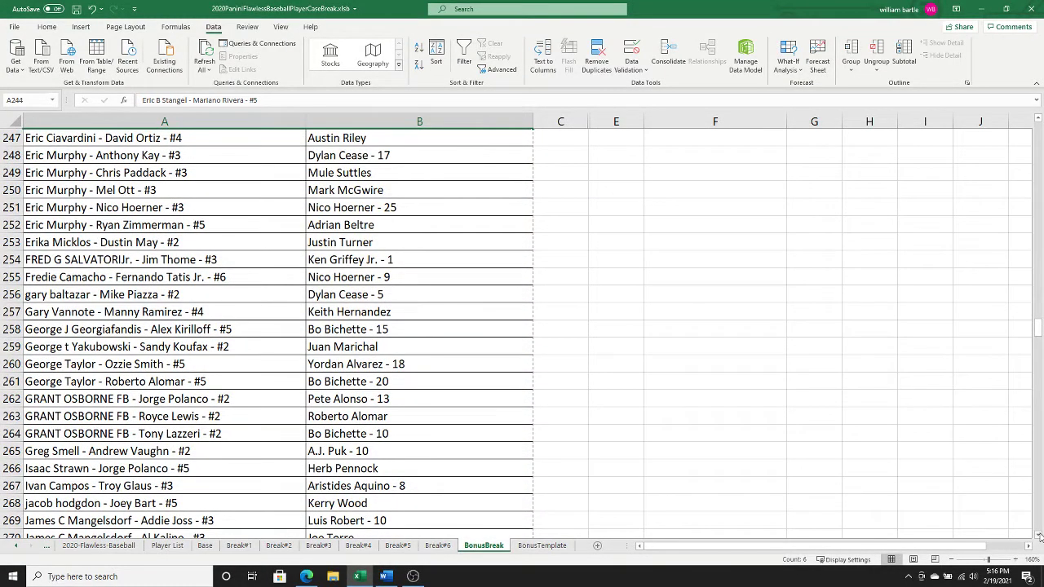
pyautogui.click(1039, 536)
pyautogui.click(1039, 536)
pyautogui.moveTo(240, 364); pyautogui.dragTo(322, 401)
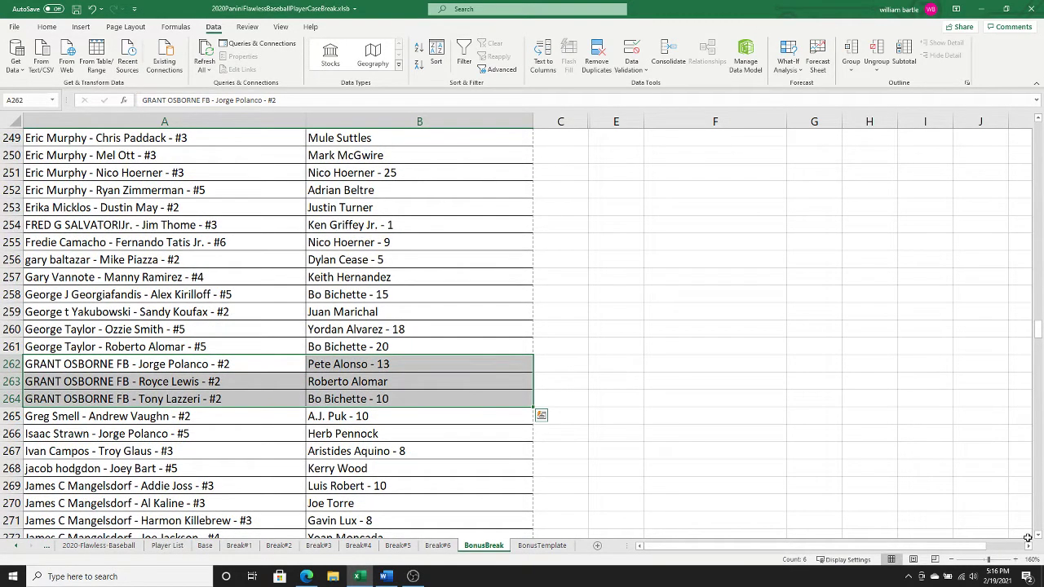
# - Review the pairings from row 265 through row 291 and highlight the large buyer group A269:B282
pyautogui.click(1038, 539)
pyautogui.click(1038, 538)
pyautogui.click(1039, 539)
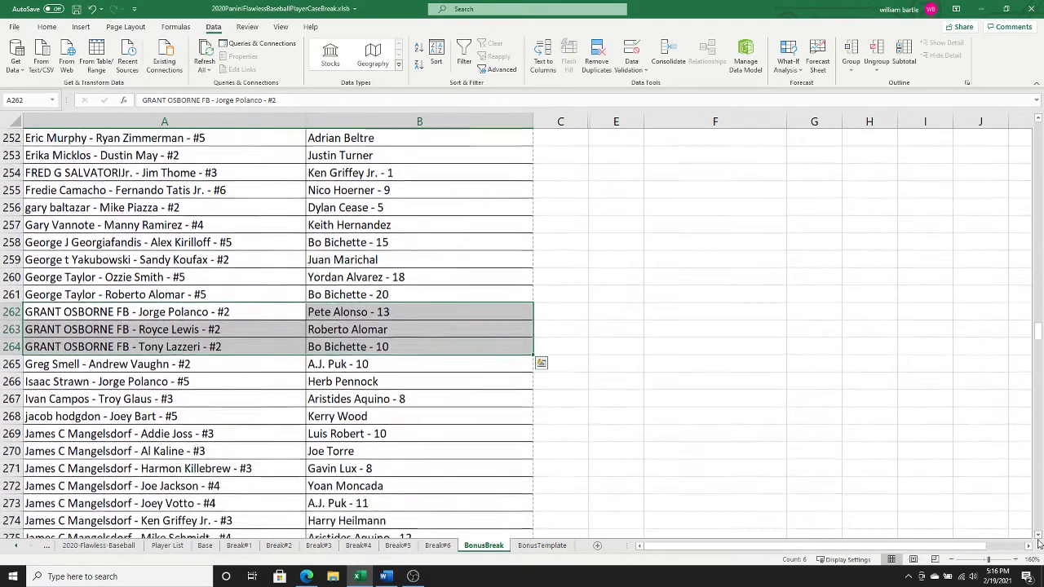
pyautogui.click(1039, 539)
pyautogui.click(1038, 538)
pyautogui.click(1038, 538)
pyautogui.click(1038, 539)
pyautogui.click(1038, 539)
pyautogui.click(1038, 539)
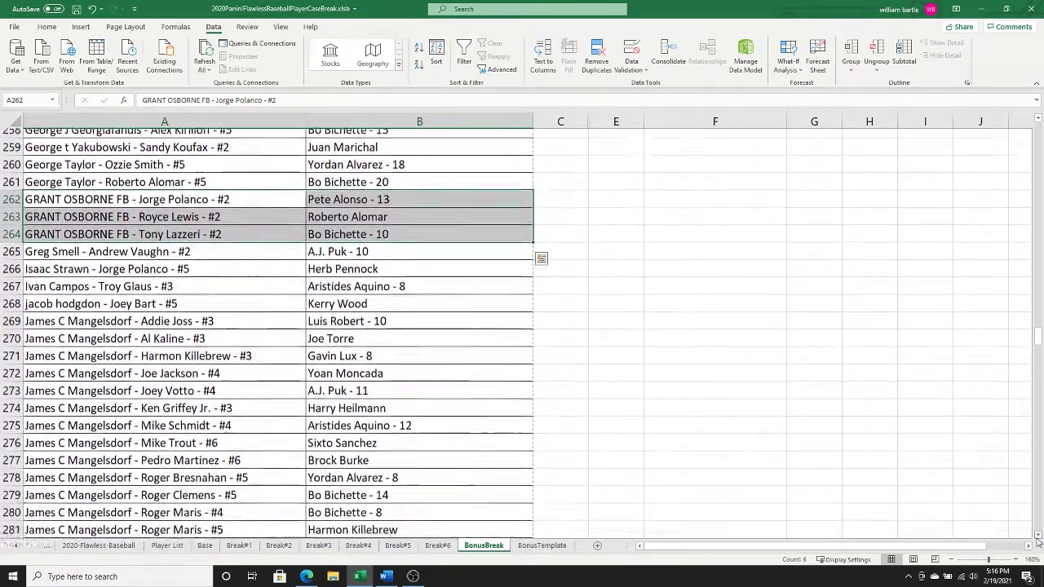
pyautogui.click(1038, 538)
pyautogui.click(1039, 539)
pyautogui.click(1039, 539)
pyautogui.click(1038, 538)
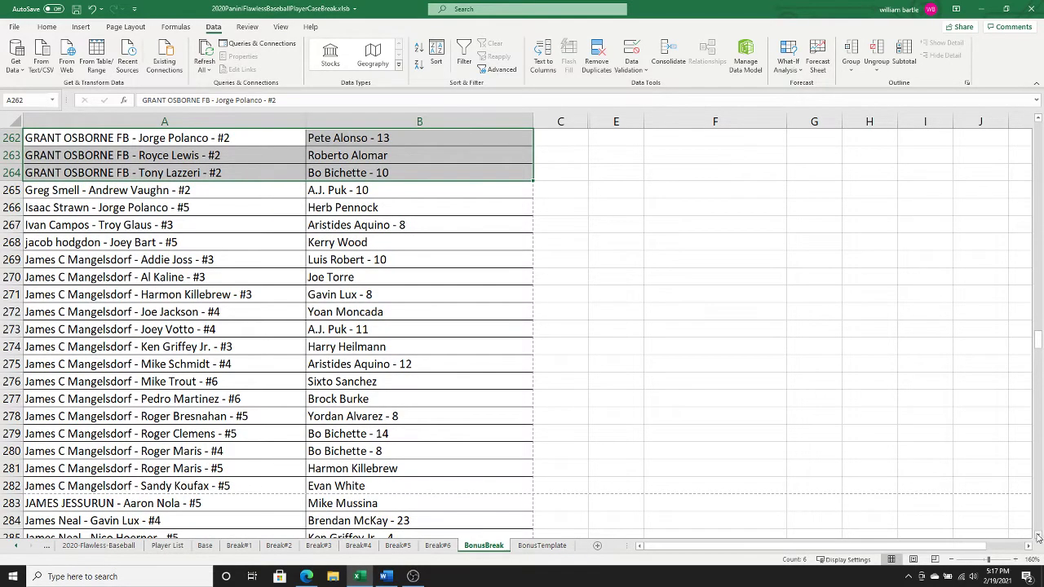
pyautogui.click(1038, 538)
pyautogui.click(1038, 538)
pyautogui.click(1039, 539)
pyautogui.click(1038, 538)
pyautogui.click(1038, 539)
pyautogui.click(1038, 539)
pyautogui.click(1038, 538)
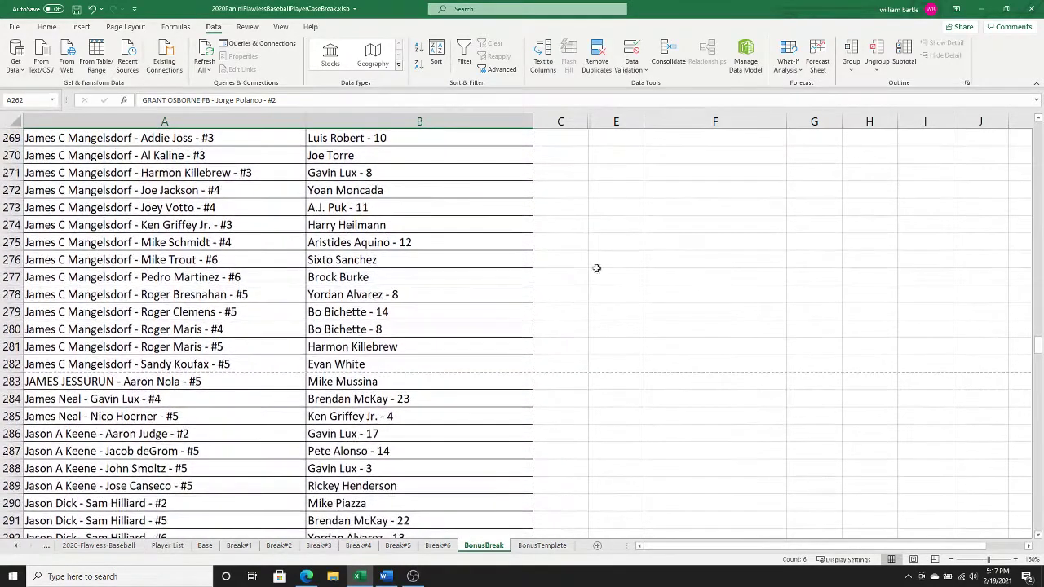
pyautogui.moveTo(285, 140); pyautogui.dragTo(381, 362)
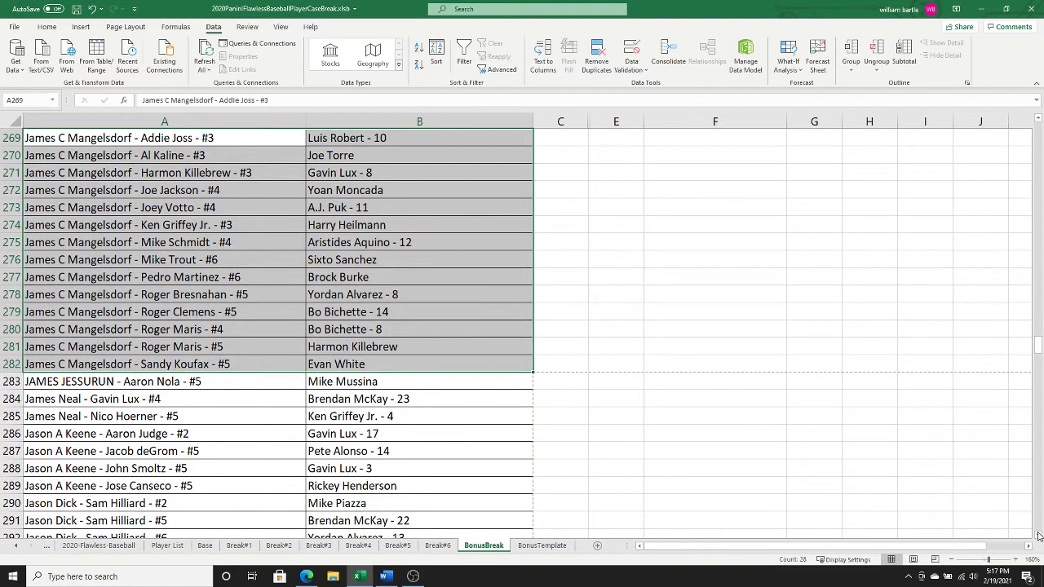
# - Review the pairings from row 283 through row 315, highlighting the buyer groups A303:B304 and A301:B302
pyautogui.scroll(-3, 1038, 535)
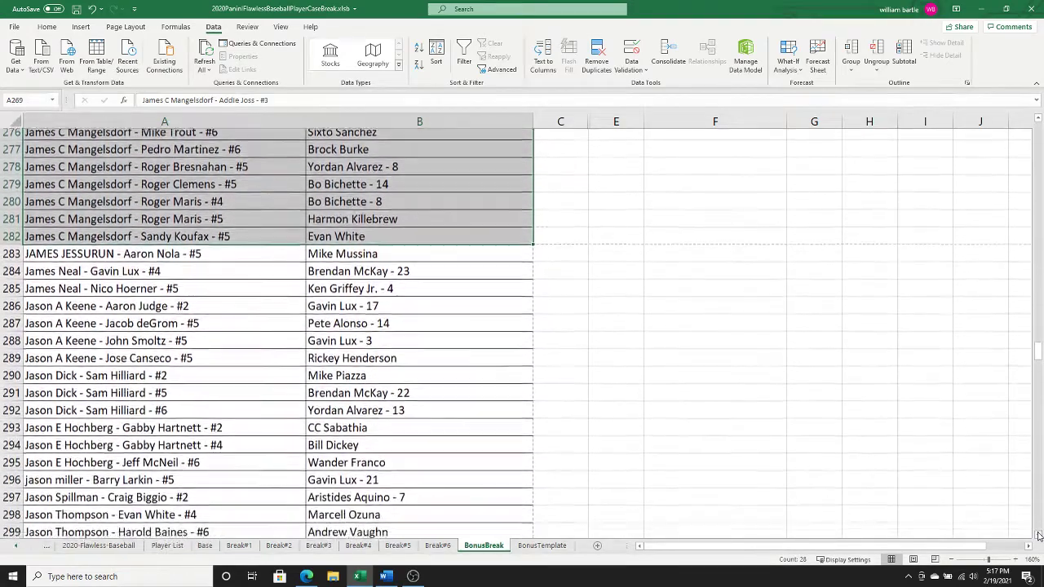
pyautogui.scroll(-2, 1039, 535)
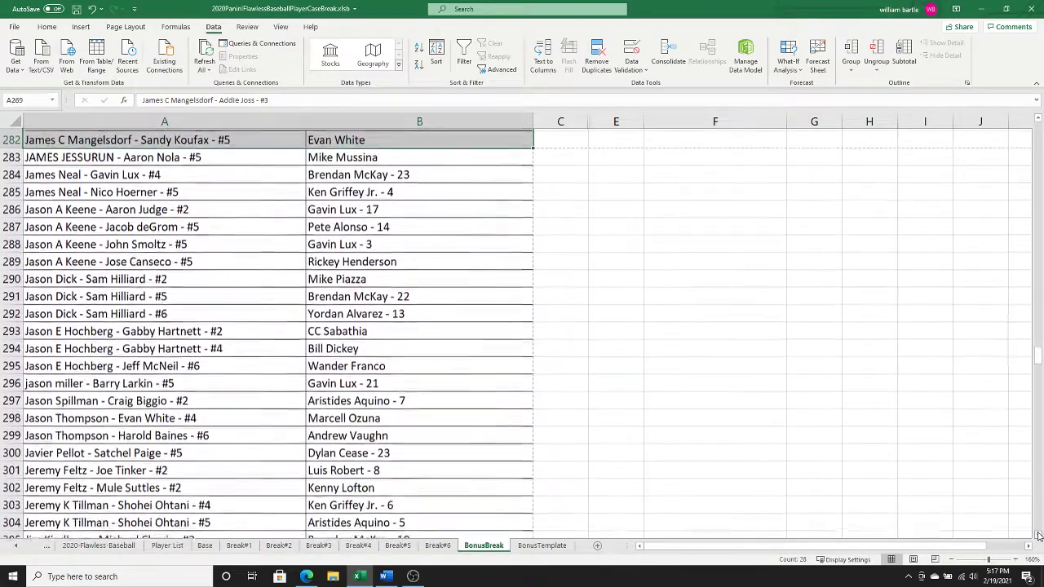
pyautogui.scroll(-1, 1038, 535)
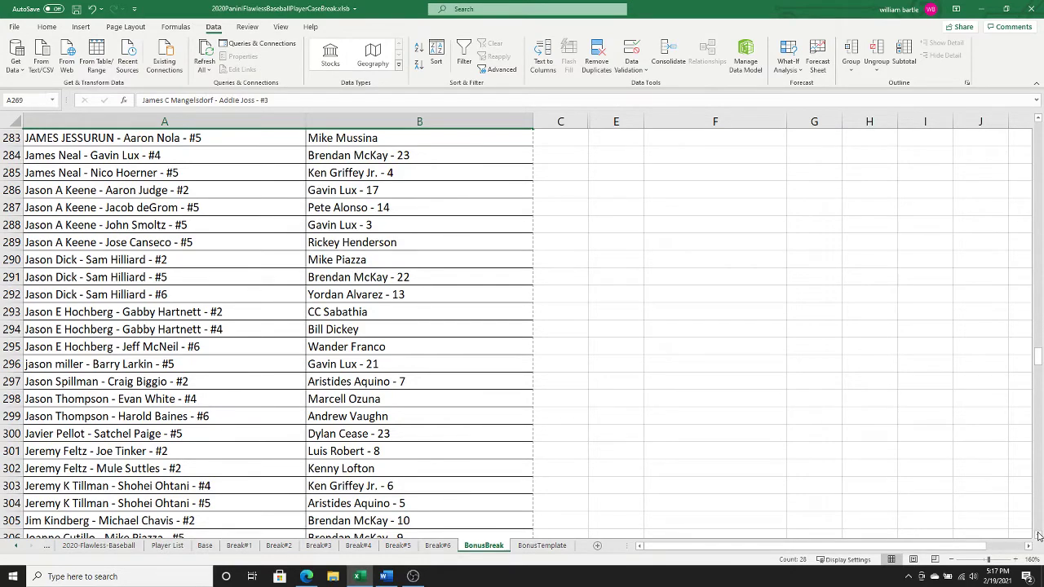
pyautogui.scroll(-2, 1039, 535)
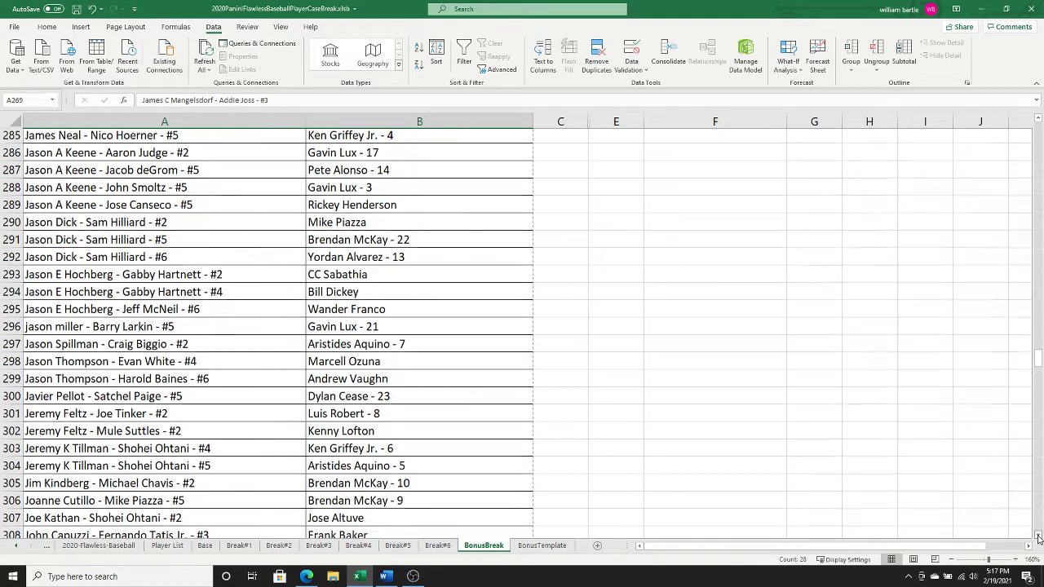
pyautogui.scroll(-3, 1038, 537)
pyautogui.scroll(-5, 1038, 537)
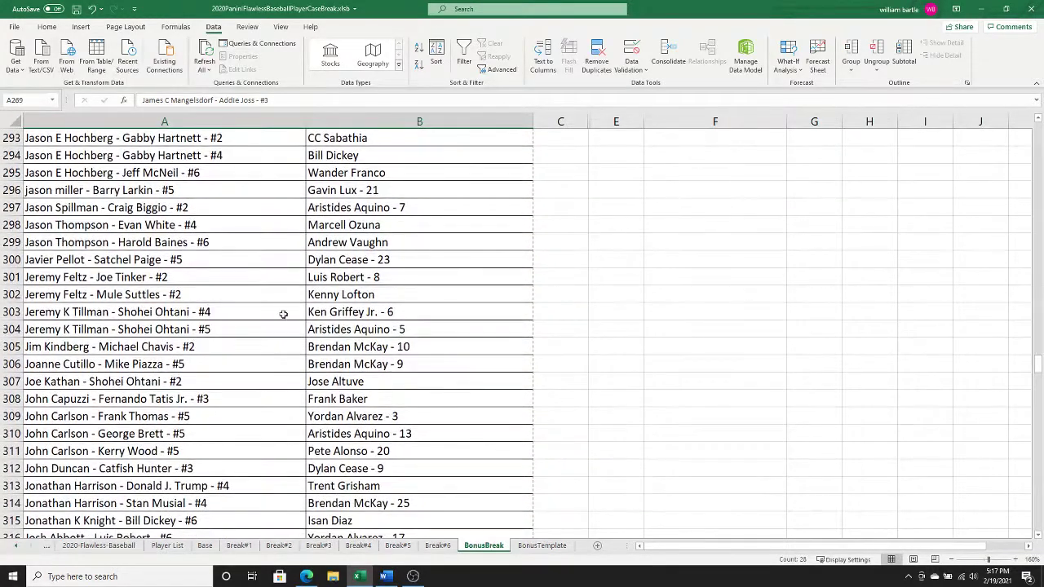
pyautogui.moveTo(284, 315); pyautogui.dragTo(336, 335)
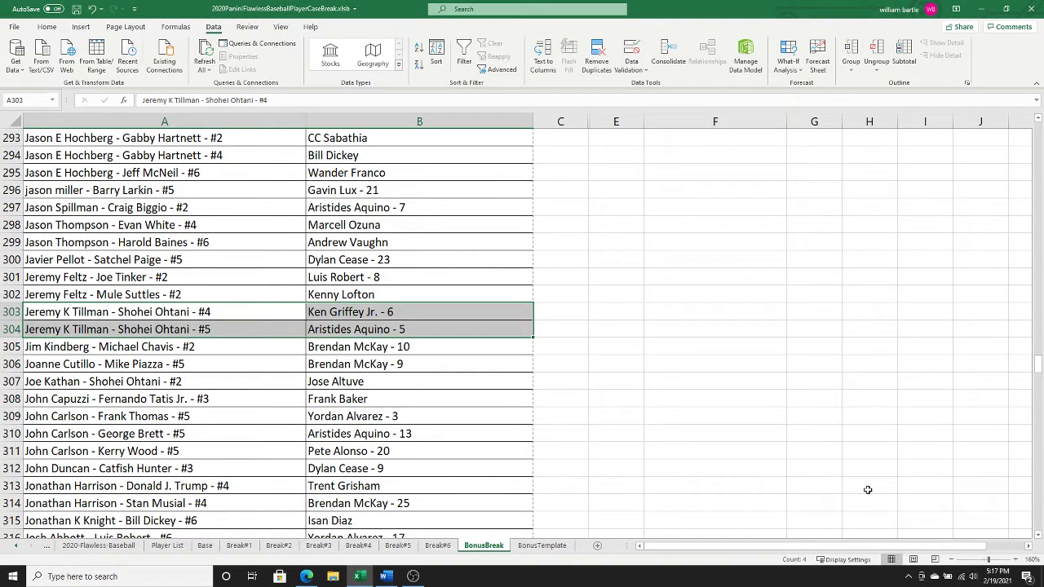
pyautogui.moveTo(267, 277); pyautogui.dragTo(336, 295)
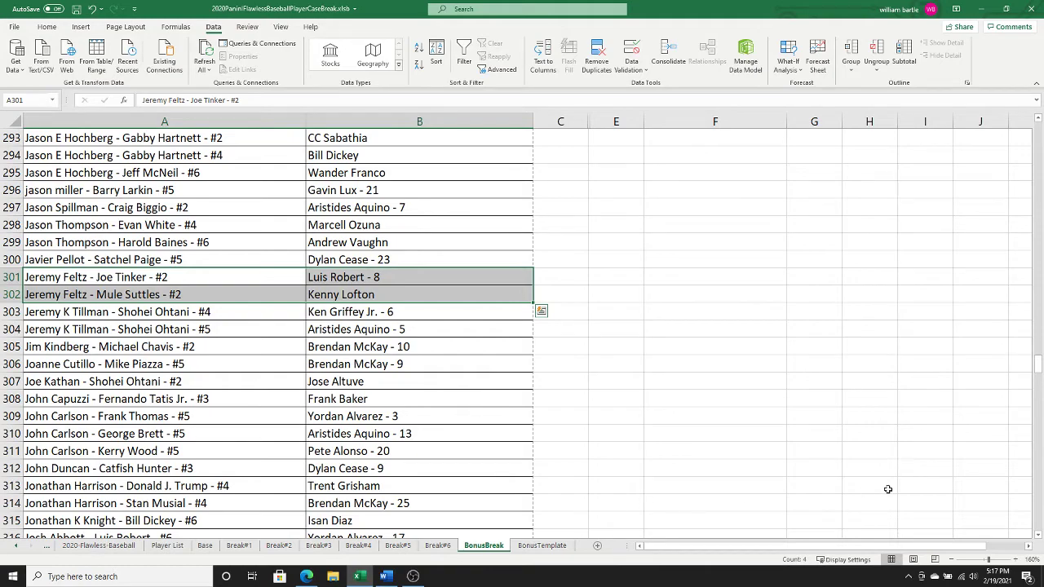
# - Review the pairings from row 305 through row 327 and highlight the buyer group A319:B321
pyautogui.scroll(-7, 1041, 539)
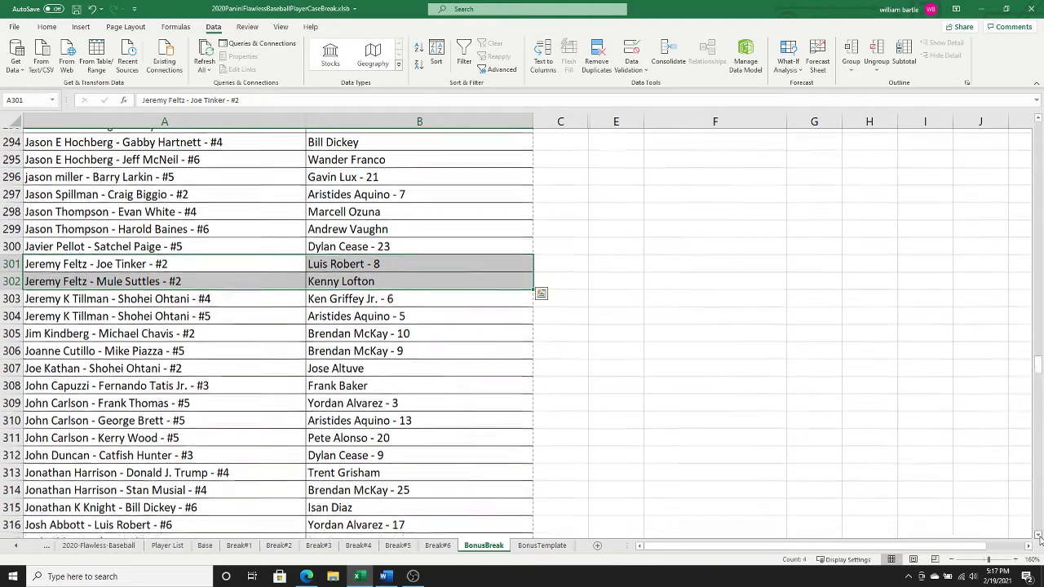
pyautogui.scroll(-2, 1041, 538)
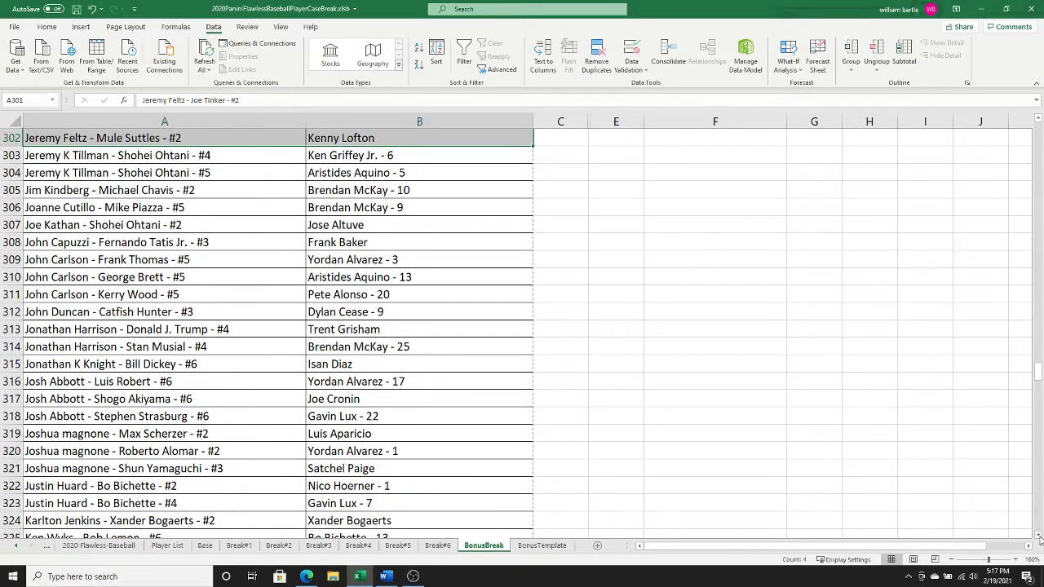
pyautogui.scroll(-3, 1041, 538)
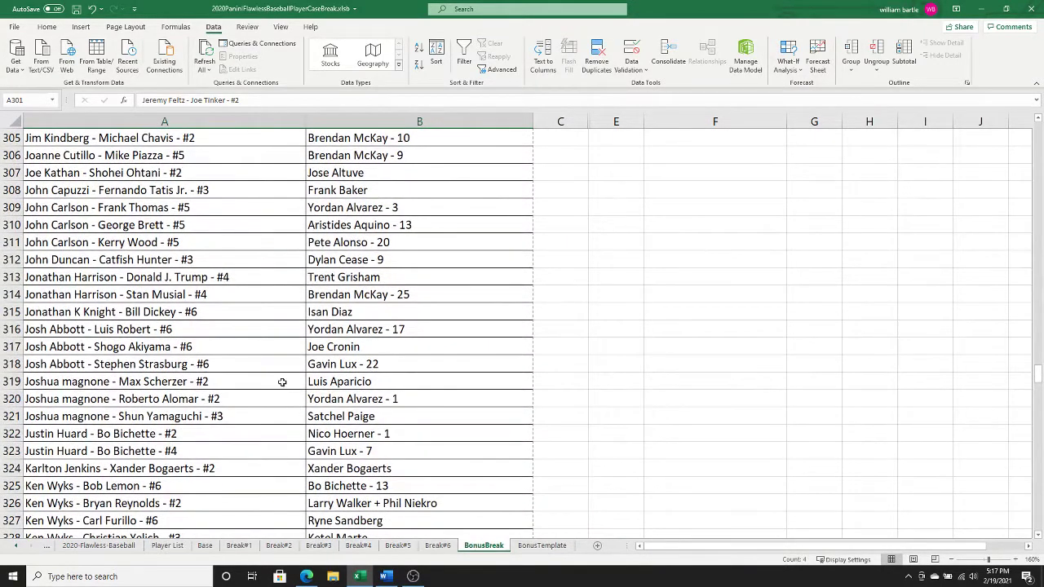
pyautogui.moveTo(281, 382); pyautogui.dragTo(391, 416)
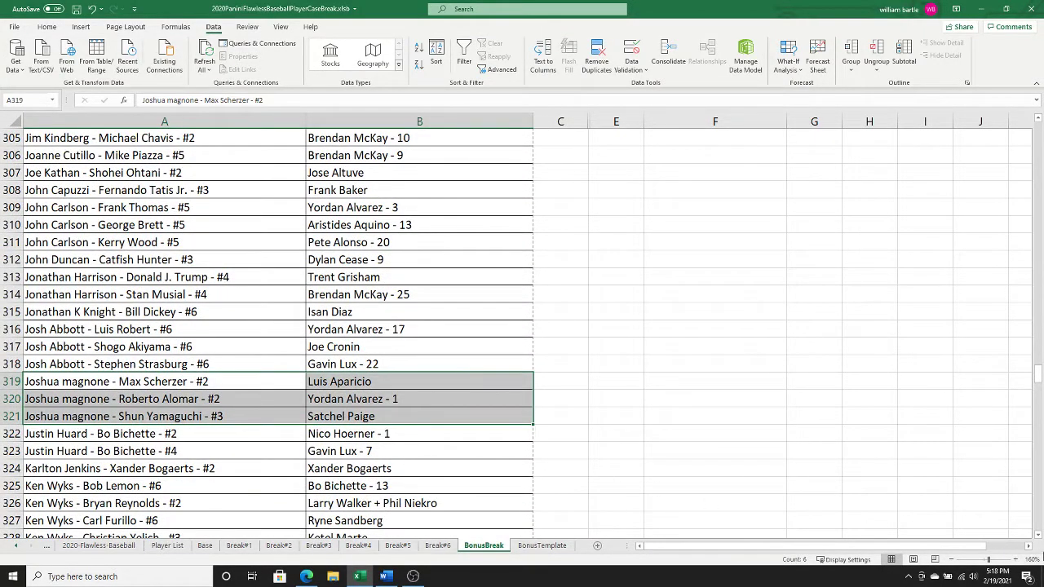
# - Review the pairings from row 322 through row 343 and highlight the large buyer group A325:B337
pyautogui.scroll(-8, 1040, 540)
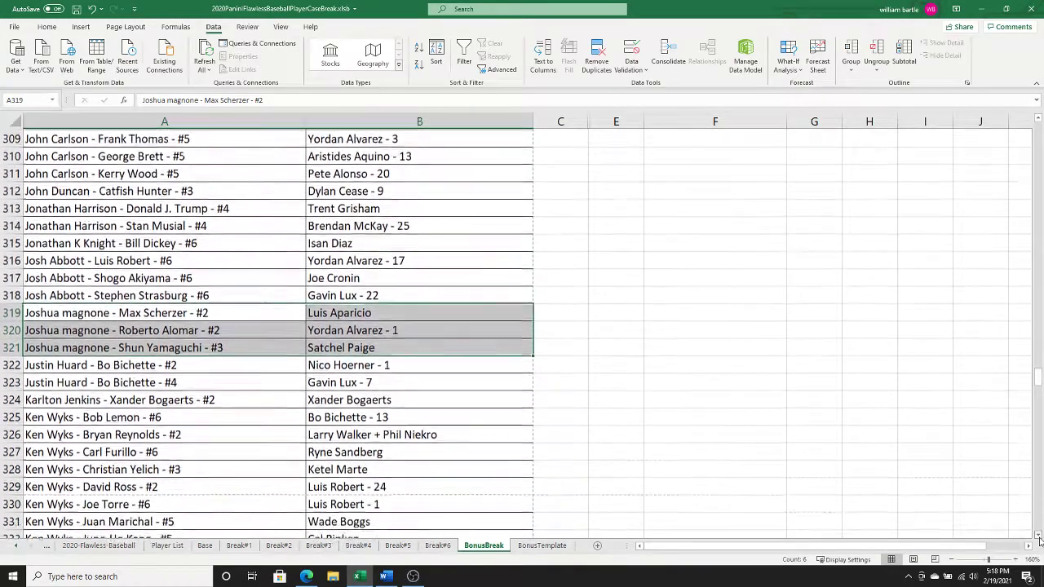
pyautogui.click(1039, 537)
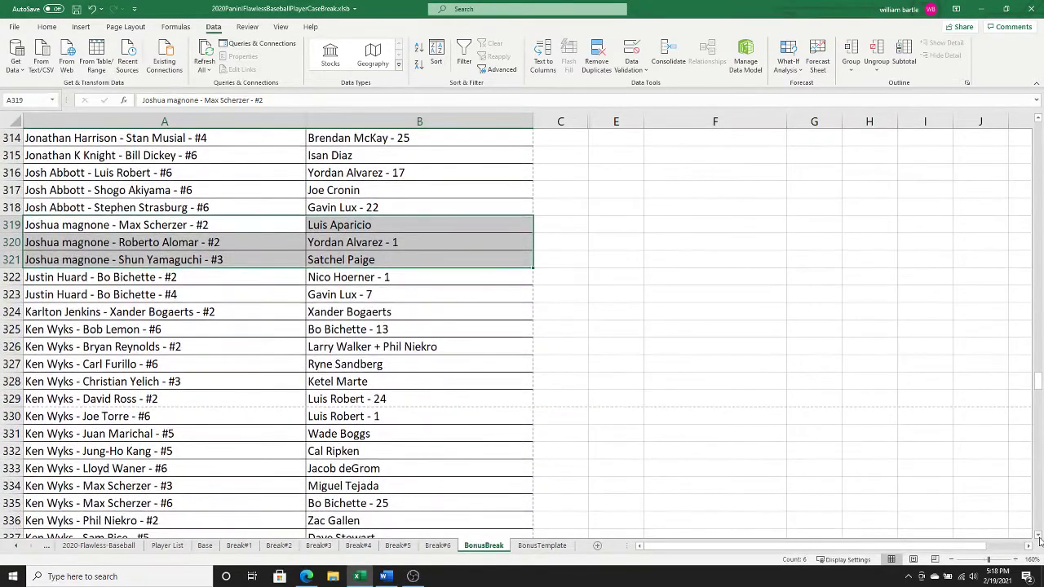
pyautogui.scroll(-7, 1040, 540)
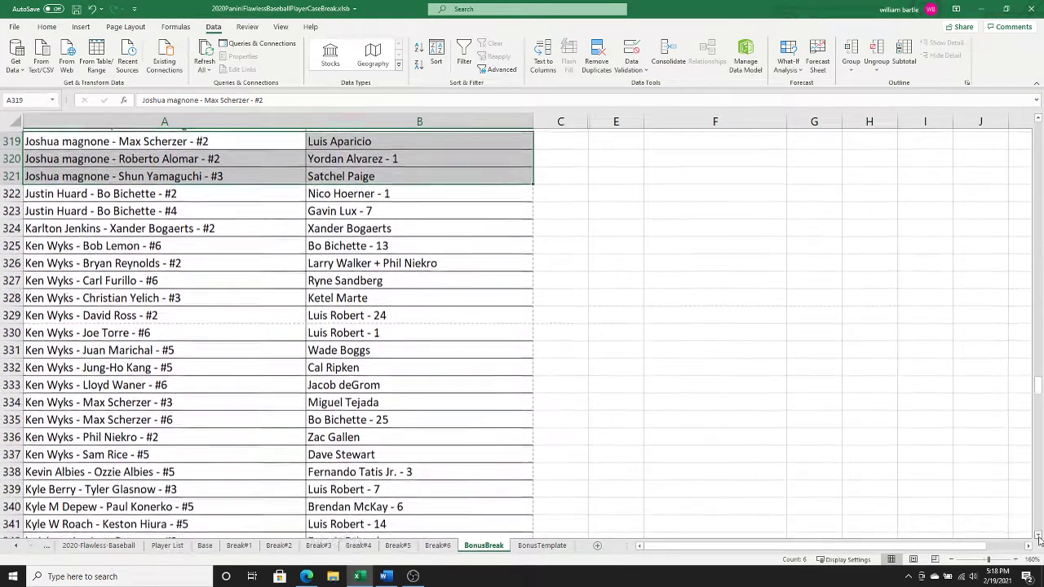
pyautogui.moveTo(281, 209); pyautogui.dragTo(356, 409)
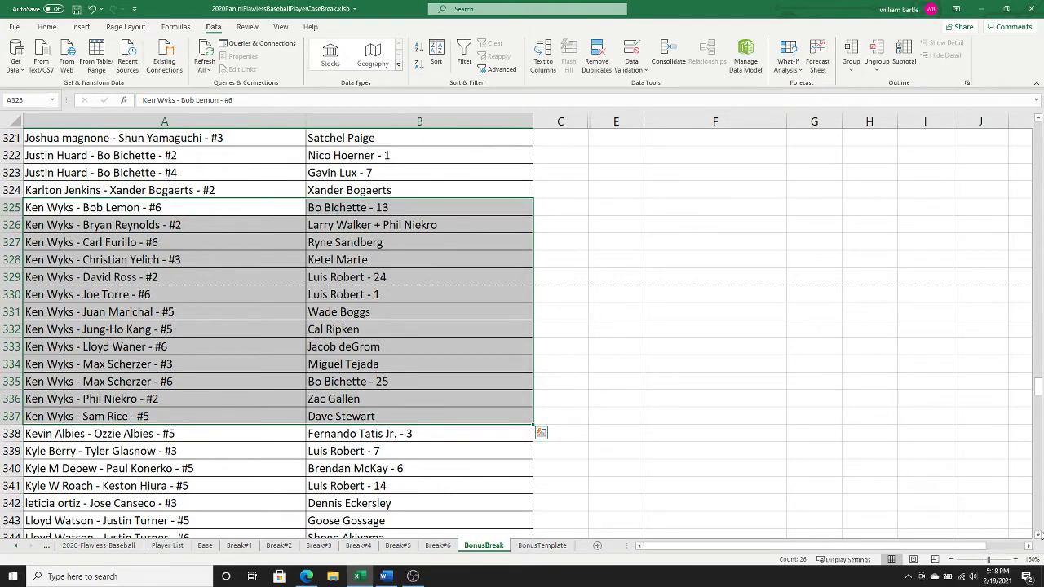
# - Review the pairings from row 338 through row 360, highlighting the buyer groups A349:B351, A352:B355 and A356:B356
pyautogui.click(1040, 536)
pyautogui.click(1040, 536)
pyautogui.click(1040, 536)
pyautogui.click(1040, 536)
pyautogui.click(1040, 536)
pyautogui.click(1040, 536)
pyautogui.click(1040, 536)
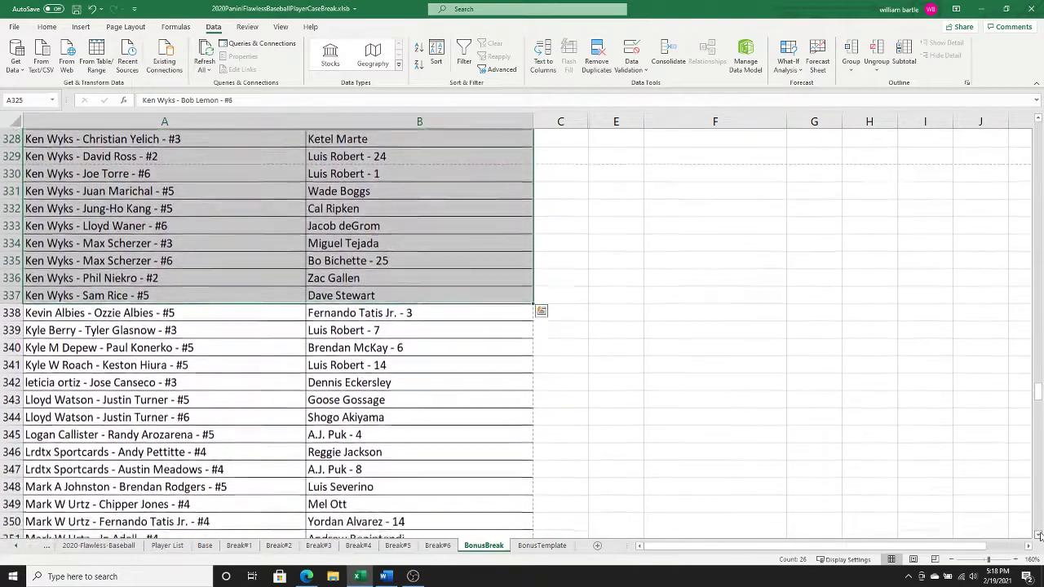
pyautogui.click(1040, 536)
pyautogui.click(1040, 536)
pyautogui.click(1040, 536)
pyautogui.click(1040, 536)
pyautogui.click(1040, 535)
pyautogui.click(1041, 536)
pyautogui.click(1040, 536)
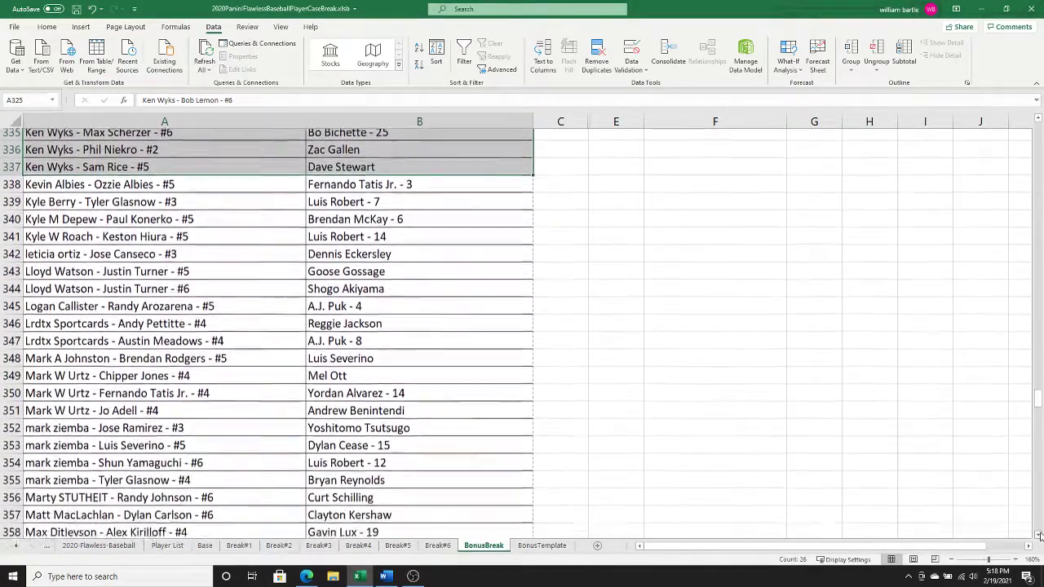
pyautogui.click(1040, 536)
pyautogui.click(1040, 536)
pyautogui.click(1040, 536)
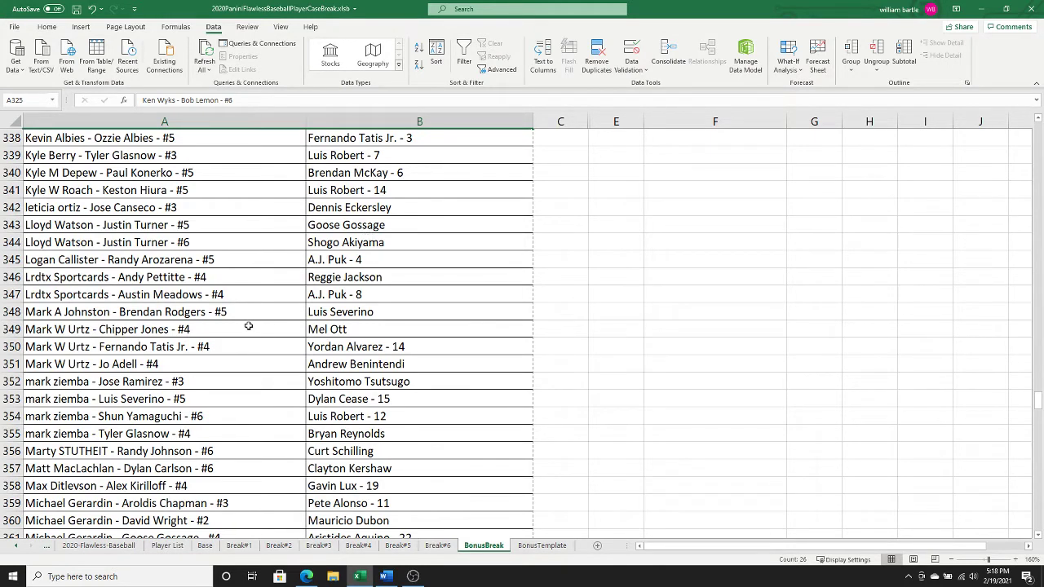
pyautogui.moveTo(248, 326); pyautogui.dragTo(343, 369)
pyautogui.moveTo(220, 386); pyautogui.dragTo(339, 434)
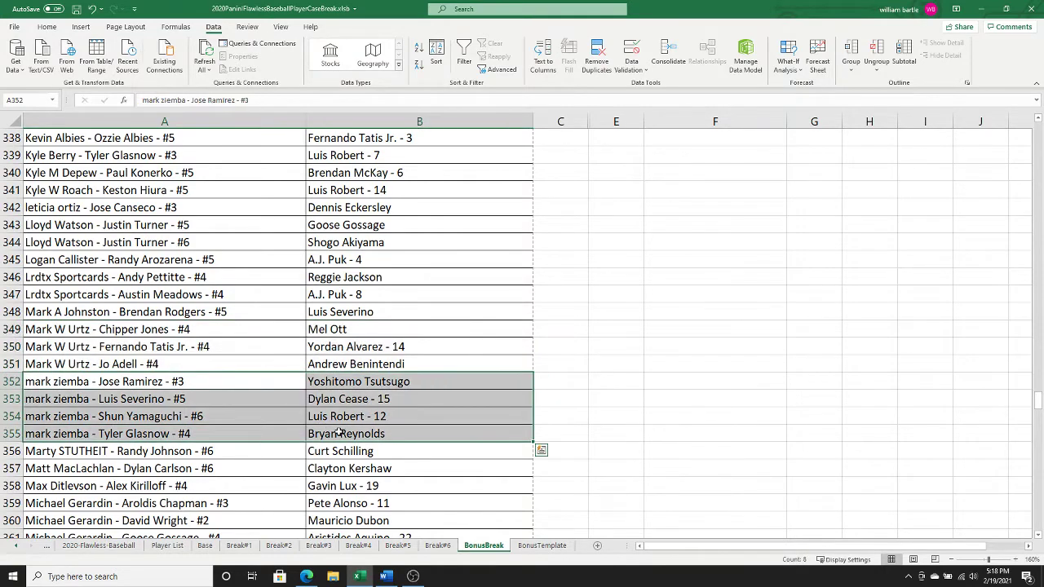
pyautogui.moveTo(272, 454); pyautogui.dragTo(347, 455)
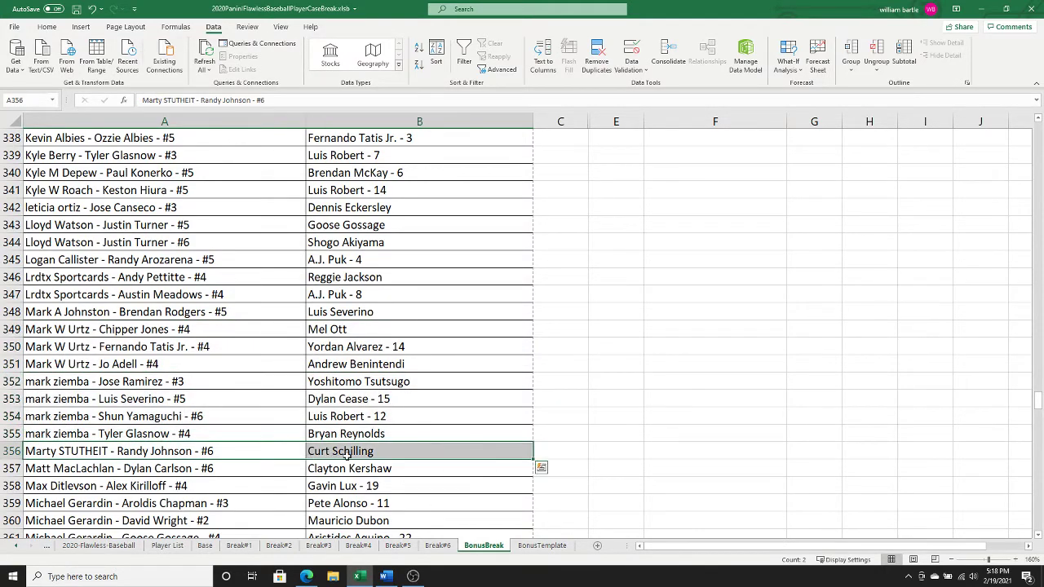
# - Review the pairings from row 341 through row 381 and highlight the buyer groups in A359:B372
pyautogui.click(1039, 537)
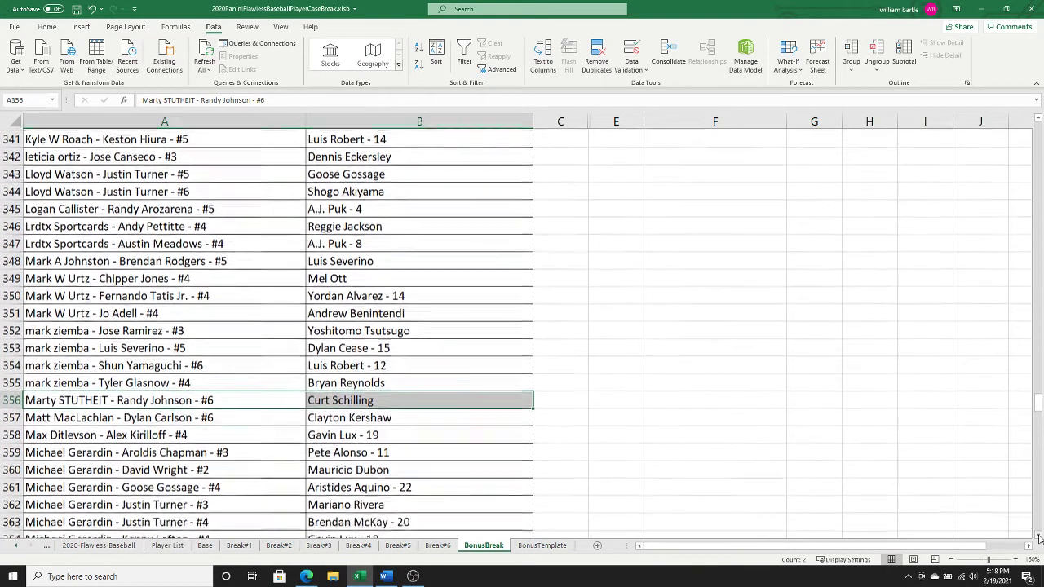
pyautogui.moveTo(1039, 537); pyautogui.dragTo(1039, 537)
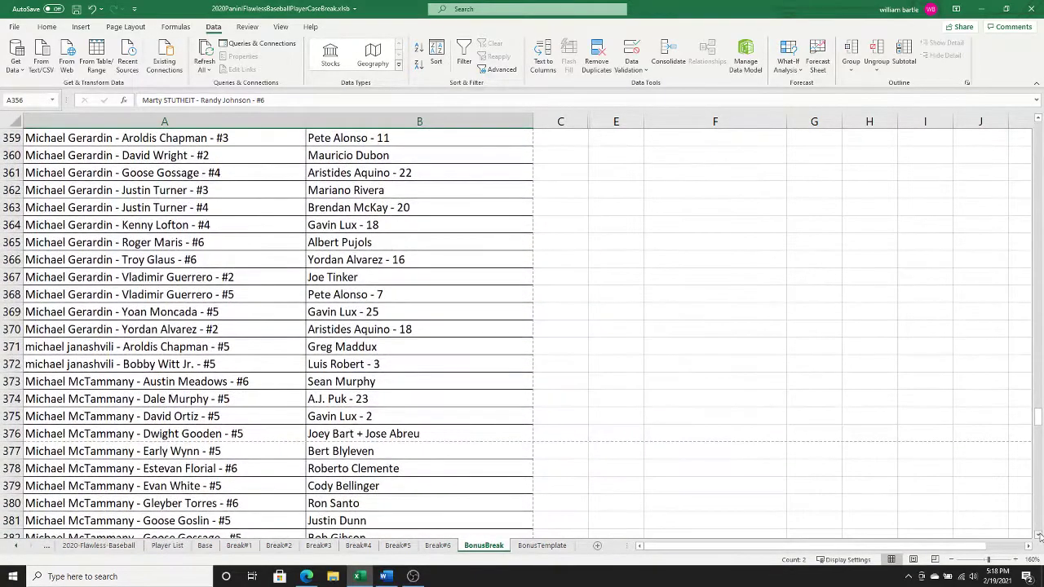
pyautogui.moveTo(172, 139); pyautogui.dragTo(382, 359)
pyautogui.hotkey('ctrl', 'c')
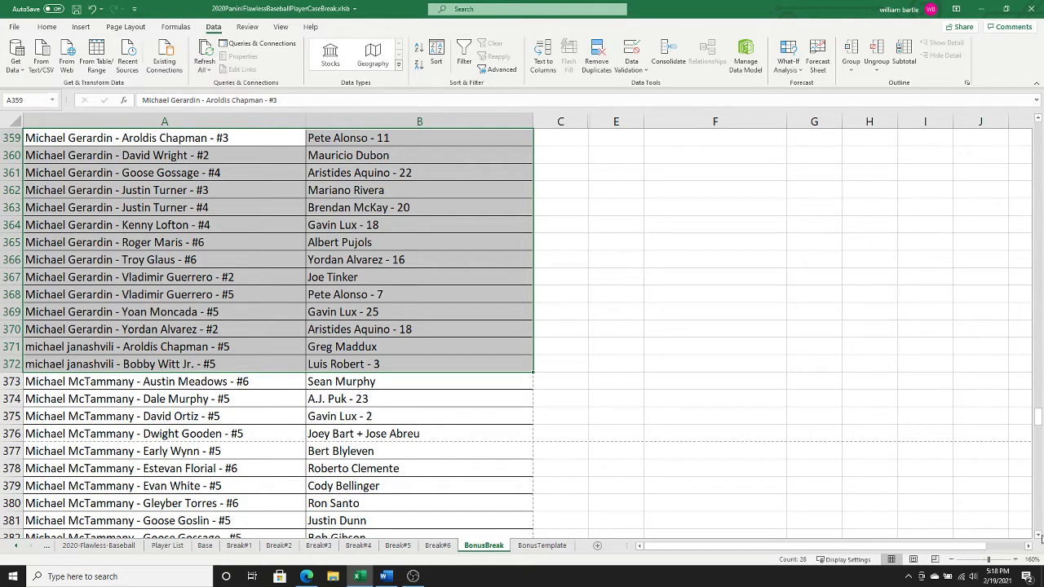
# - Review the pairings from row 373 through row 413, highlighting the buyer groups A373:B392 and A395:B399
pyautogui.scroll(-3, 1038, 536)
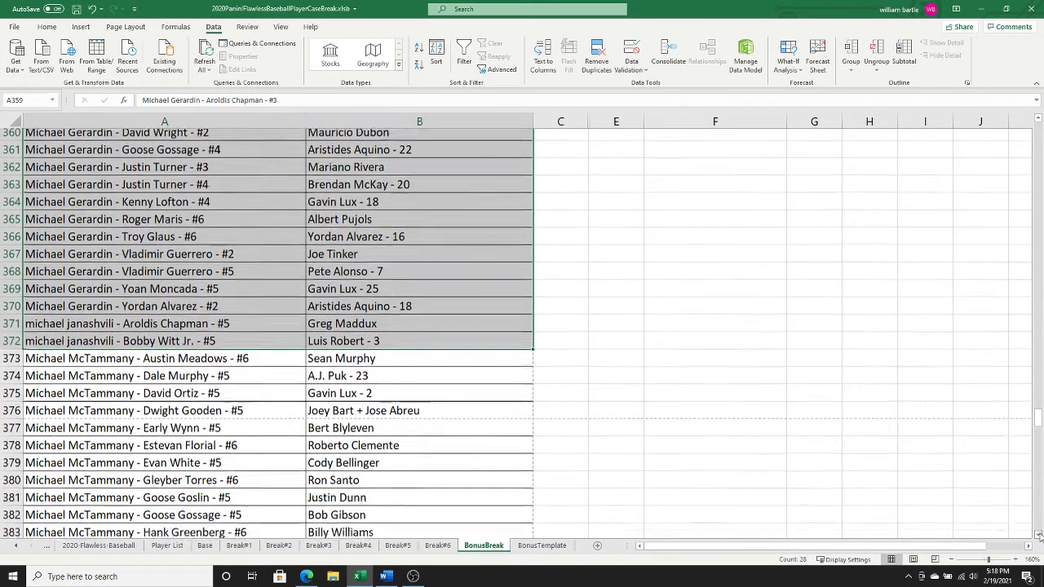
pyautogui.scroll(-2, 1039, 536)
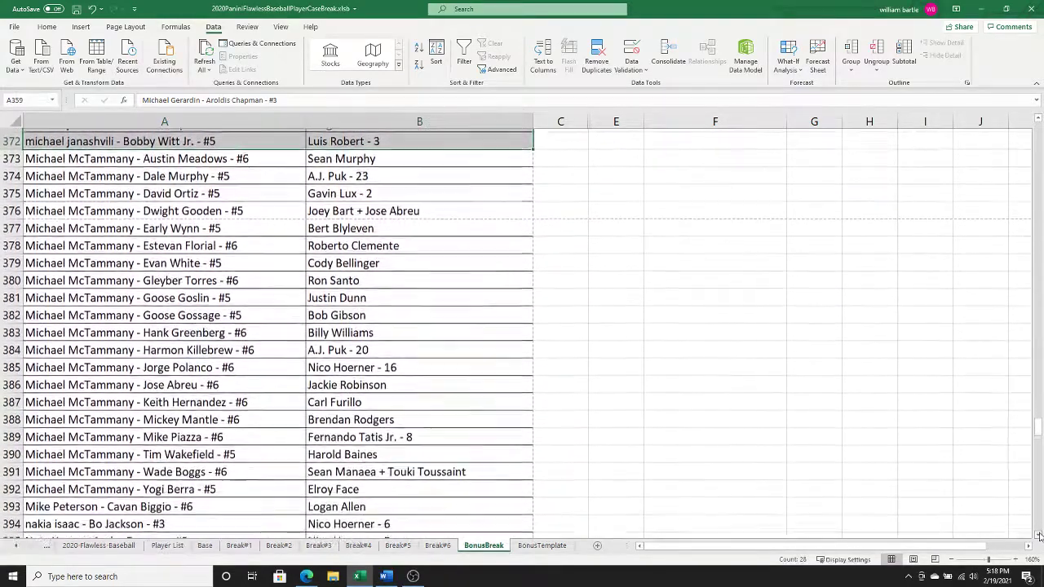
pyautogui.moveTo(237, 143); pyautogui.dragTo(416, 468)
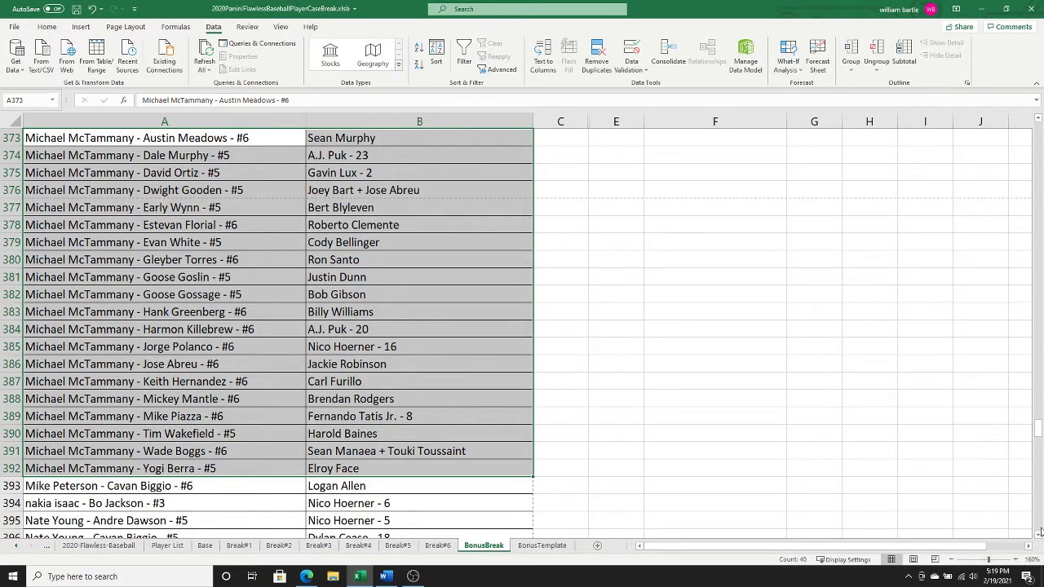
pyautogui.moveTo(1039, 532); pyautogui.dragTo(1039, 540)
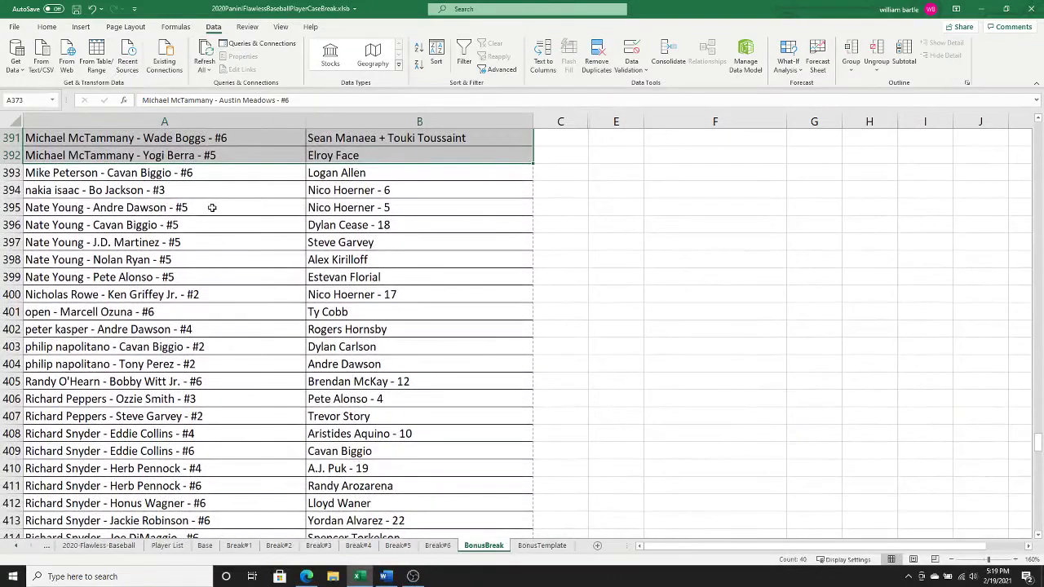
pyautogui.moveTo(211, 208); pyautogui.dragTo(321, 276)
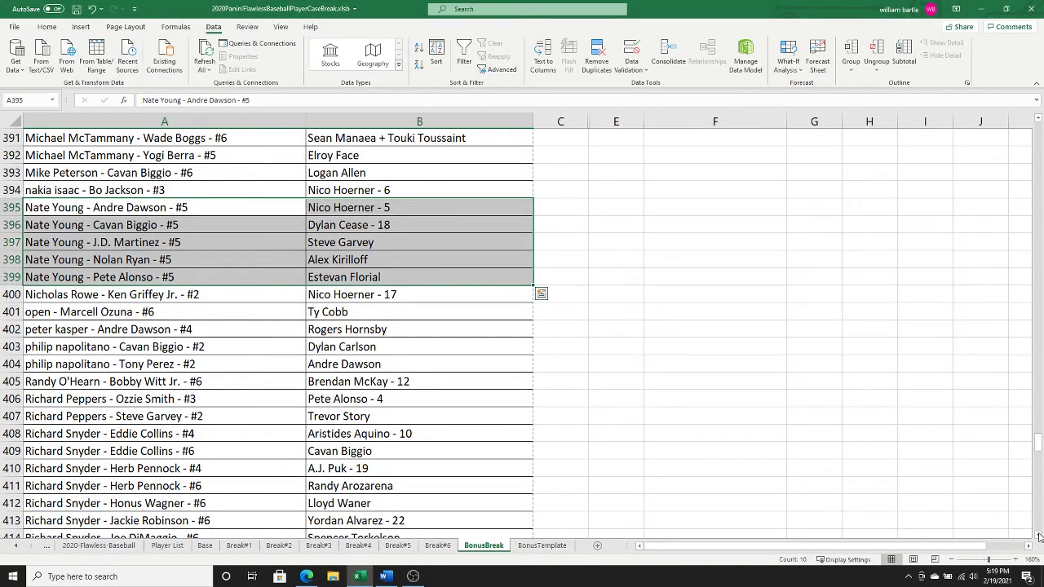
# - Review the pairings from row 401 through row 423, highlighting the buyer groups A406:B407 and A408:B416
pyautogui.moveTo(1039, 536); pyautogui.dragTo(1040, 536)
pyautogui.moveTo(274, 228); pyautogui.dragTo(392, 245)
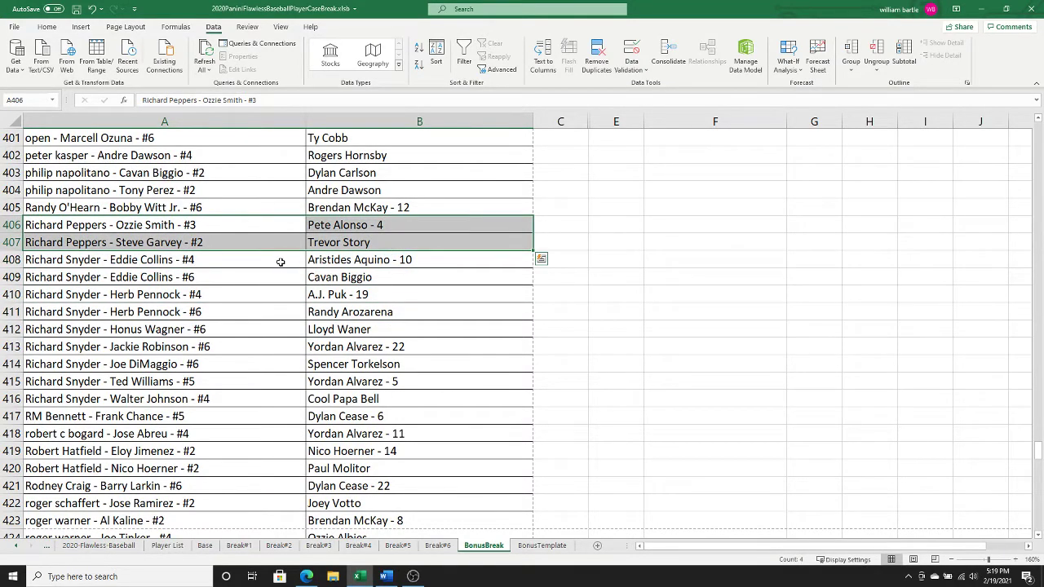
pyautogui.moveTo(280, 262); pyautogui.dragTo(344, 395)
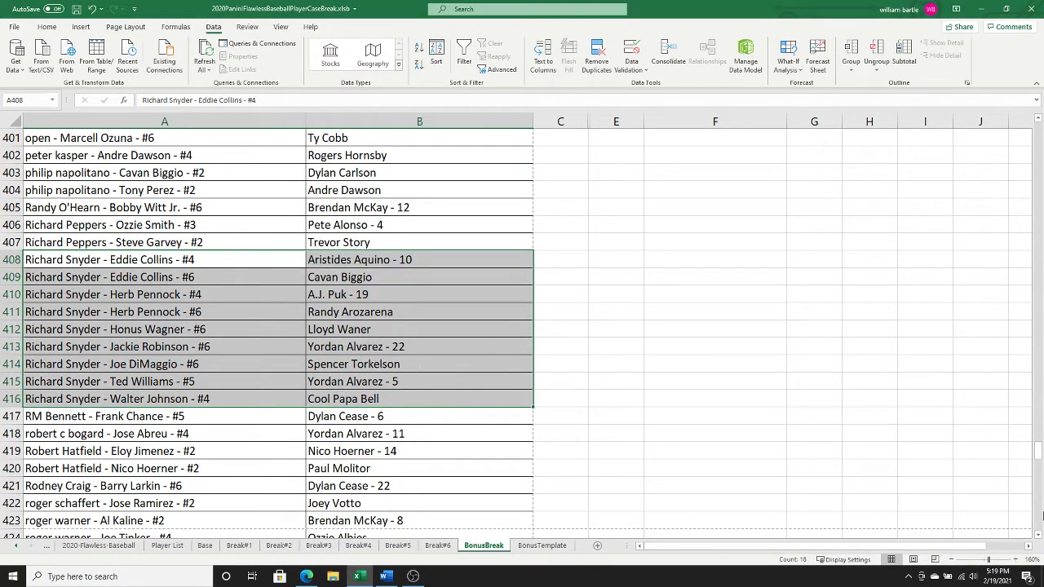
# - Review the pairings from row 417 through row 463 and highlight the buyer group A446:B454
pyautogui.scroll(-3, 1037, 536)
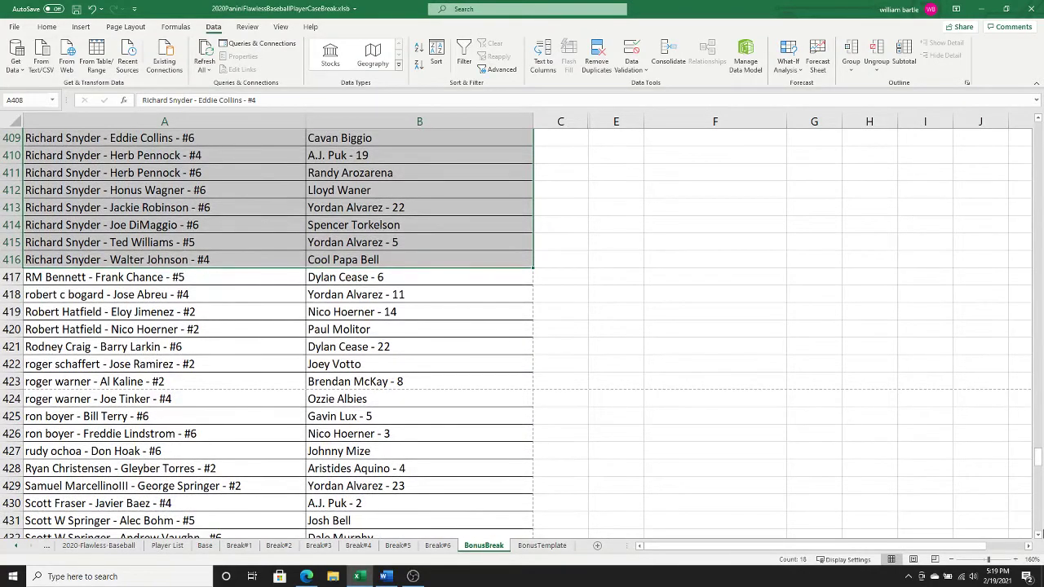
pyautogui.scroll(-2, 1039, 538)
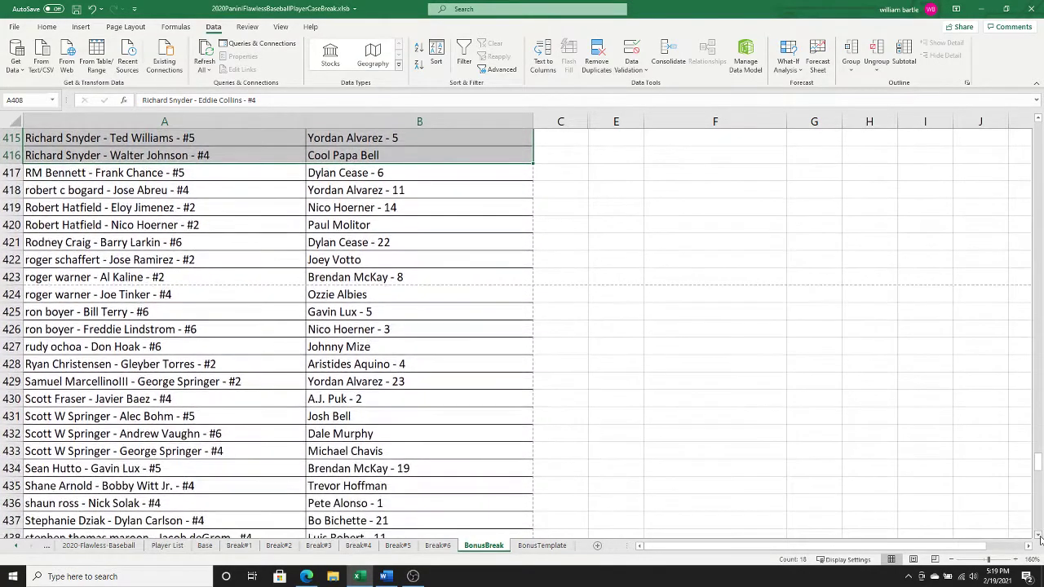
pyautogui.scroll(-3, 1039, 538)
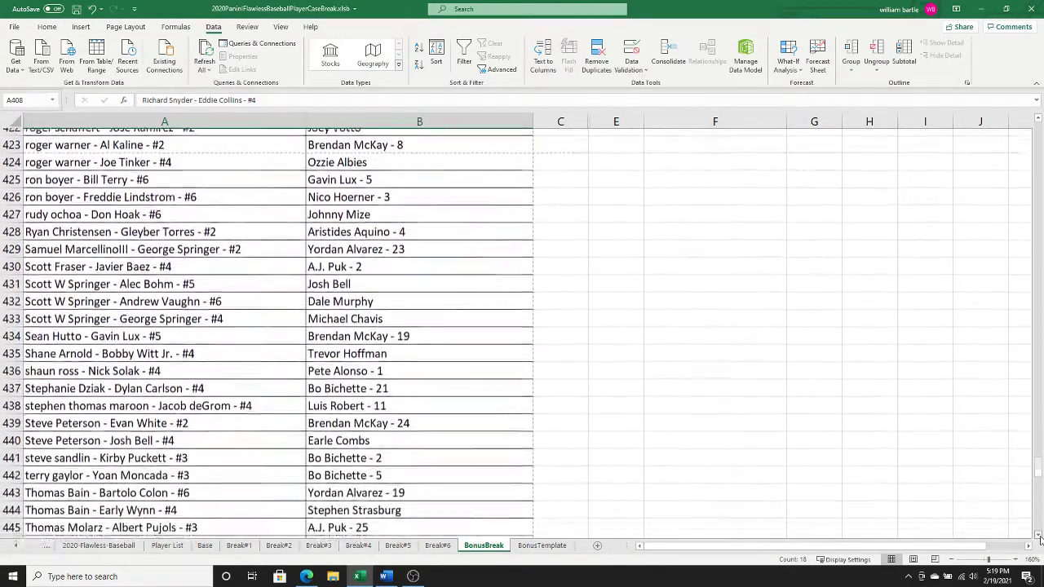
pyautogui.scroll(-2, 1040, 538)
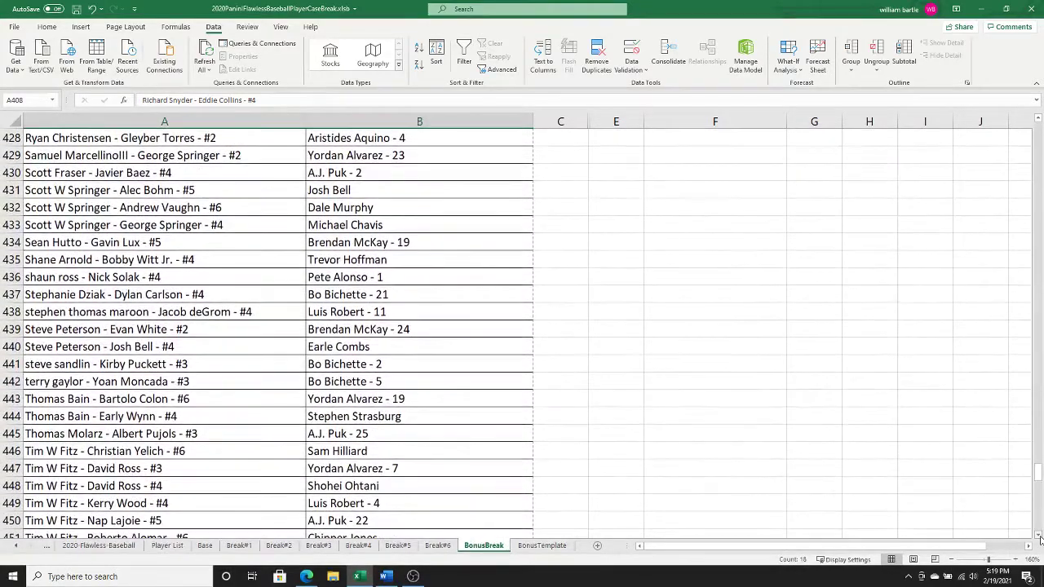
pyautogui.scroll(-4, 1038, 538)
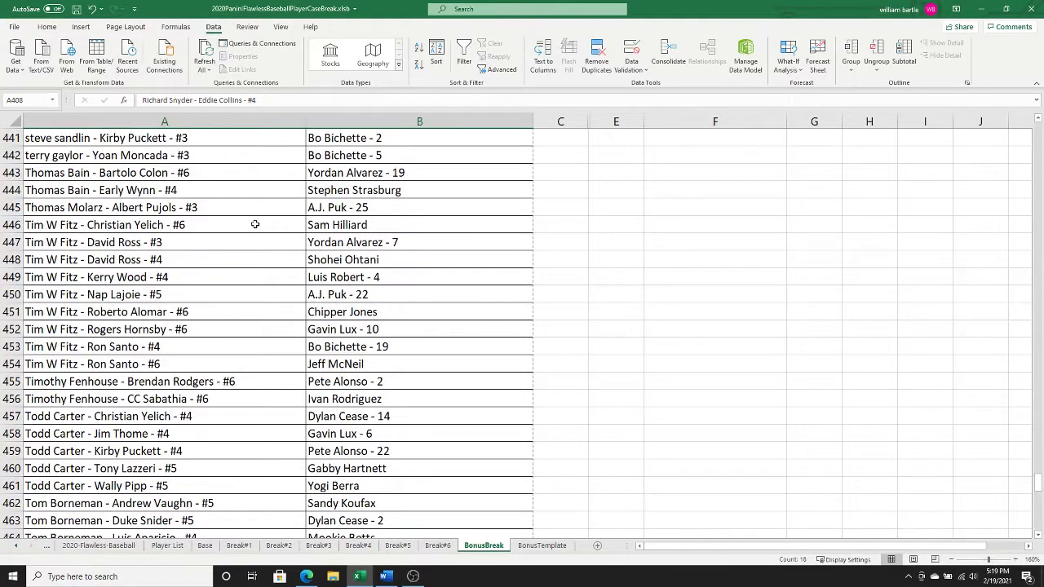
pyautogui.moveTo(256, 224); pyautogui.dragTo(362, 364)
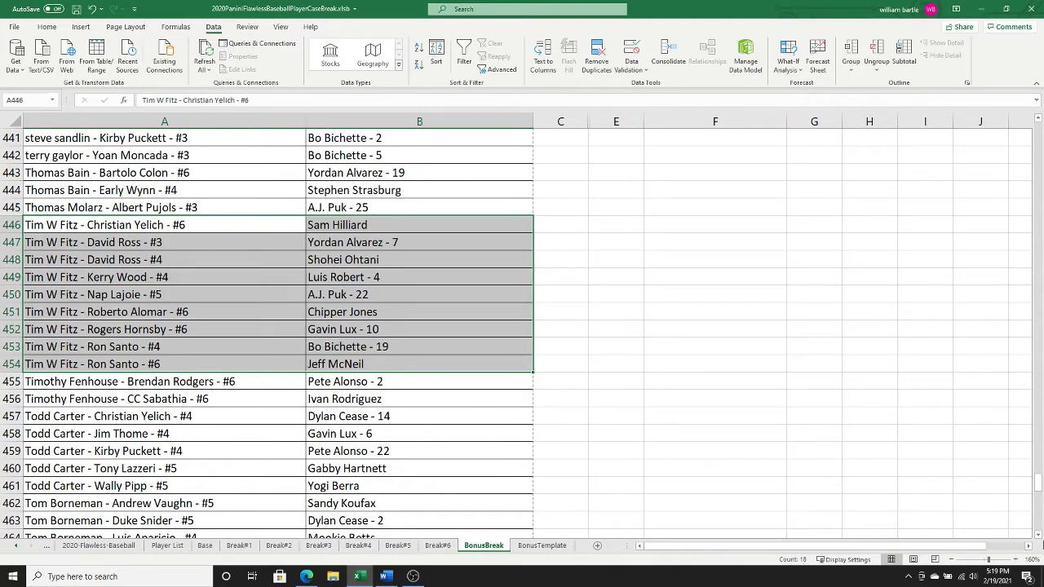
# - Review the pairings from row 452 through row 482, highlighting the buyer groups A462:B464 and A466:B479
pyautogui.moveTo(1040, 535); pyautogui.dragTo(1040, 539)
pyautogui.moveTo(249, 243); pyautogui.dragTo(322, 295)
pyautogui.moveTo(259, 226); pyautogui.dragTo(322, 349)
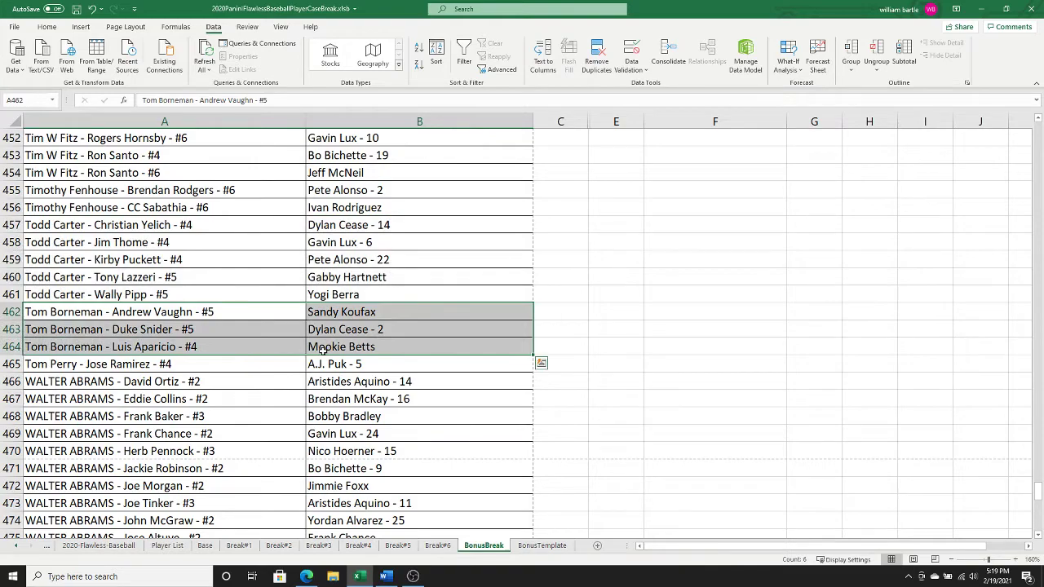
pyautogui.moveTo(1038, 538); pyautogui.dragTo(1037, 539)
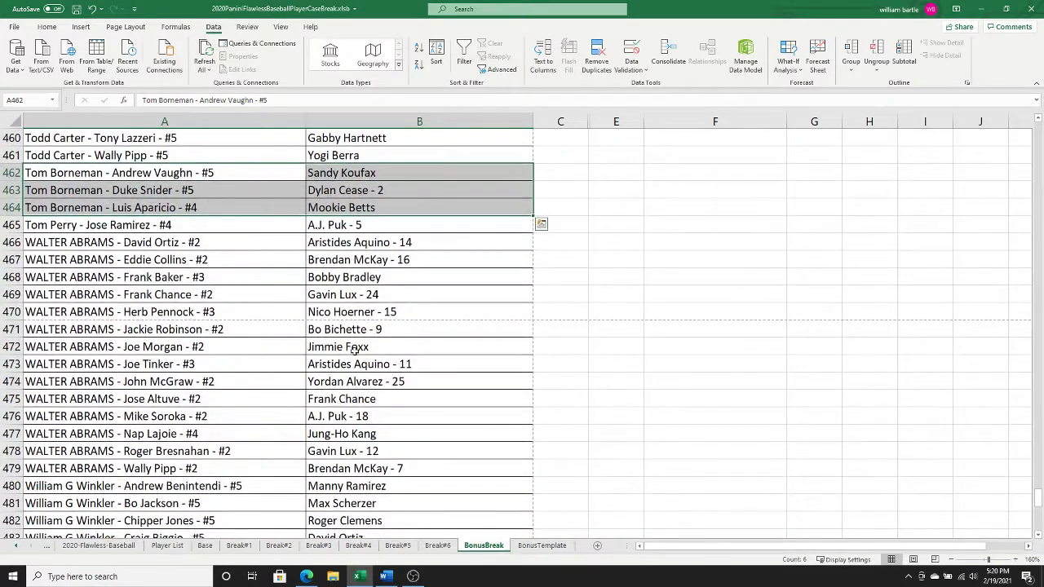
pyautogui.moveTo(242, 242); pyautogui.dragTo(351, 466)
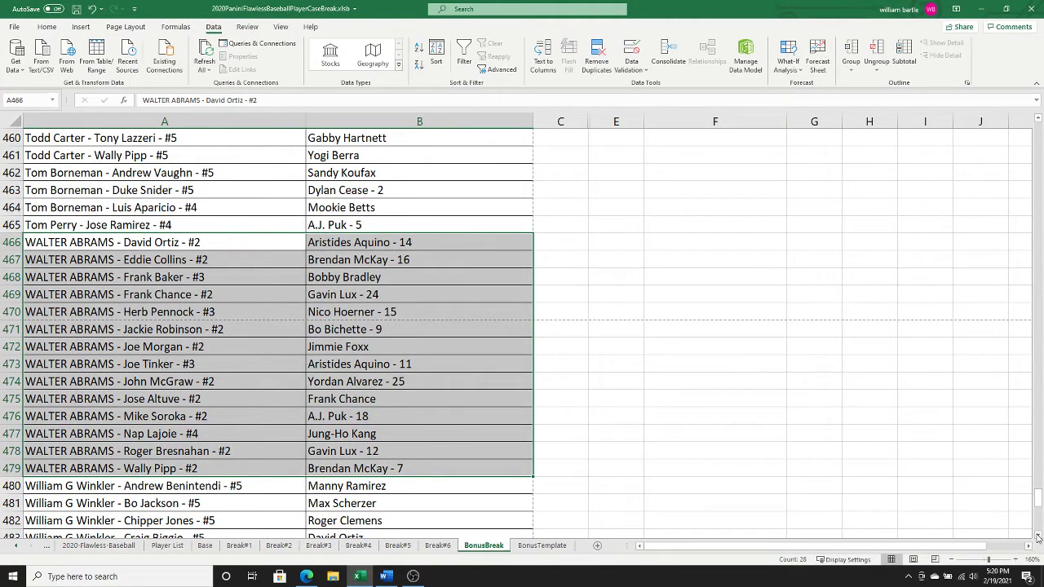
# - Review the remaining pairings through row 511, highlighting the buyer groups A480:B489 and A492:B511
pyautogui.moveTo(1038, 537); pyautogui.dragTo(1037, 536)
pyautogui.moveTo(199, 190); pyautogui.dragTo(324, 352)
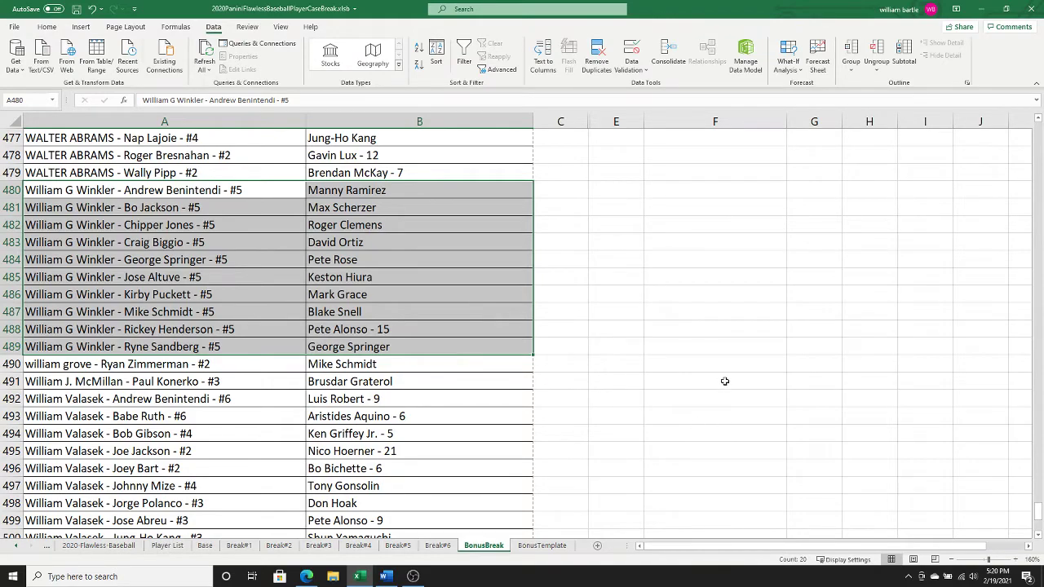
pyautogui.scroll(-3, 1039, 536)
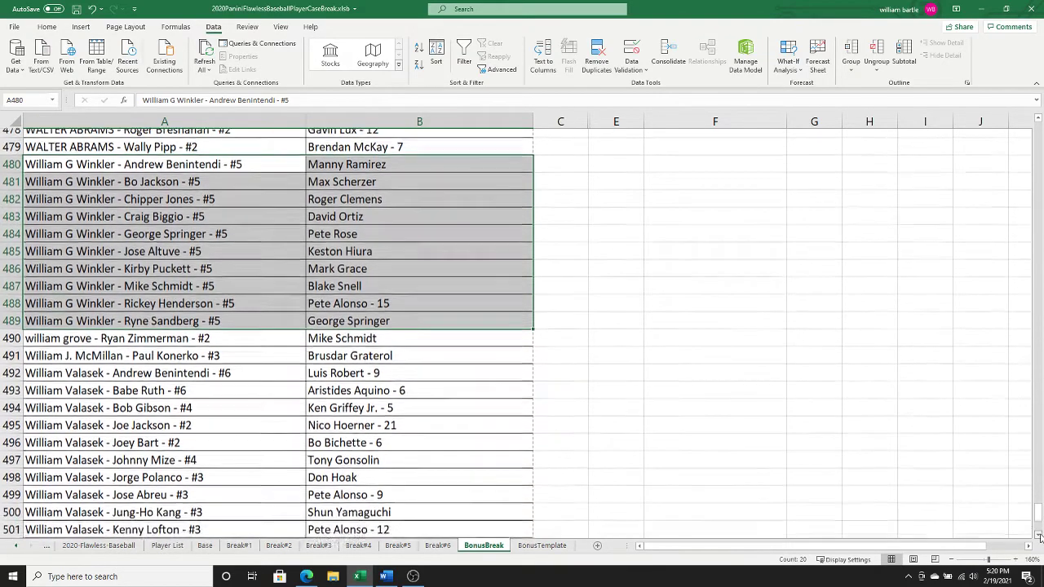
pyautogui.click(1039, 537)
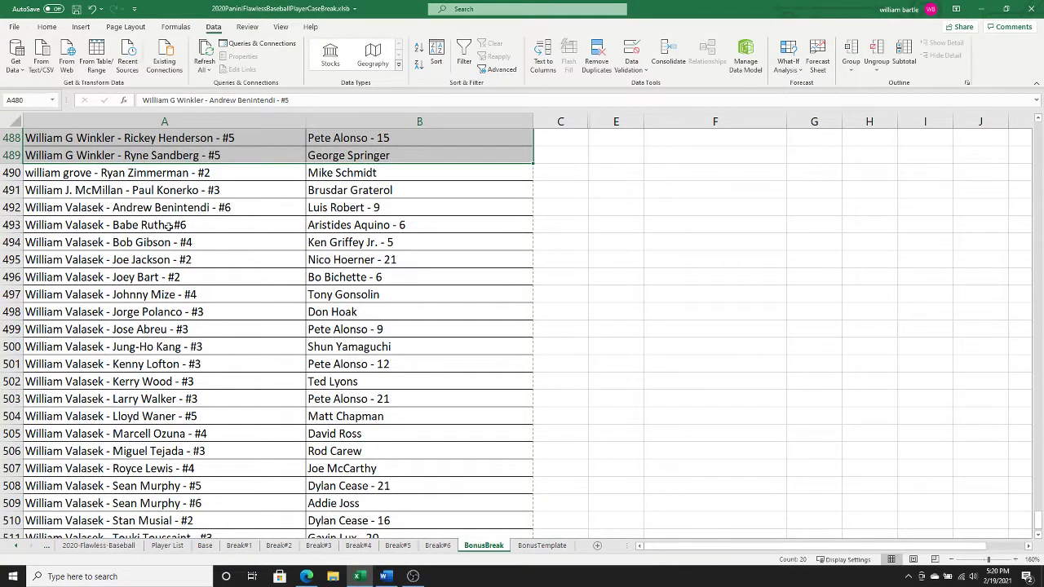
pyautogui.moveTo(177, 209); pyautogui.dragTo(356, 506)
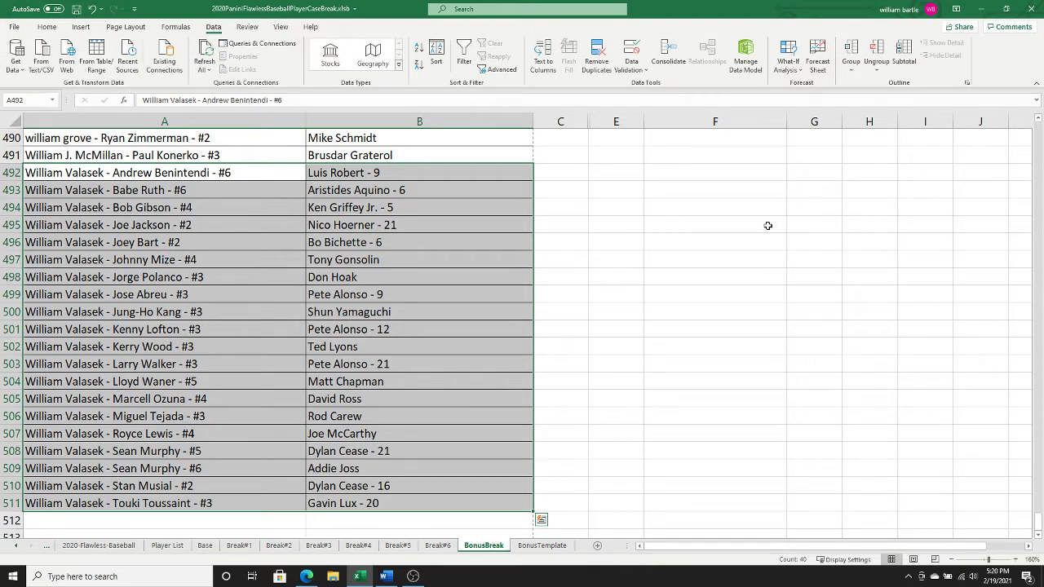
# - Bring up the YouTube Studio live stream page in the browser and switch the OBS broadcast to the Camera scene
pyautogui.click(306, 577)
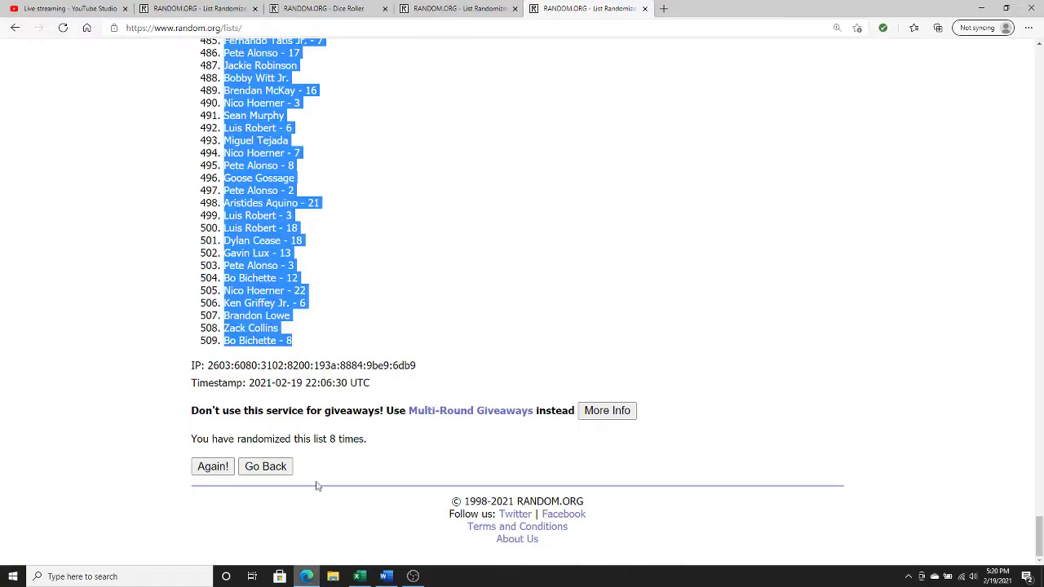
pyautogui.click(70, 8)
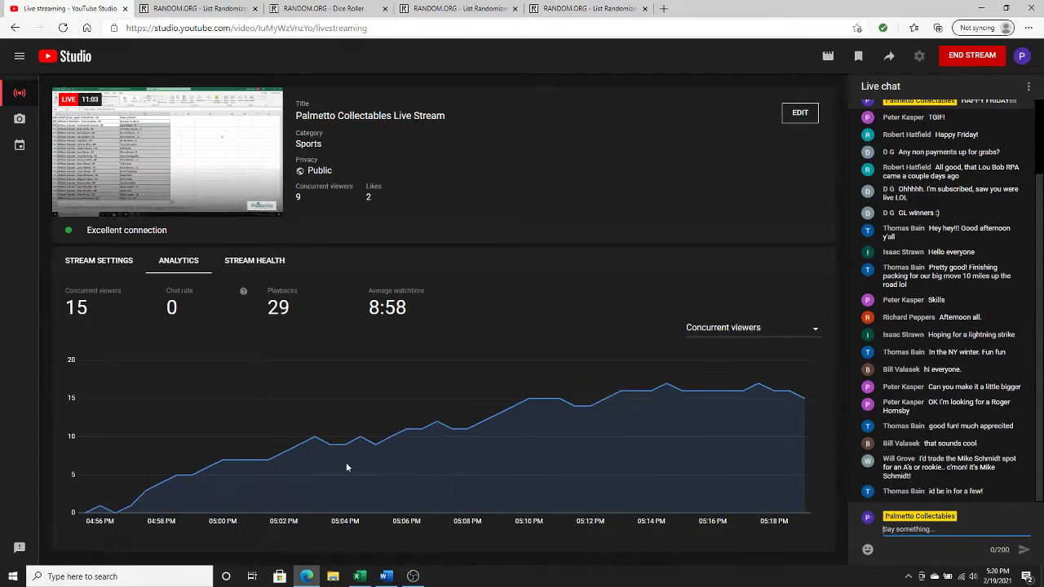
pyautogui.click(414, 575)
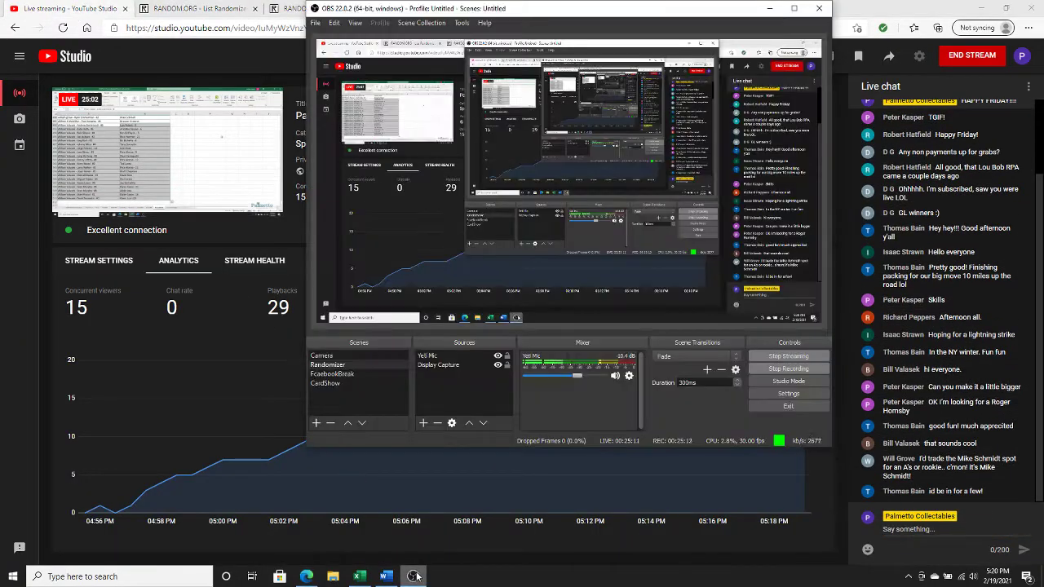
pyautogui.click(324, 355)
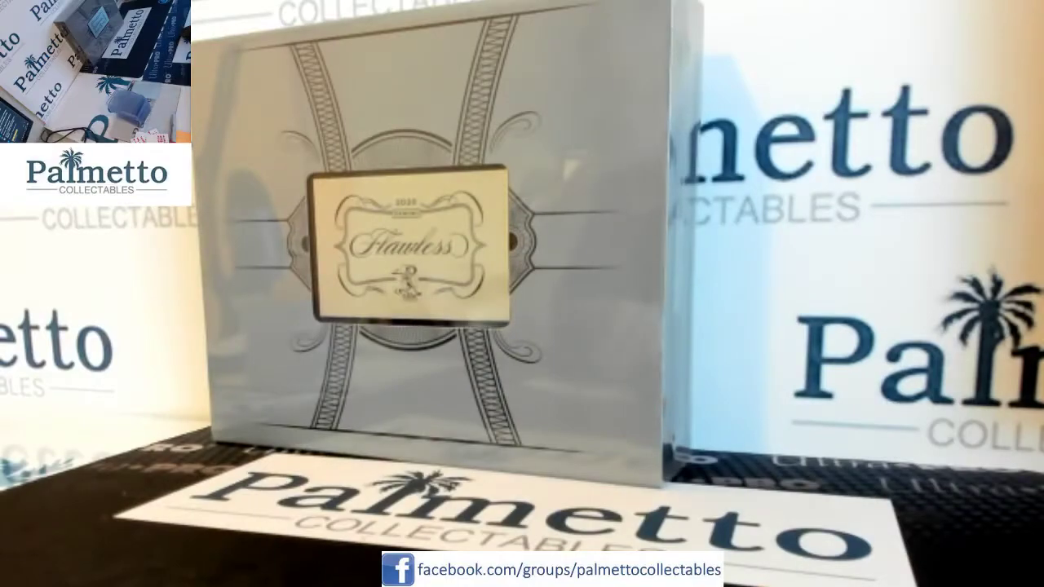